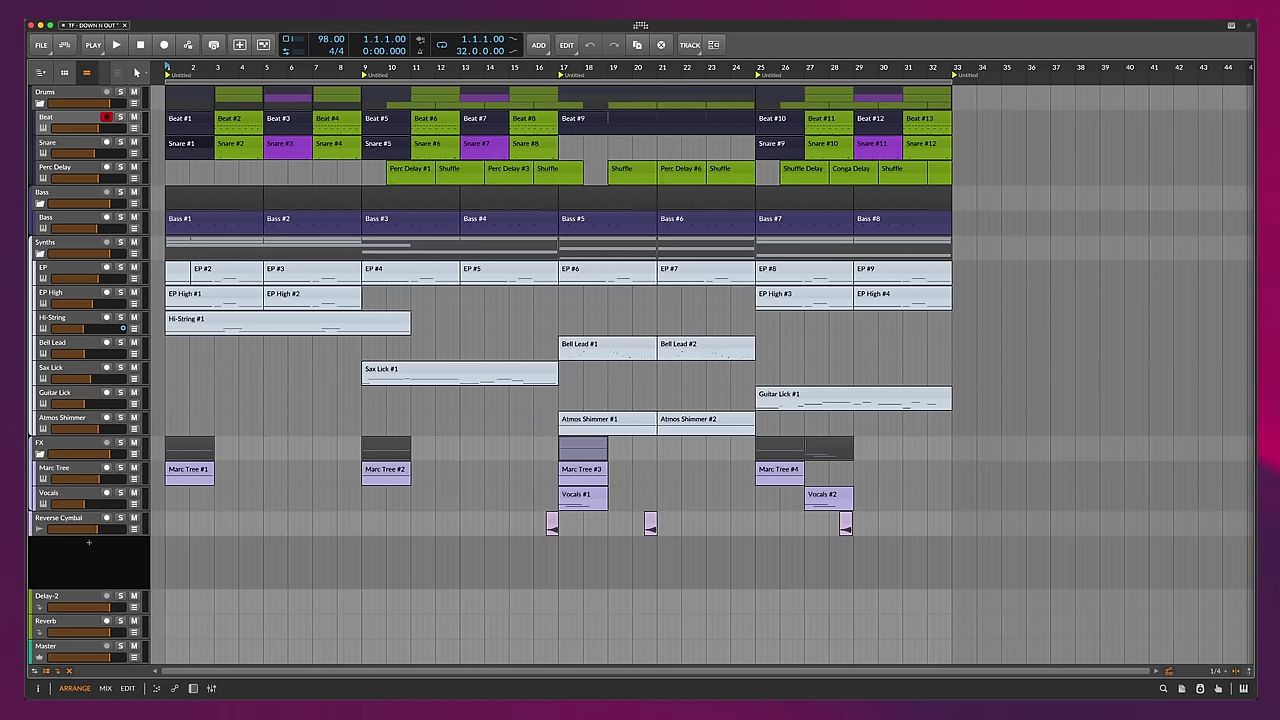
- Close the Beat track's TRITON plug-in window and open the Beat #1 clip in the note editor
key(d)
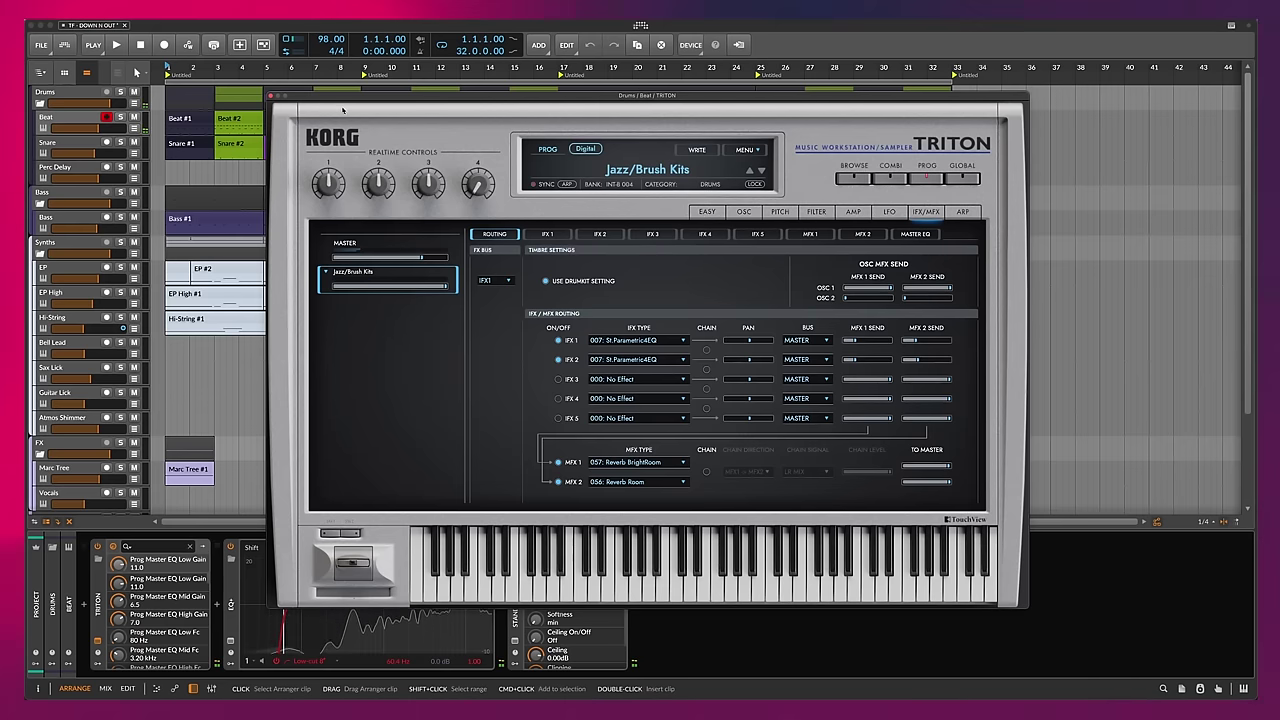
click(270, 96)
click(171, 124)
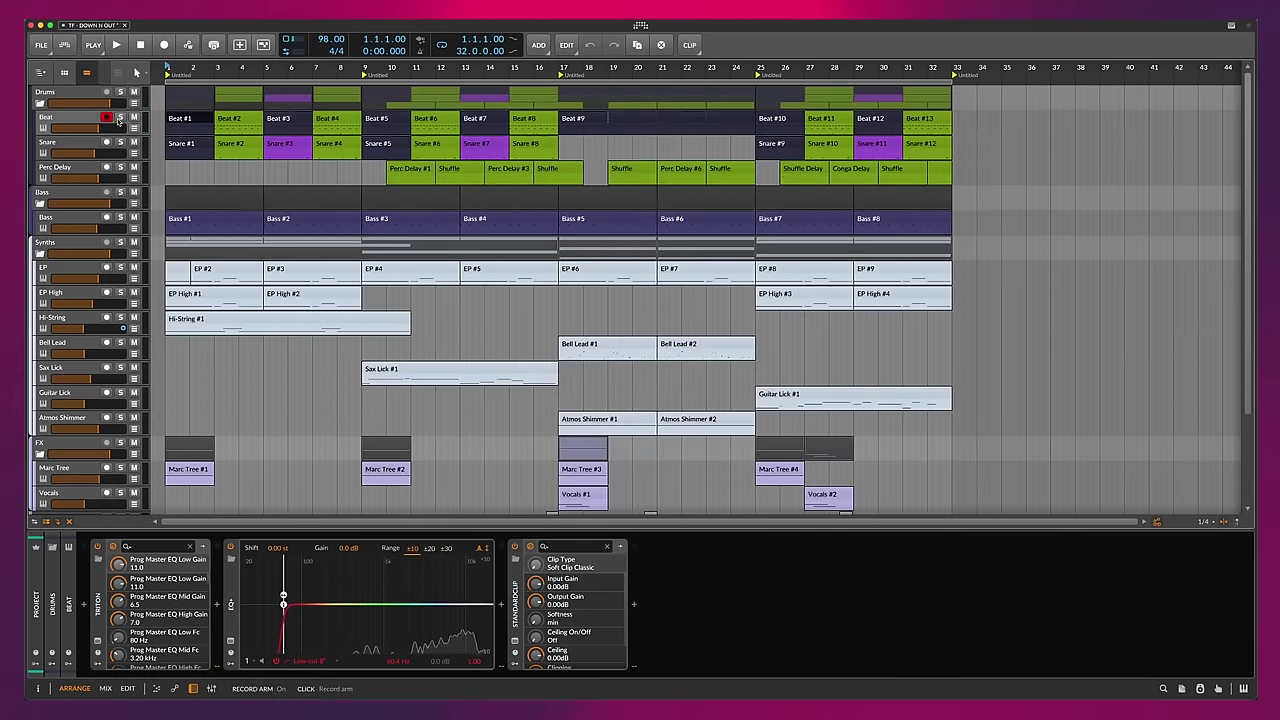
double_click(178, 119)
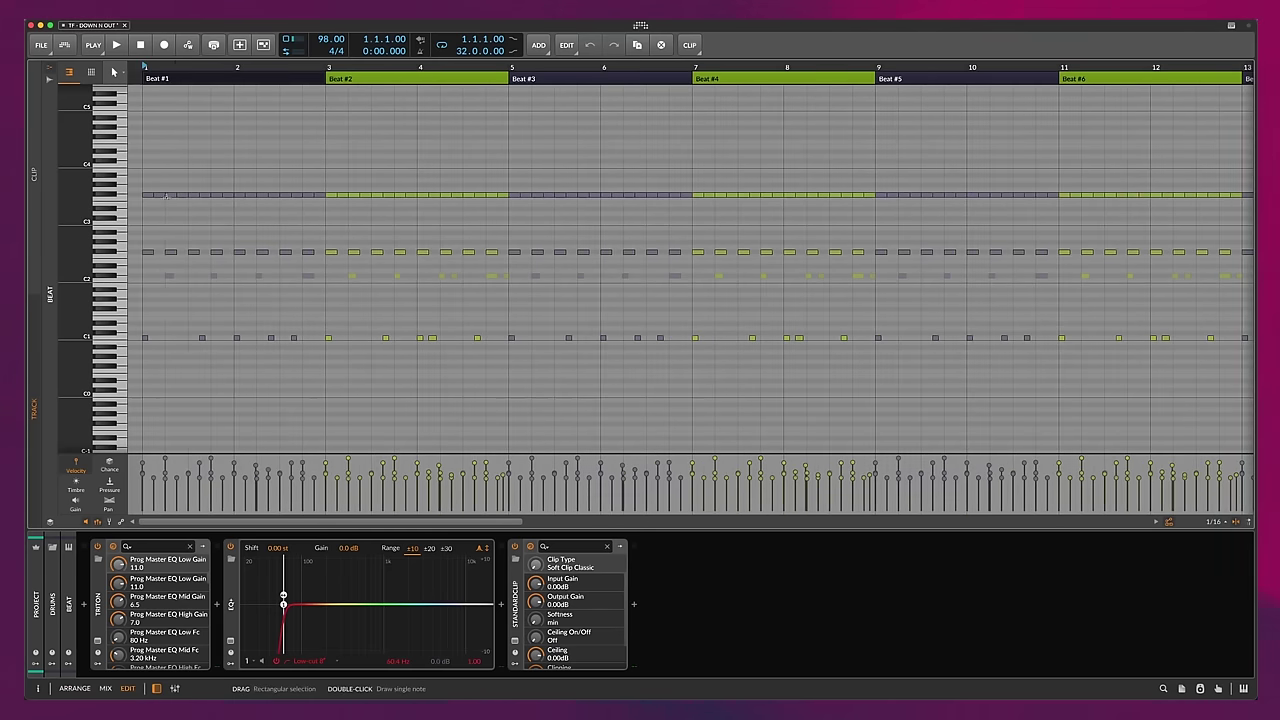
- Audition the first C1, F#2 and F#3 notes of the Beat #1 clip one after another
drag(166, 68, 293, 226)
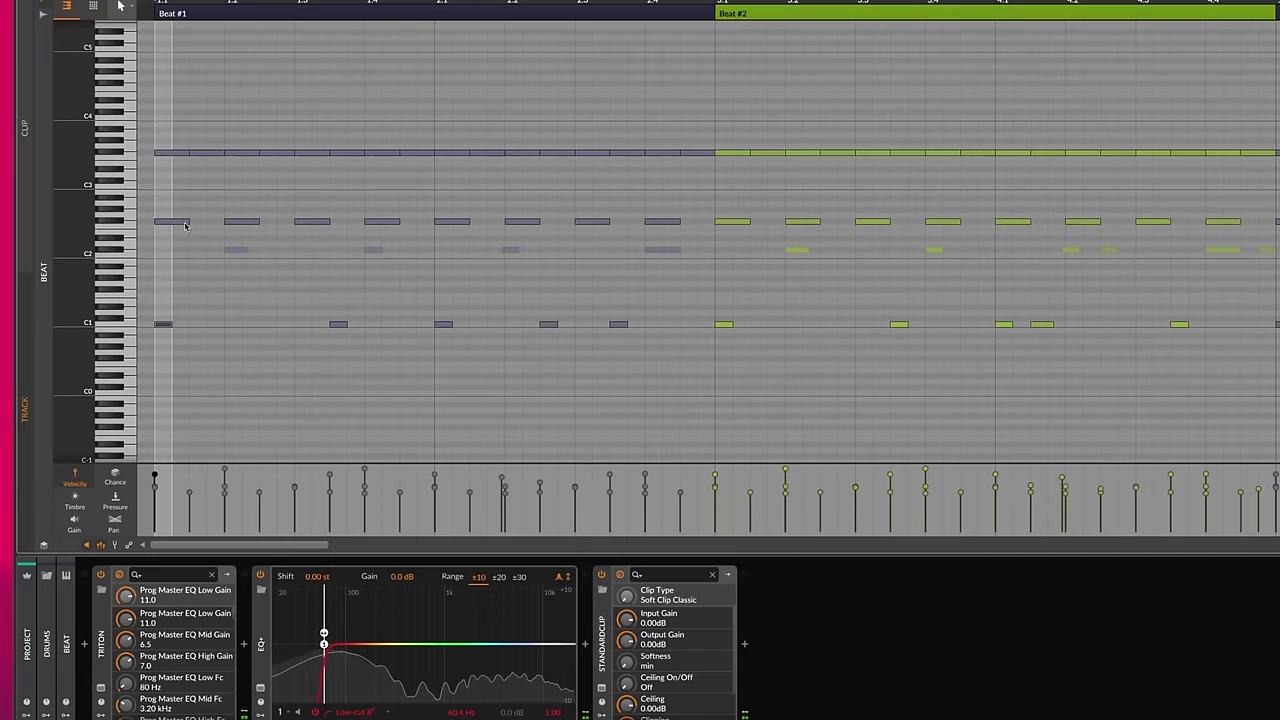
click(179, 223)
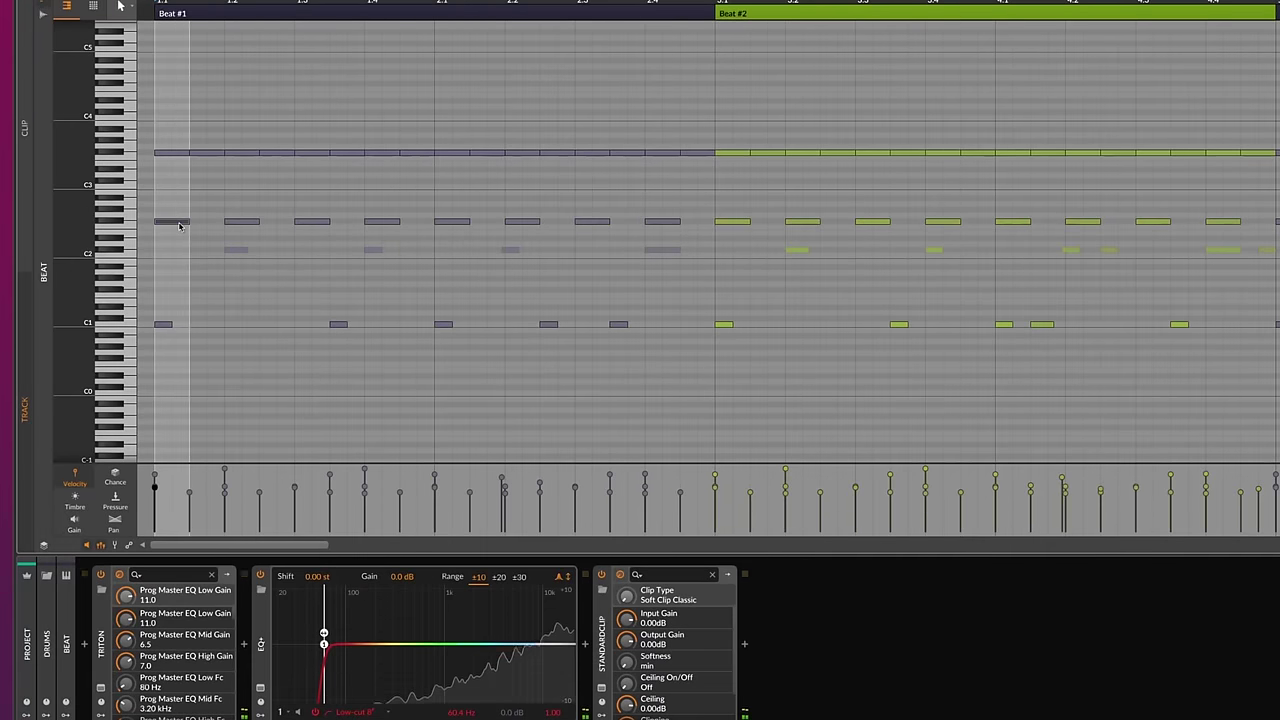
click(174, 154)
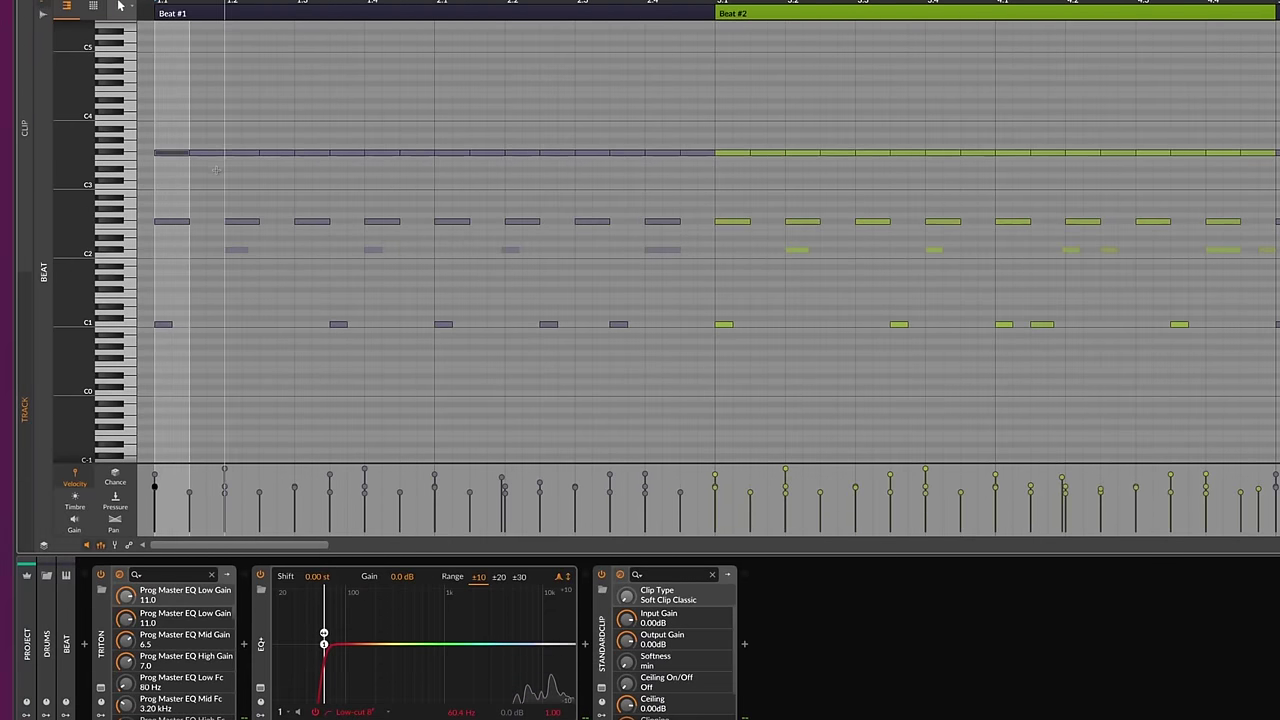
- Select all F#3 notes on the Beat track, followed by all F#2 notes
scroll(173, 176, up, 2)
scroll(102, 174, up, 3)
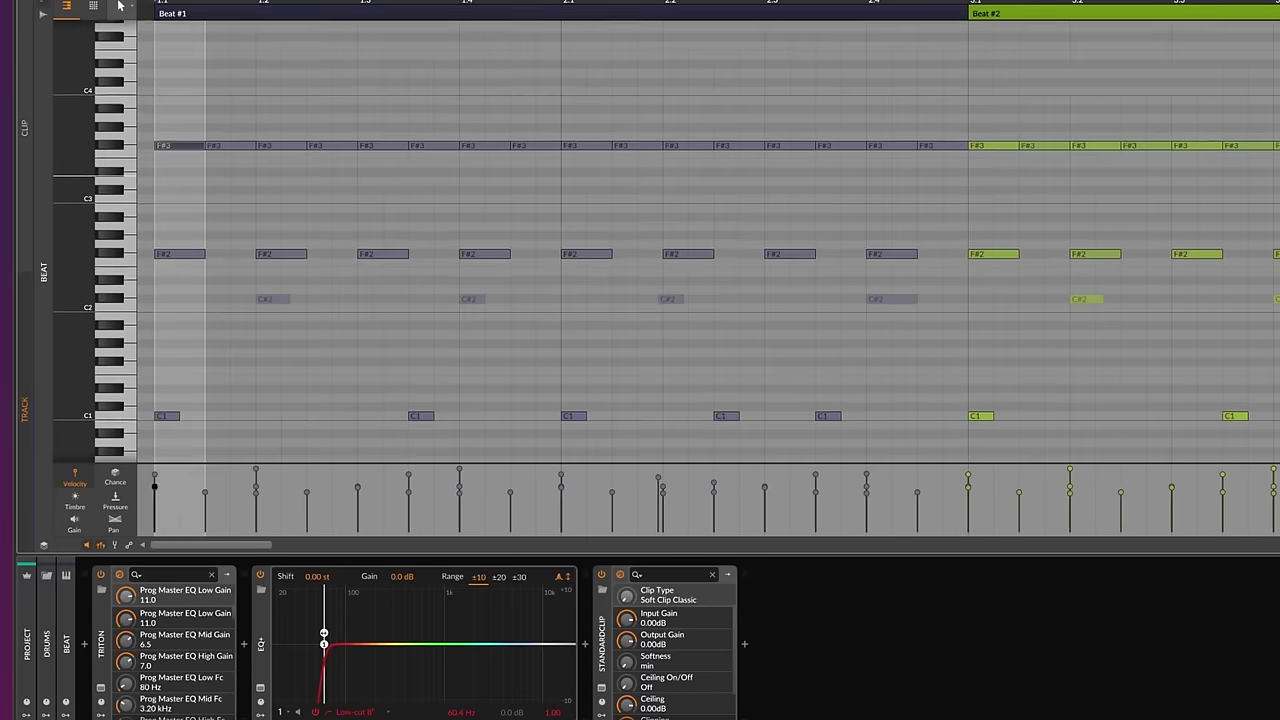
scroll(231, 146, up, 1)
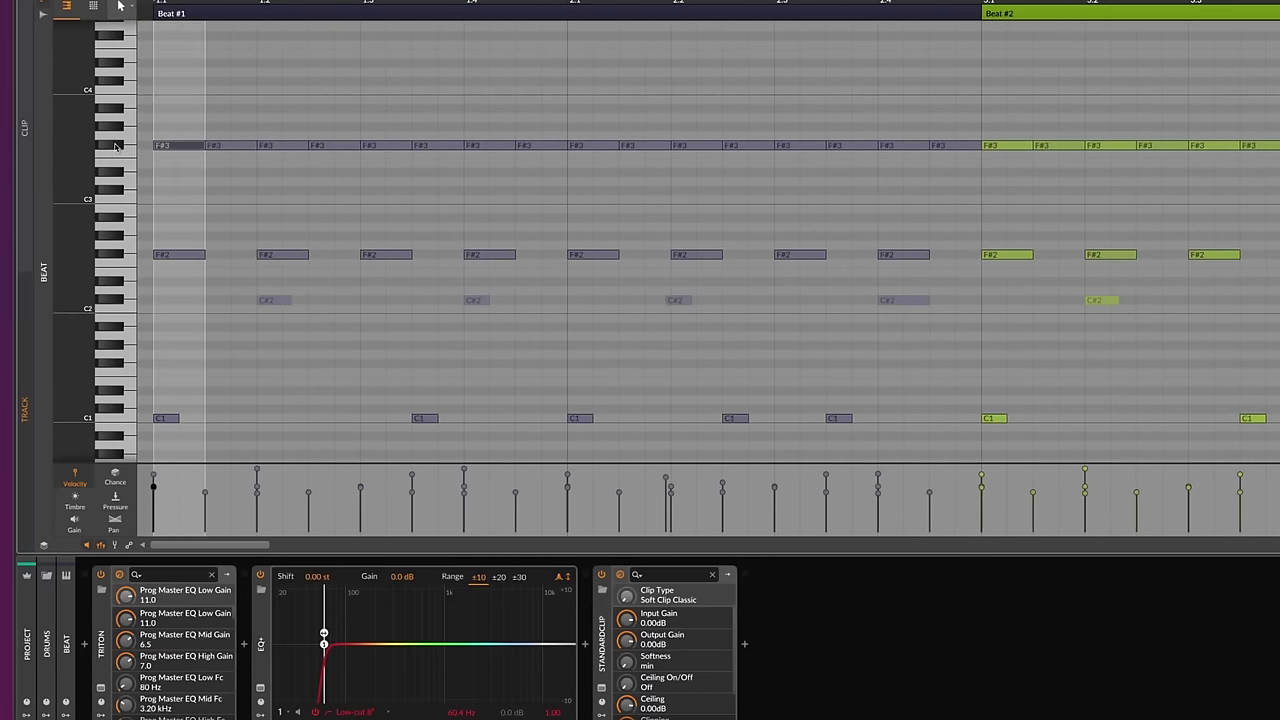
click(115, 146)
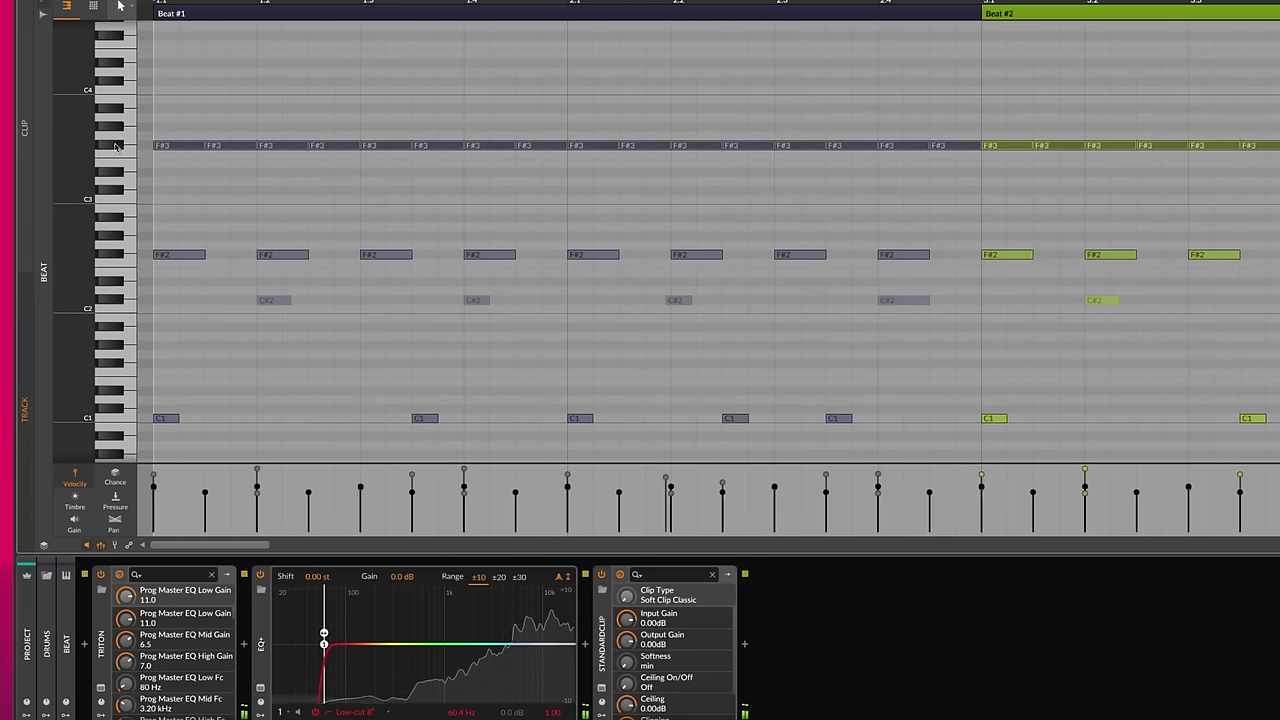
click(113, 255)
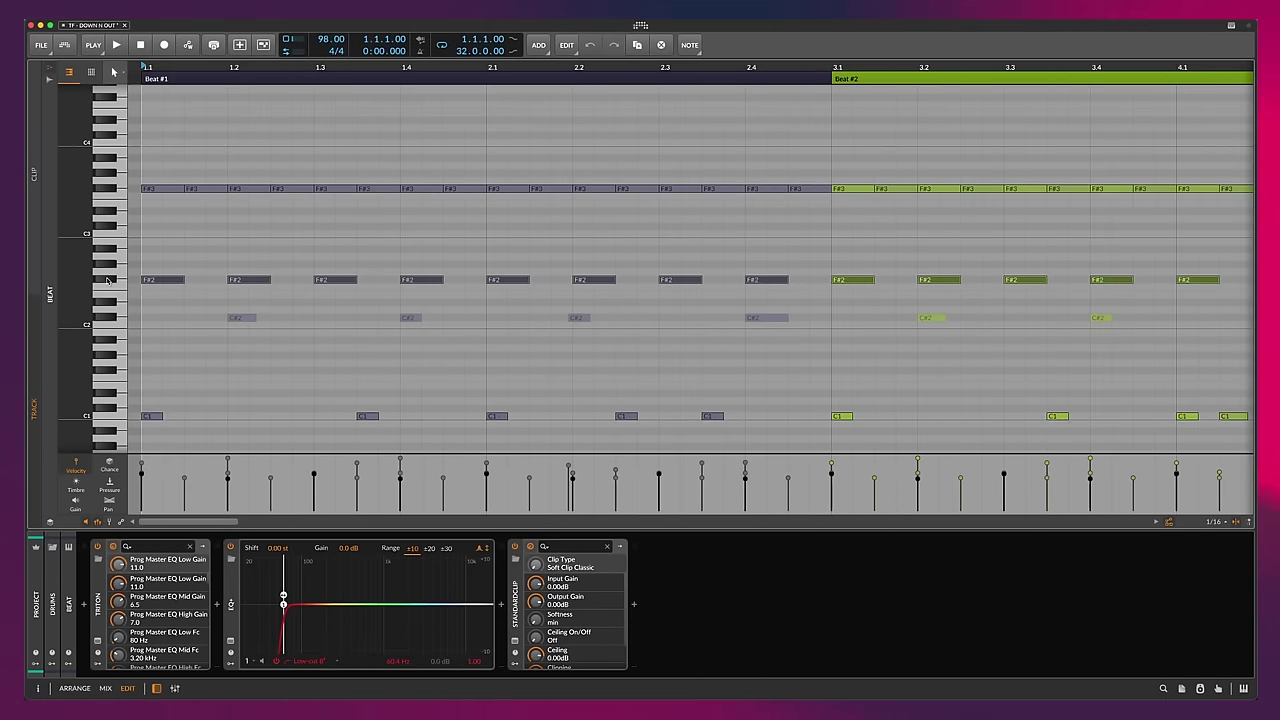
- Select the second C1 note in bar 4 of the Beat #2 clip and clear the selection
scroll(257, 351, down, 2)
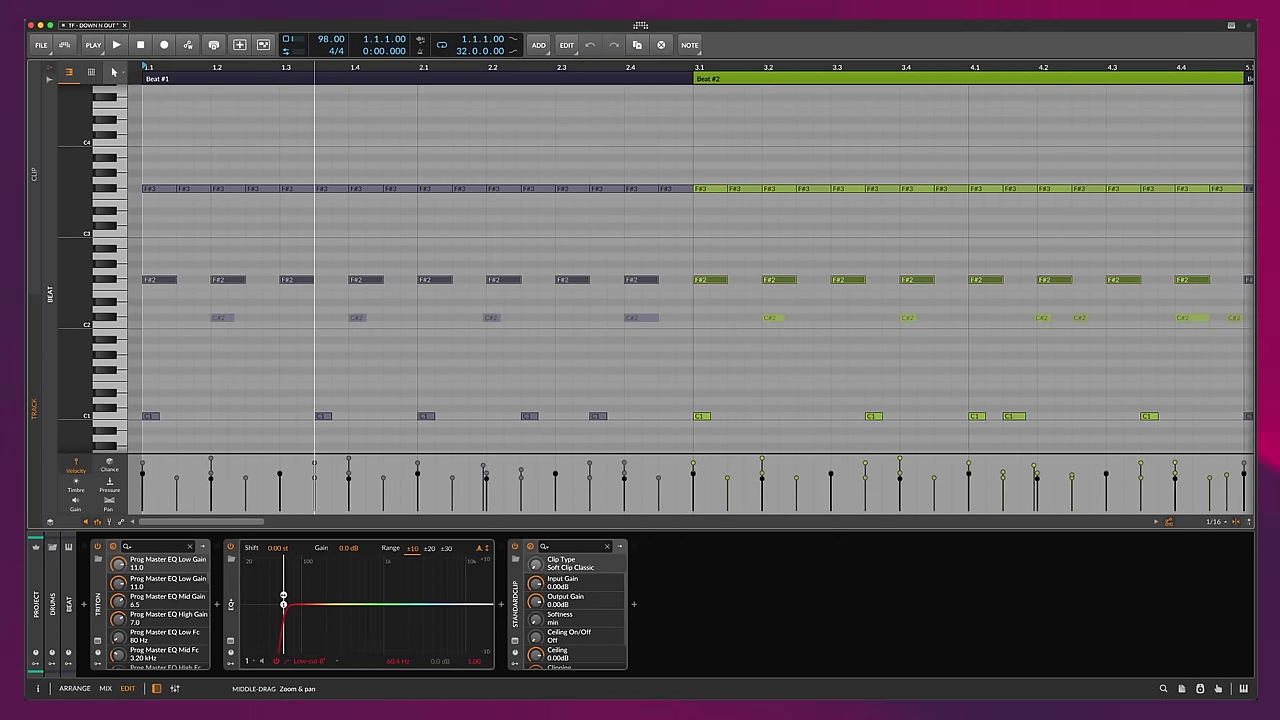
scroll(325, 348, down, 1)
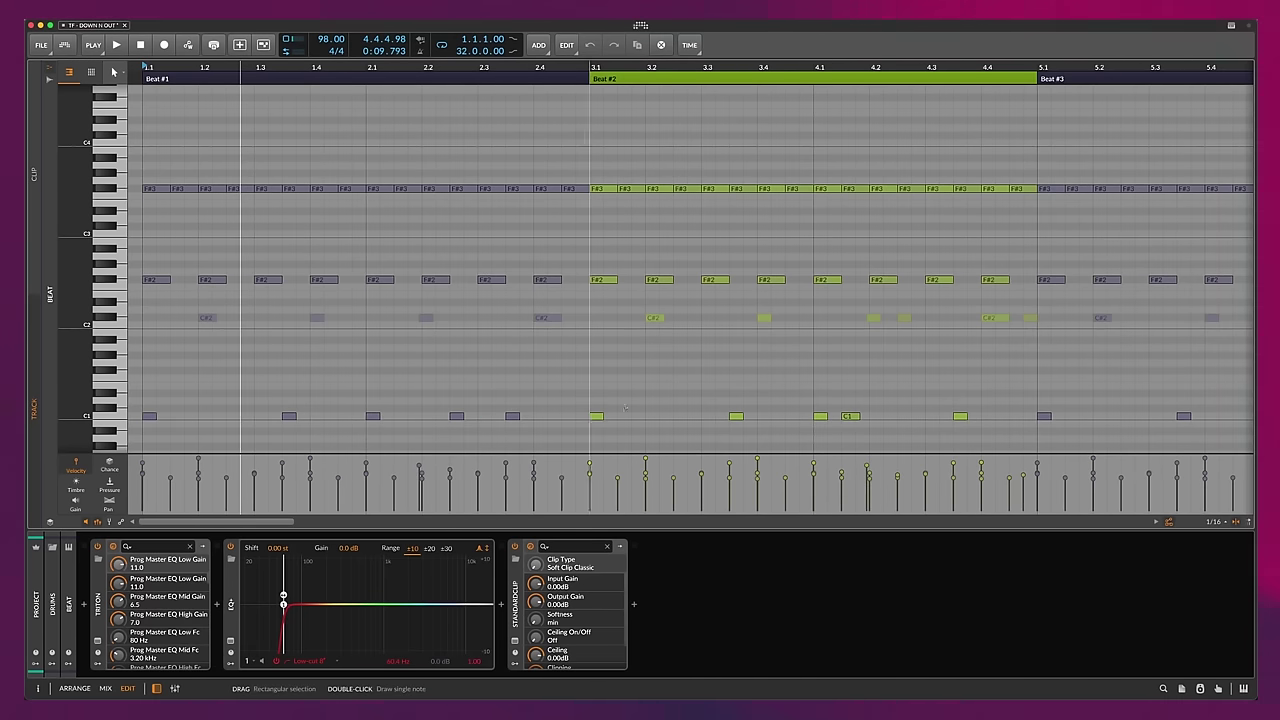
click(850, 414)
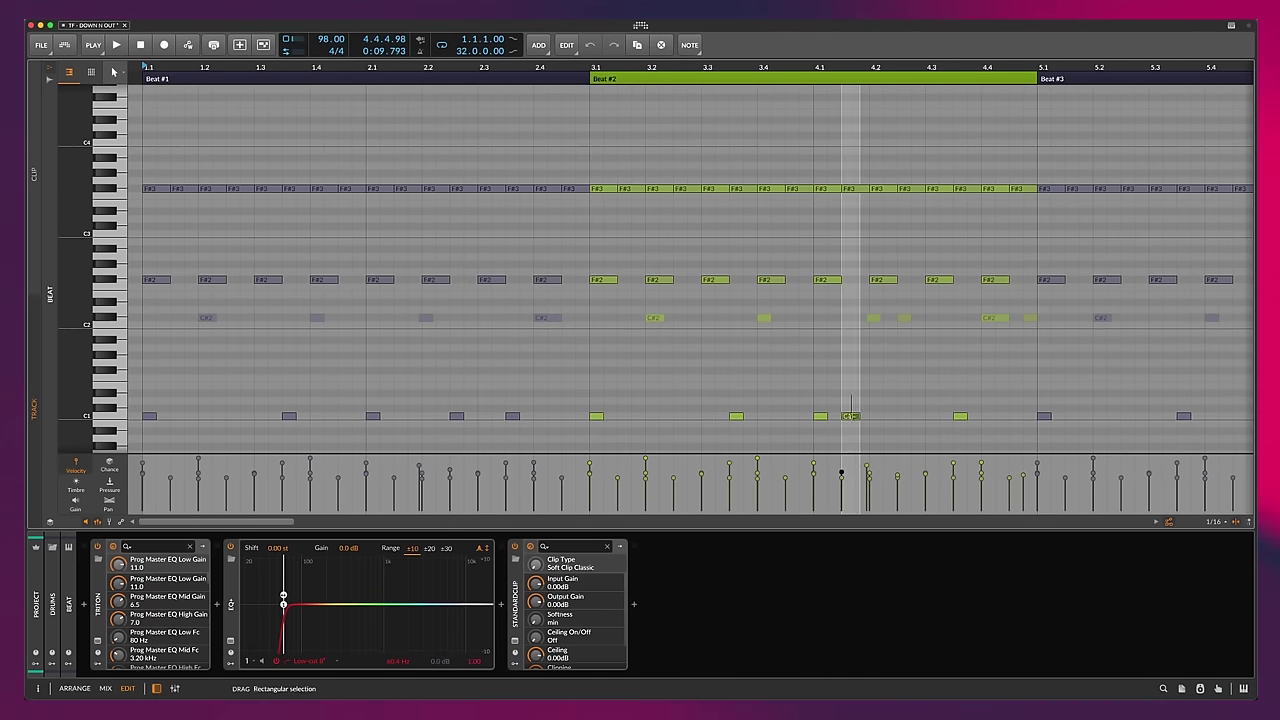
click(764, 360)
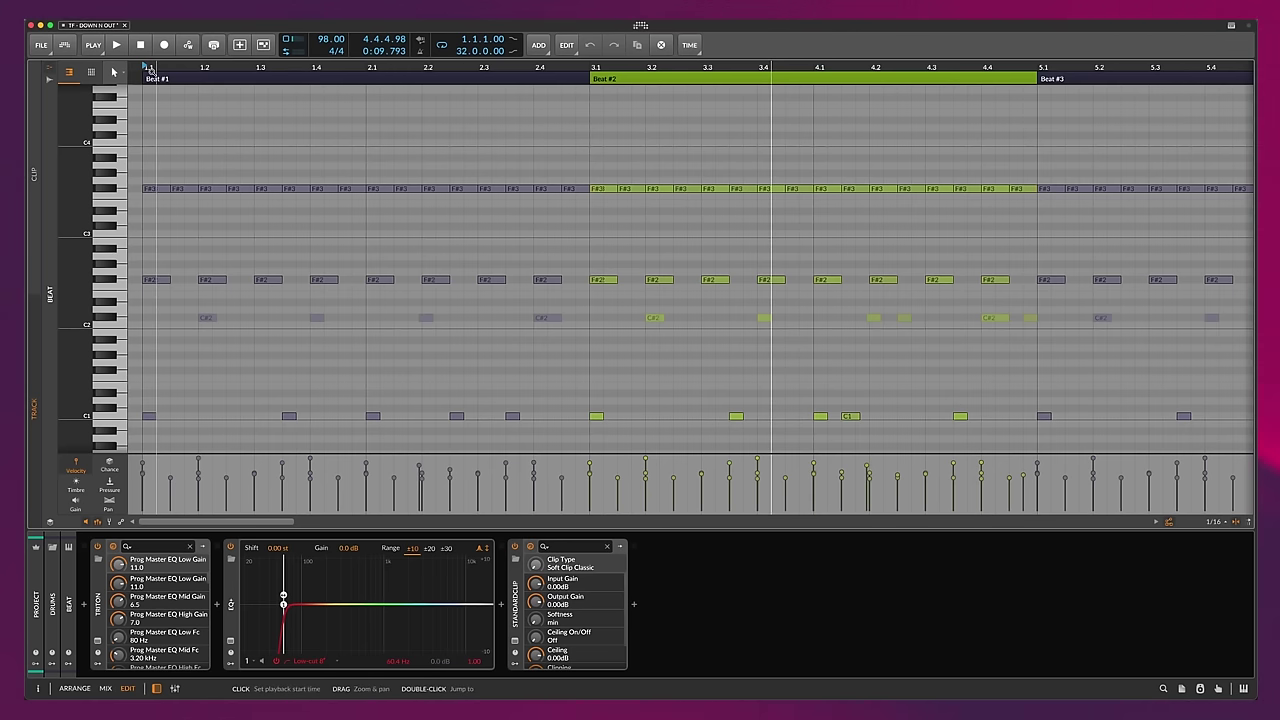
- With playback set to start at bar 1, solo the Snare track and open the Snare #1 clip in the note editor
click(151, 72)
key(Tab)
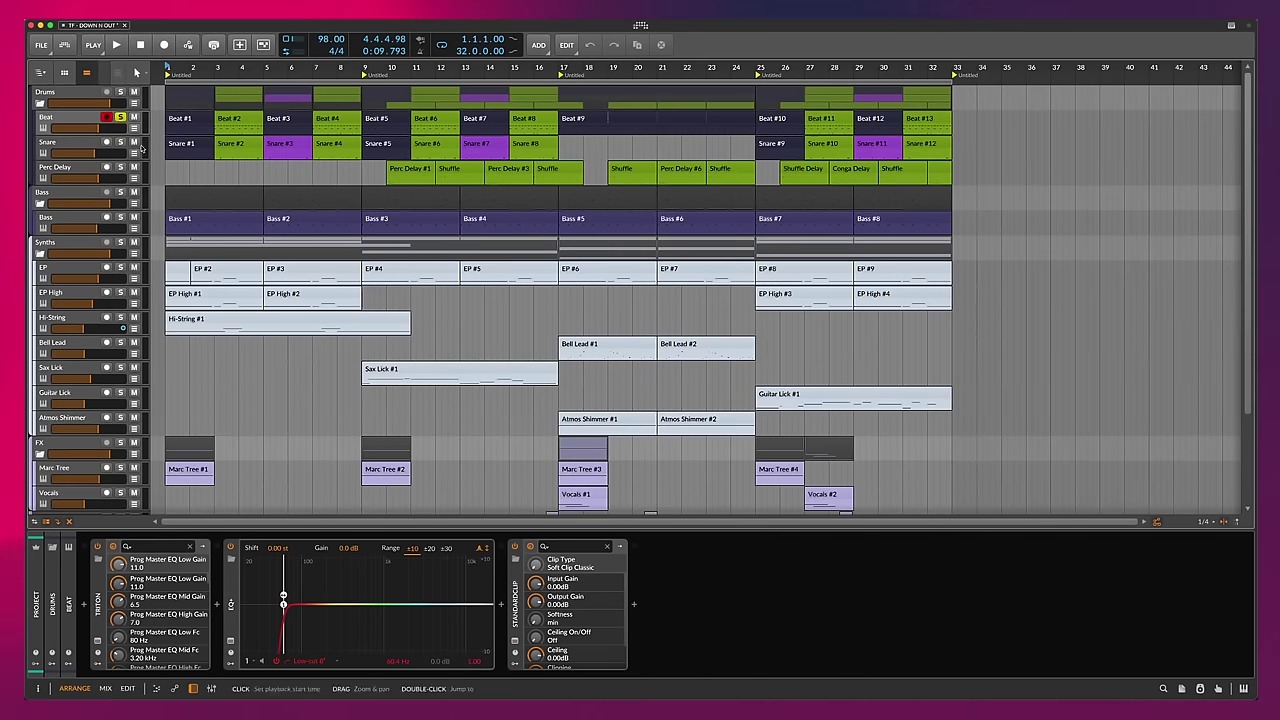
click(120, 142)
click(200, 144)
double_click(200, 144)
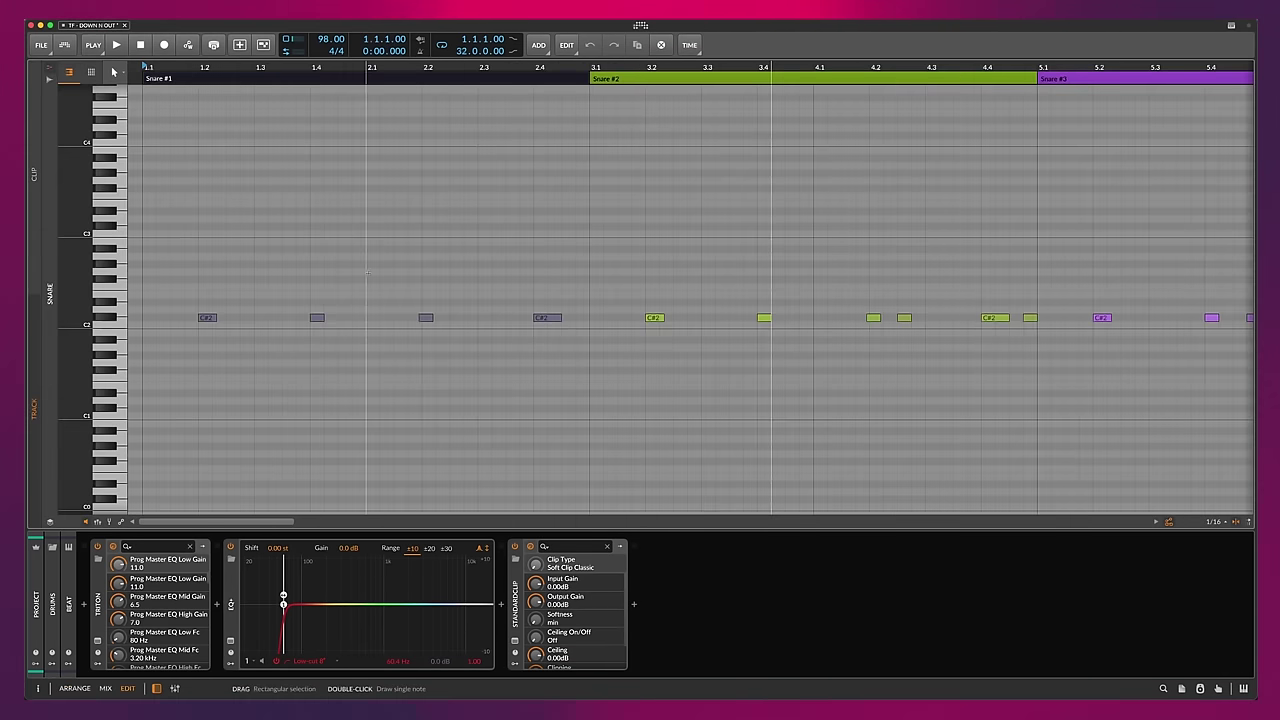
- Return to the arrangement and inspect the Snare track's TRITON plug-in, closing its window when done
key(alt+1)
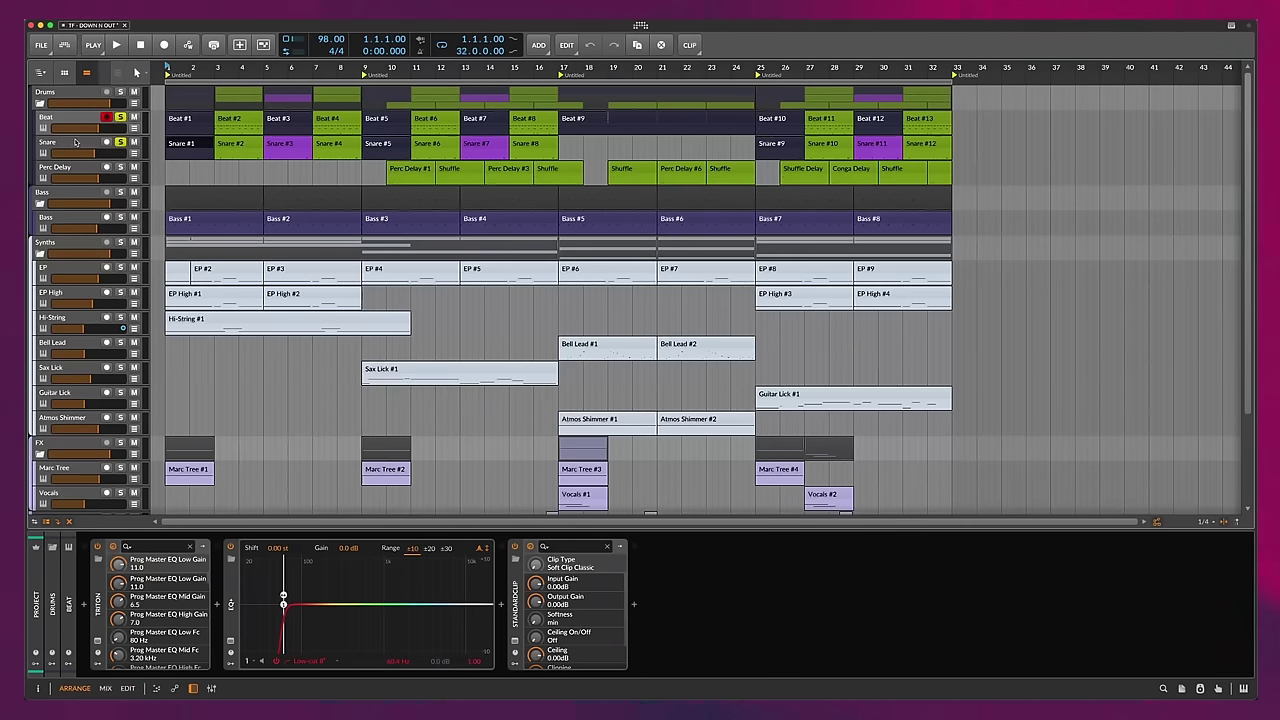
click(73, 142)
click(97, 640)
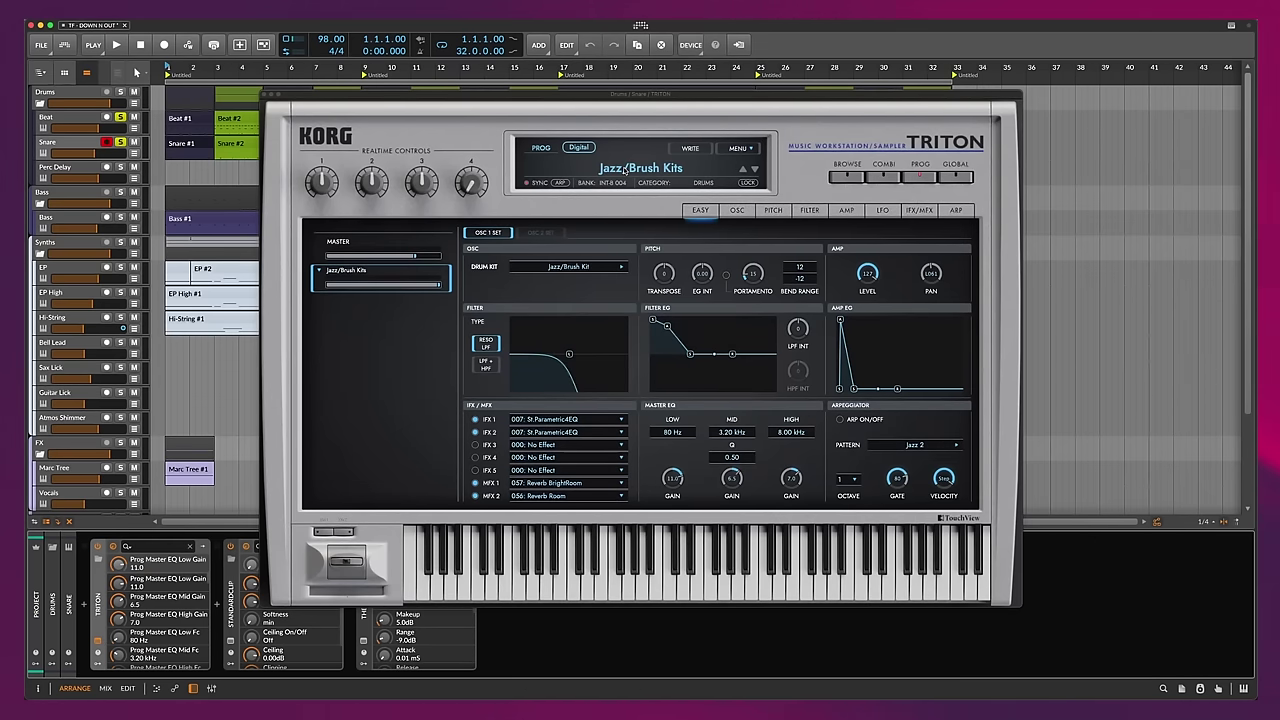
click(264, 96)
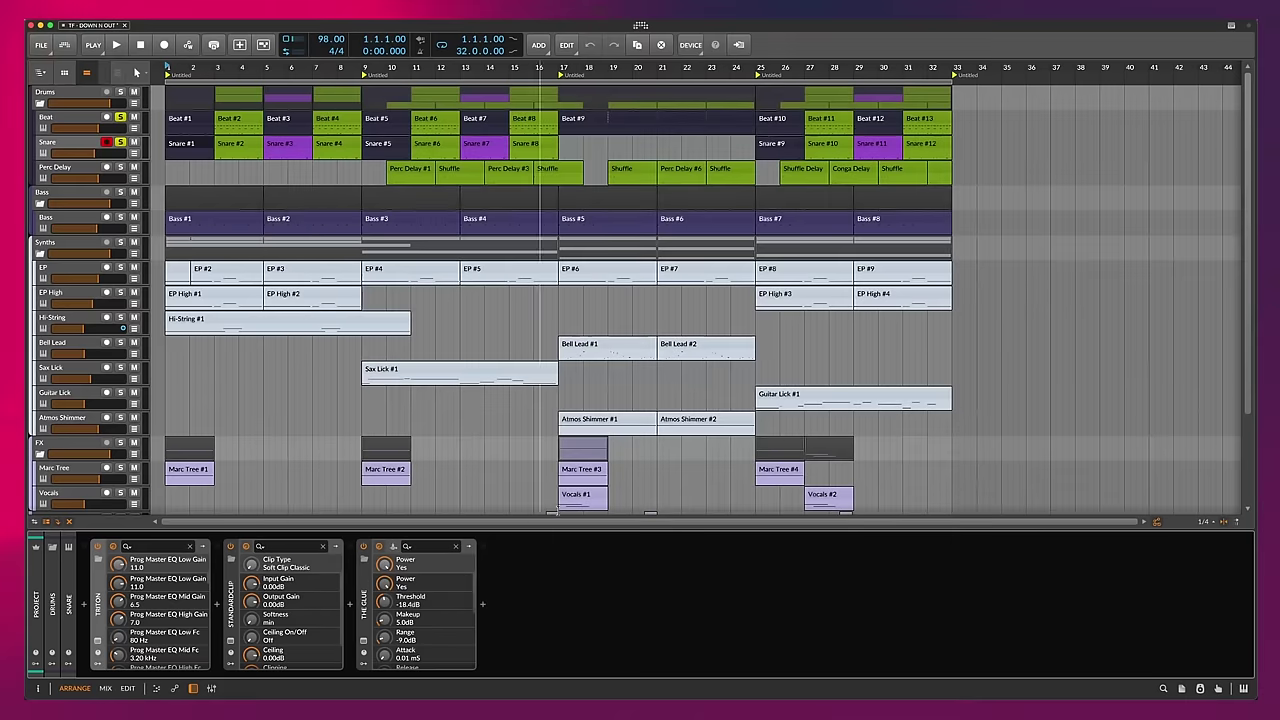
- Select the Reverb effect track in the mixer and return to the arrangement to show its devices
key(alt+2)
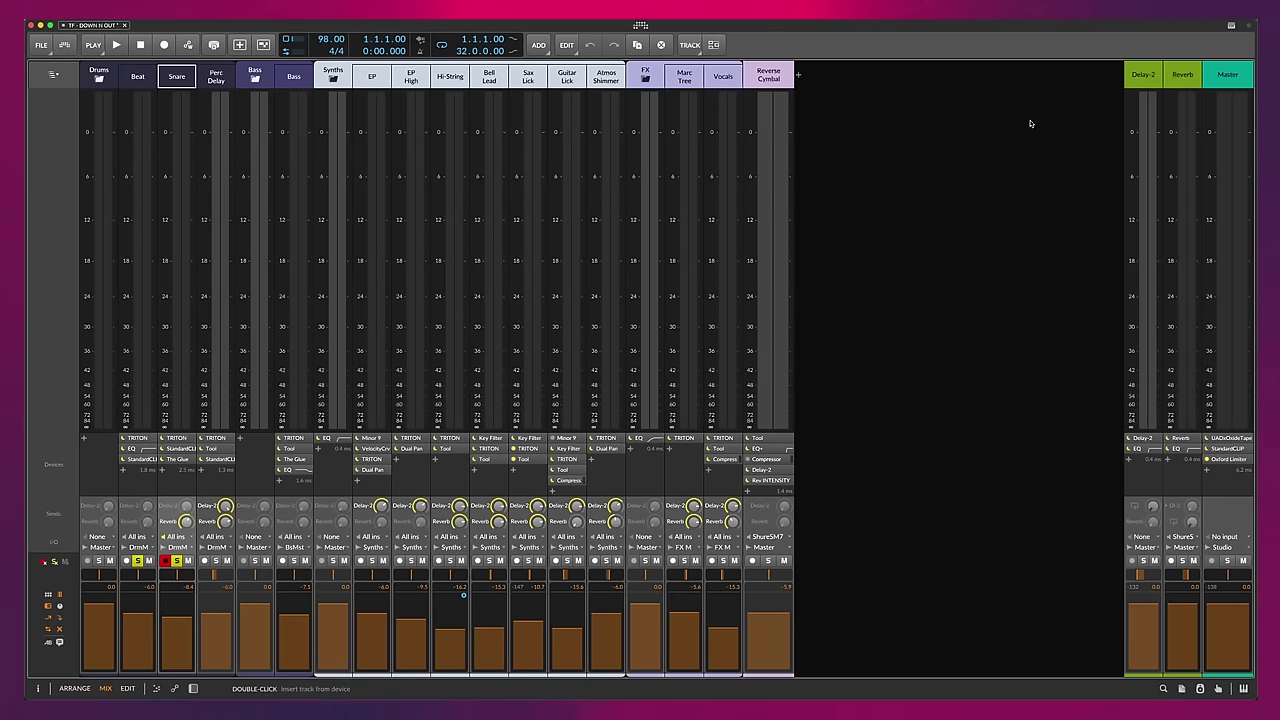
click(1176, 74)
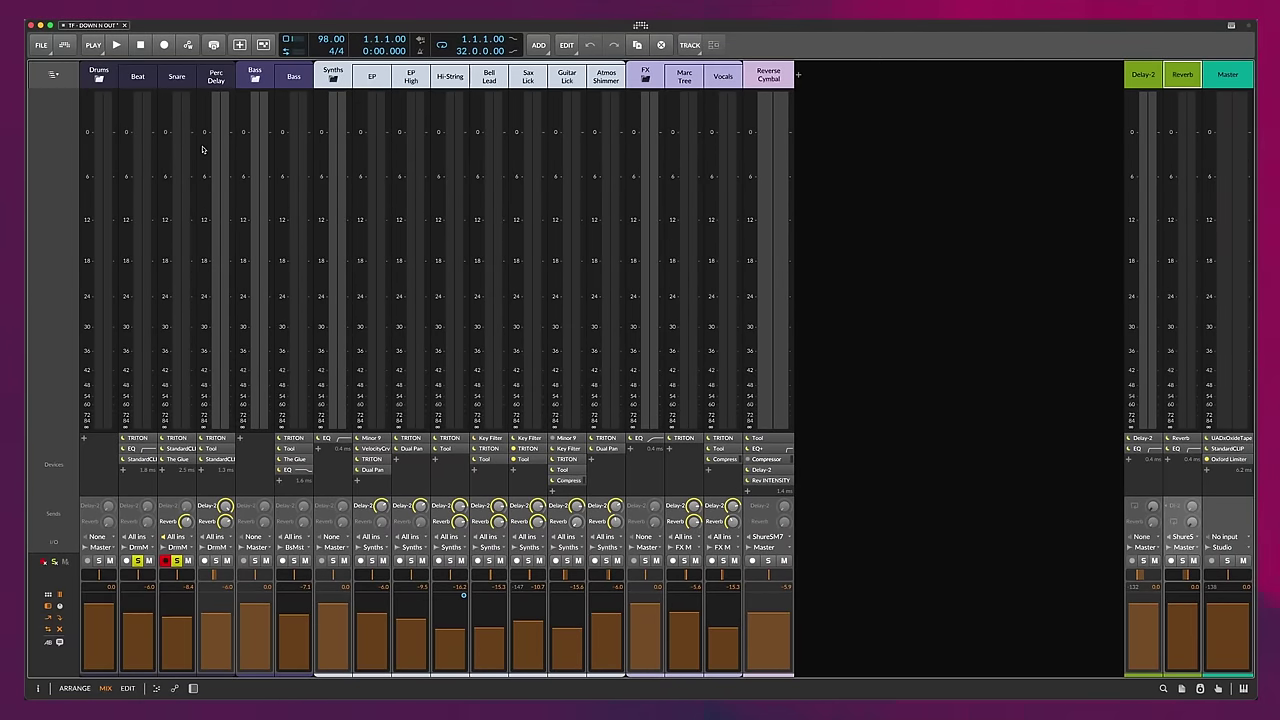
key(alt+1)
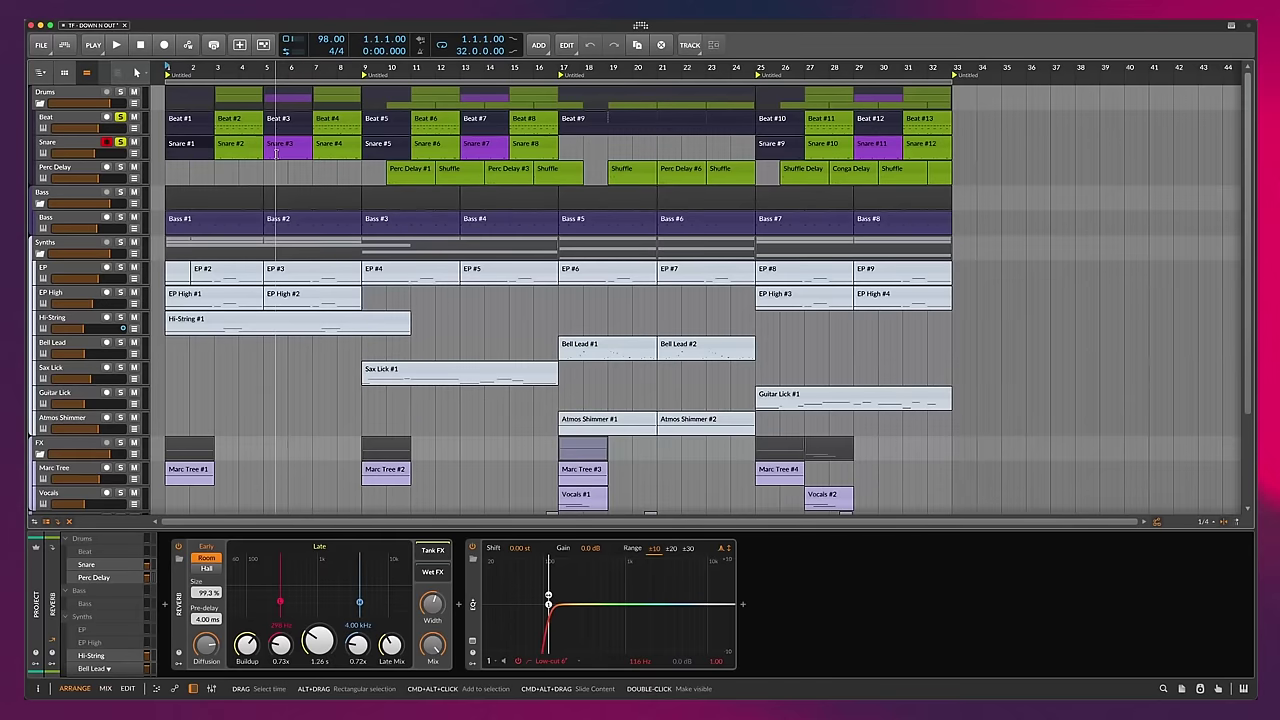
- Reopen the Snare #1 clip in the note editor with the velocity lane shown, and stop playback
double_click(184, 144)
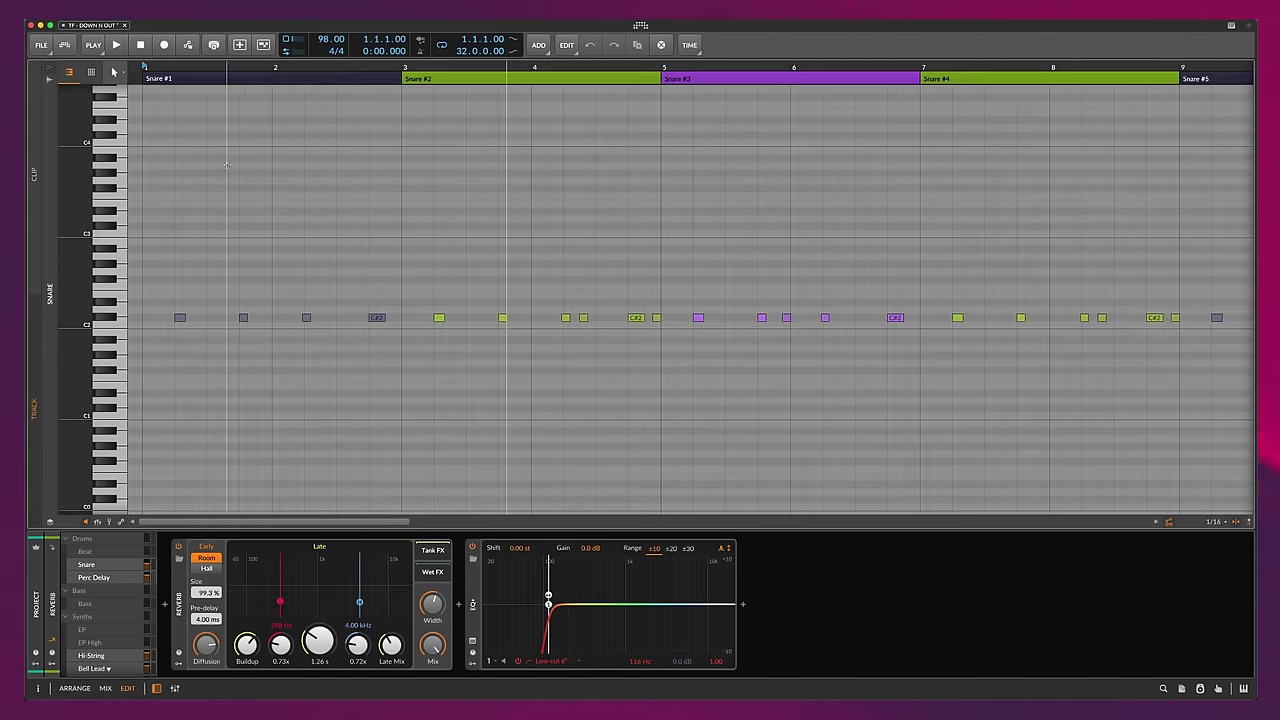
scroll(288, 287, up, 5)
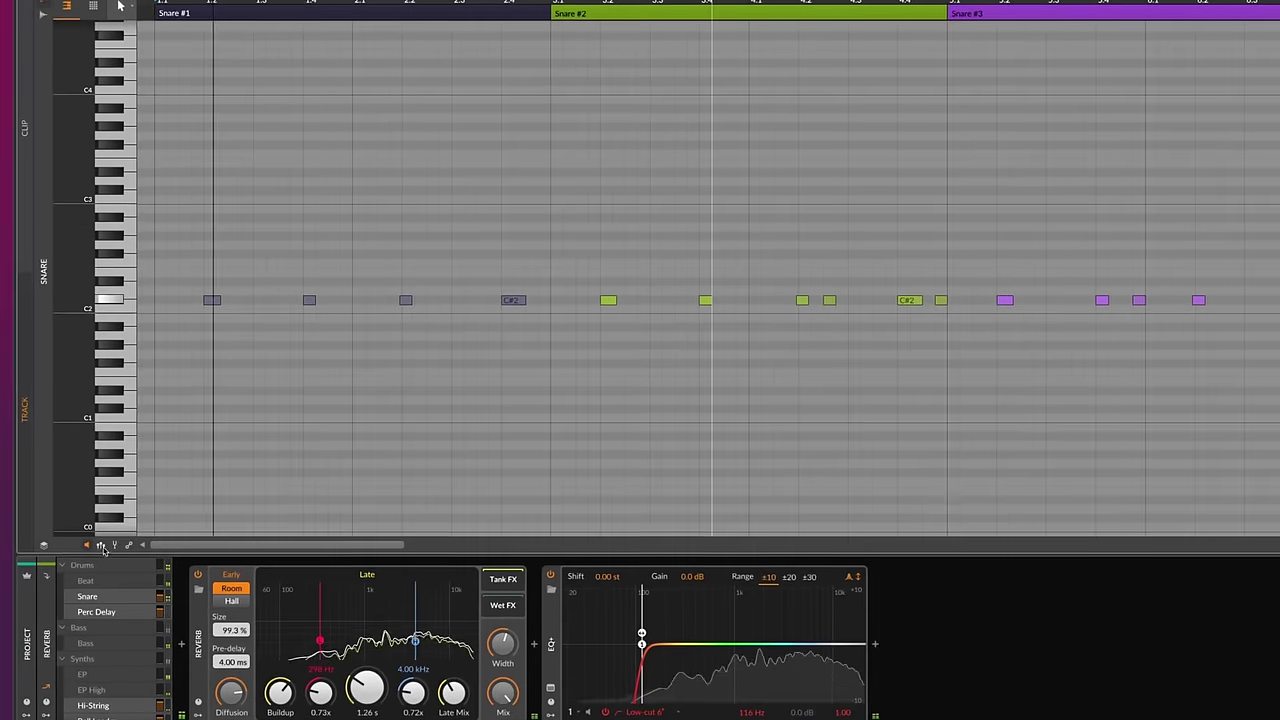
click(101, 546)
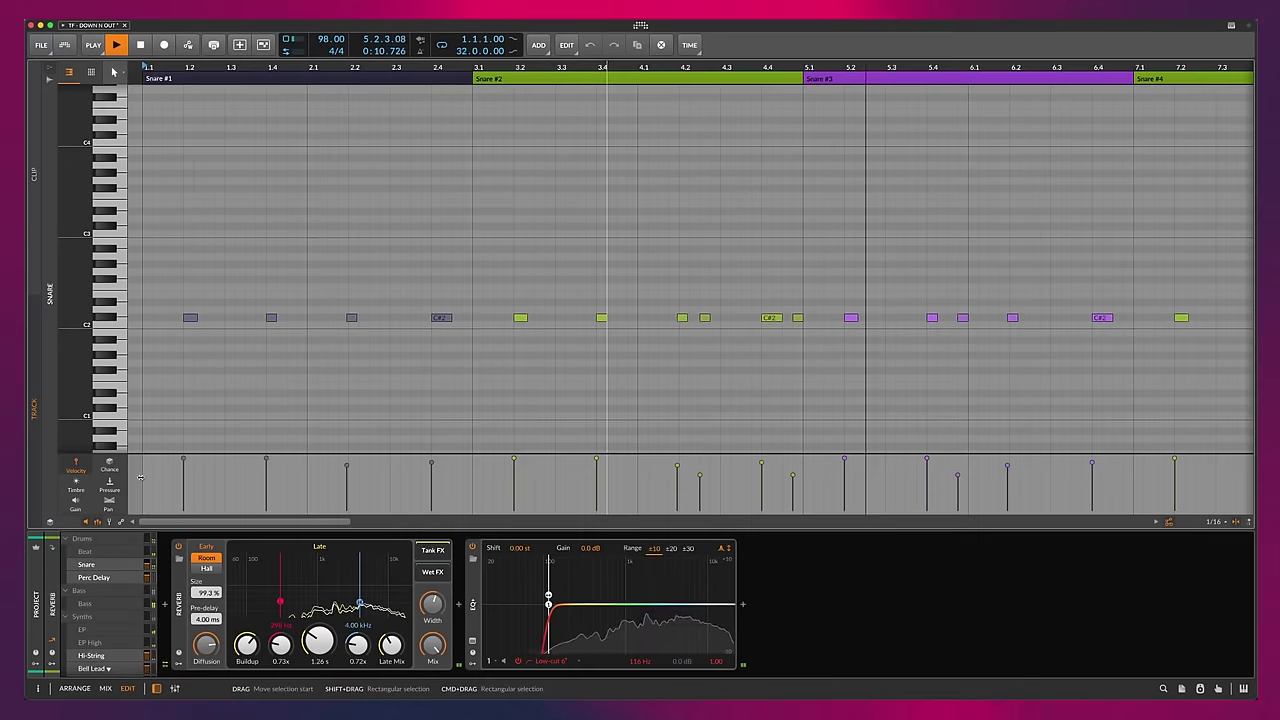
key(space)
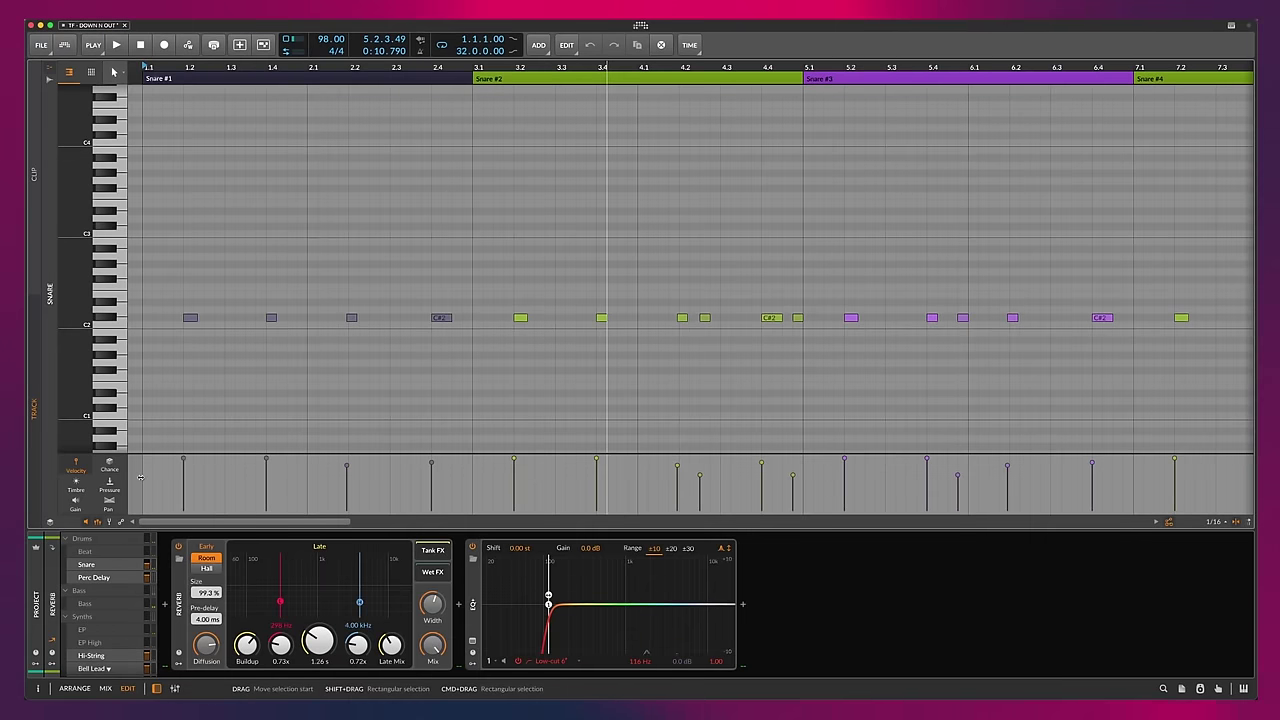
- Examine the timing of the Snare #1 note near beat 2.2 and the bar 4 notes in Snare #2
click(351, 317)
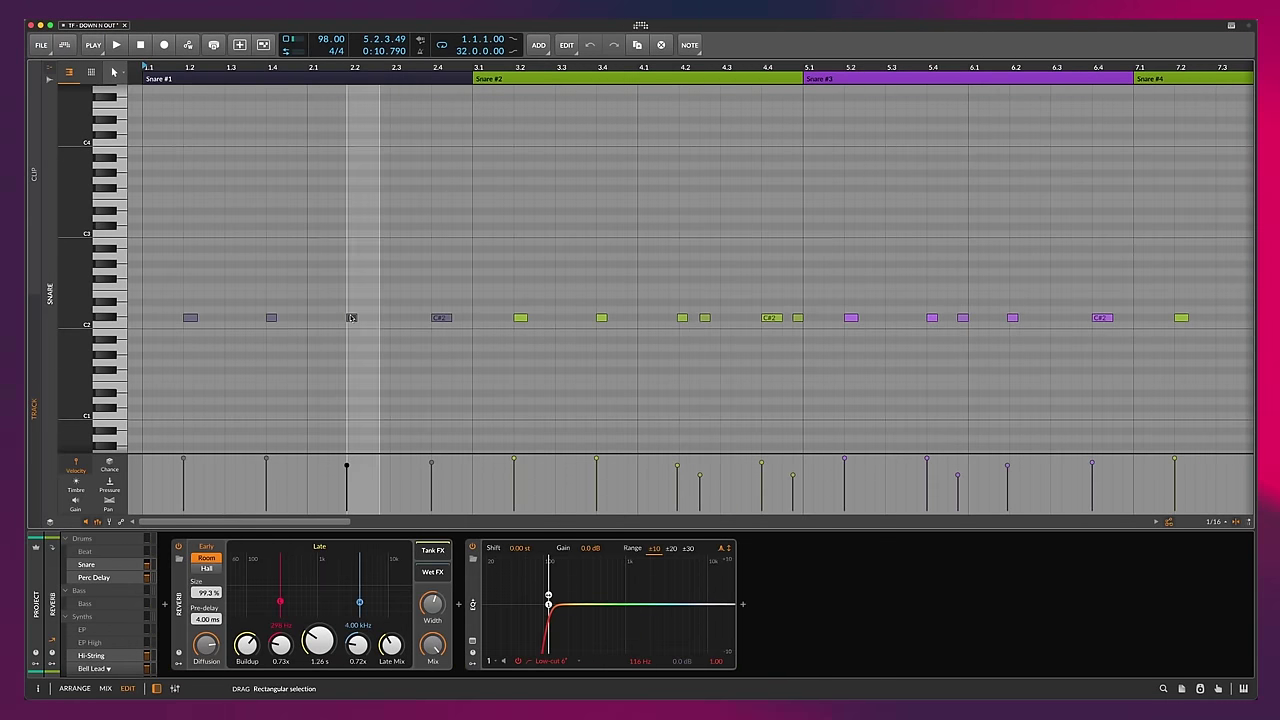
drag(708, 349, 677, 347)
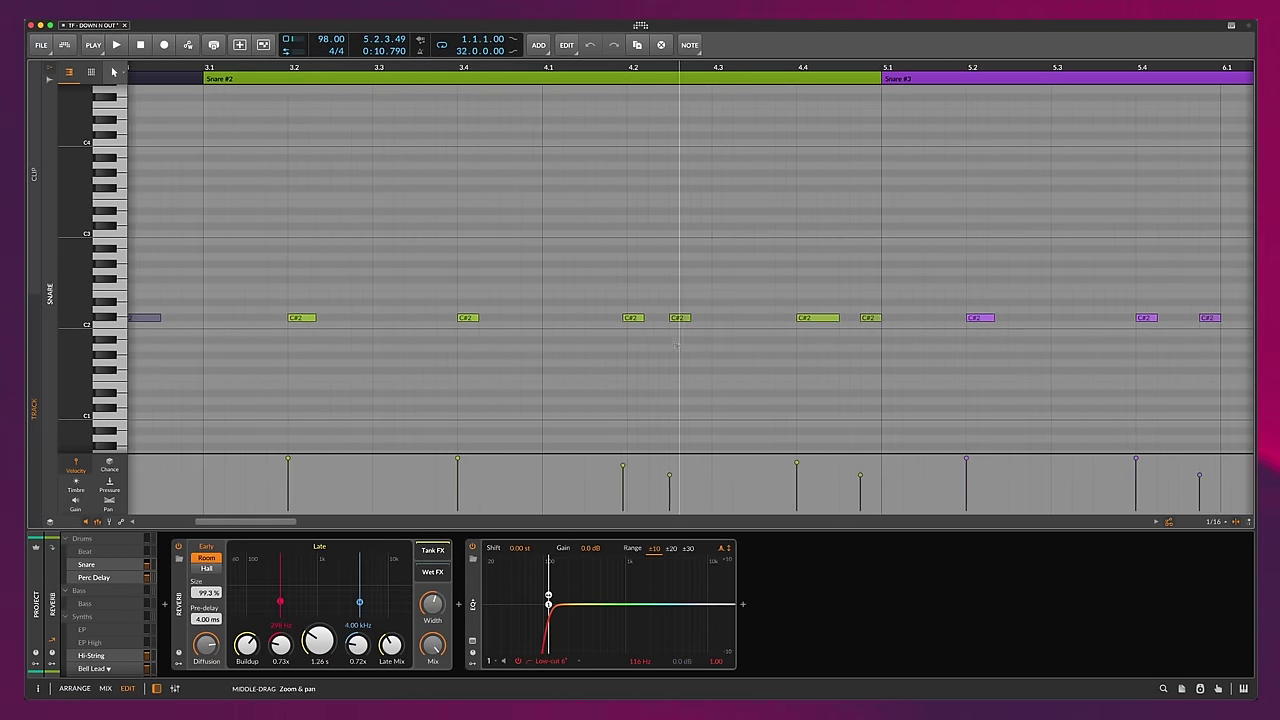
scroll(660, 343, up, 2)
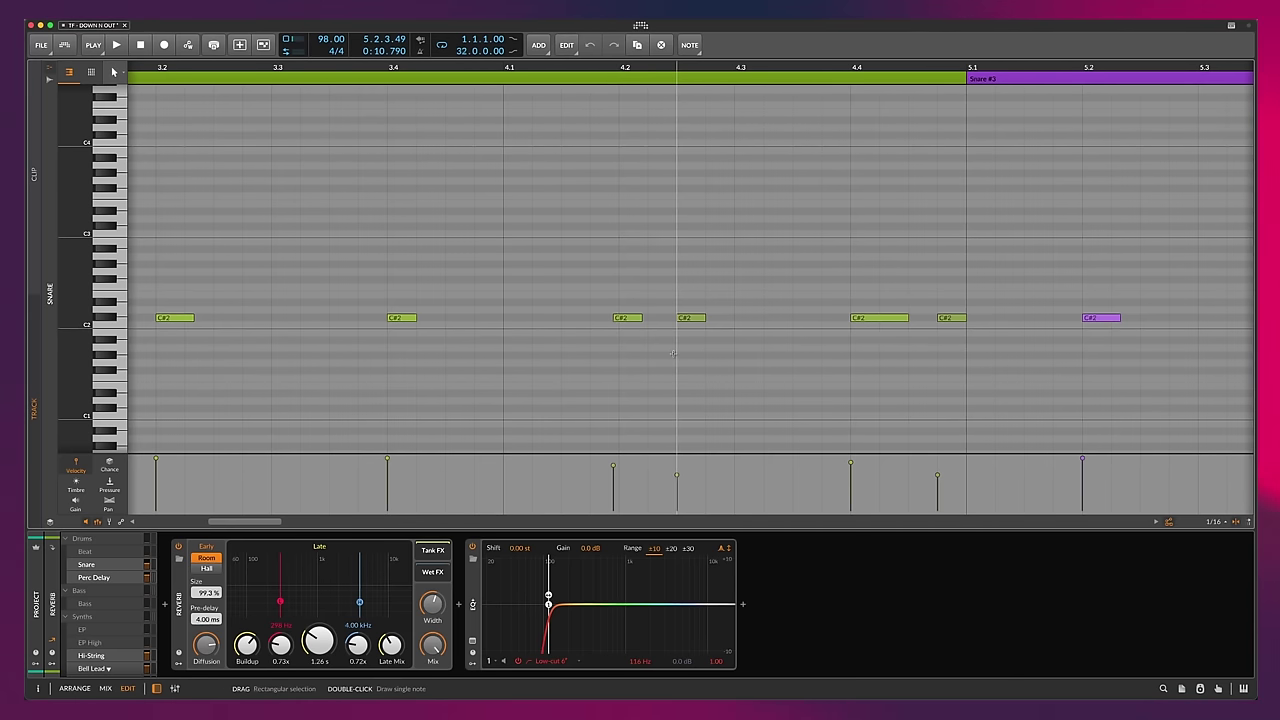
- Return to the arrangement and turn off solo on the Snare and Beat tracks
key(alt+1)
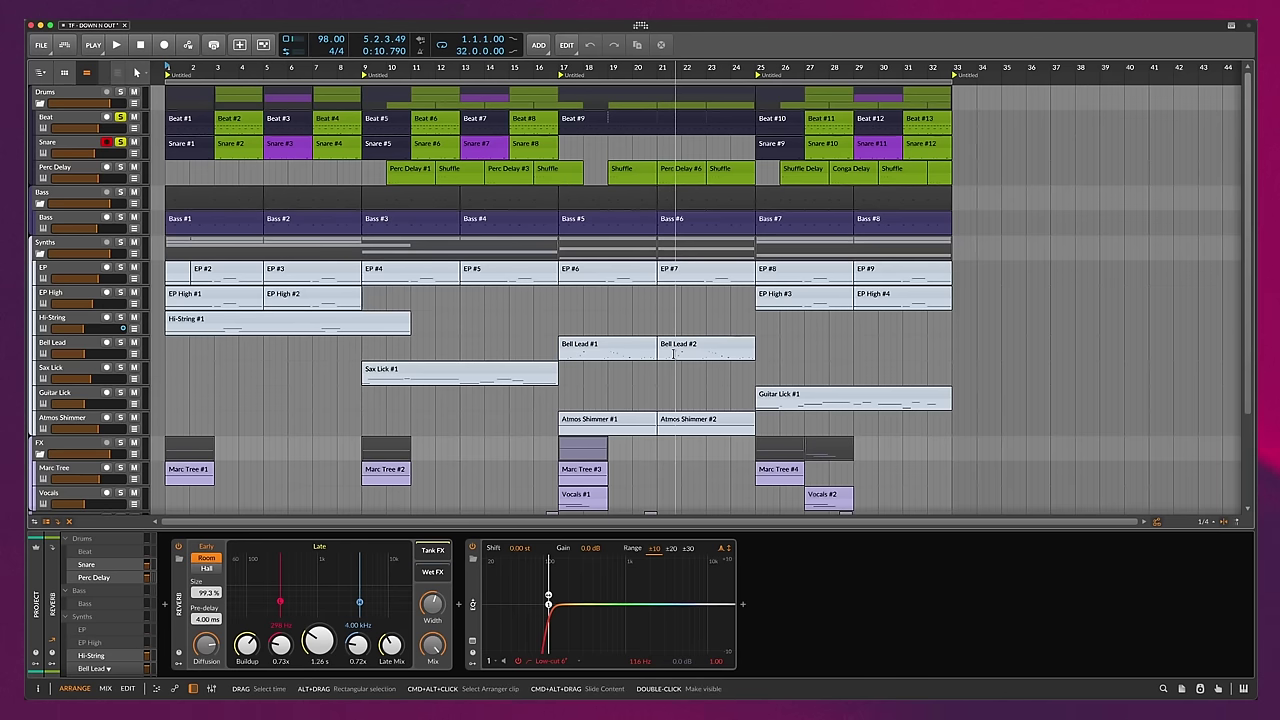
click(120, 142)
click(120, 117)
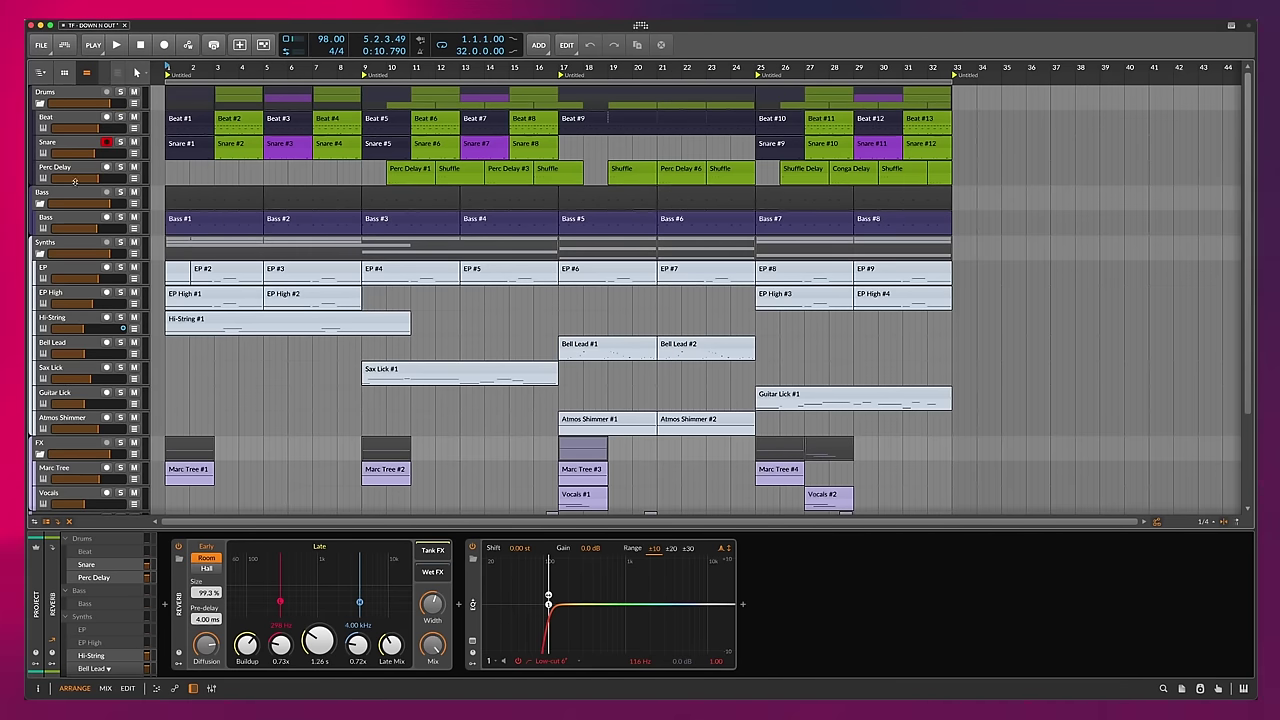
- Select the Perc Delay track and inspect its TRITON plug-in, closing the plug-in window when done
click(82, 168)
click(97, 641)
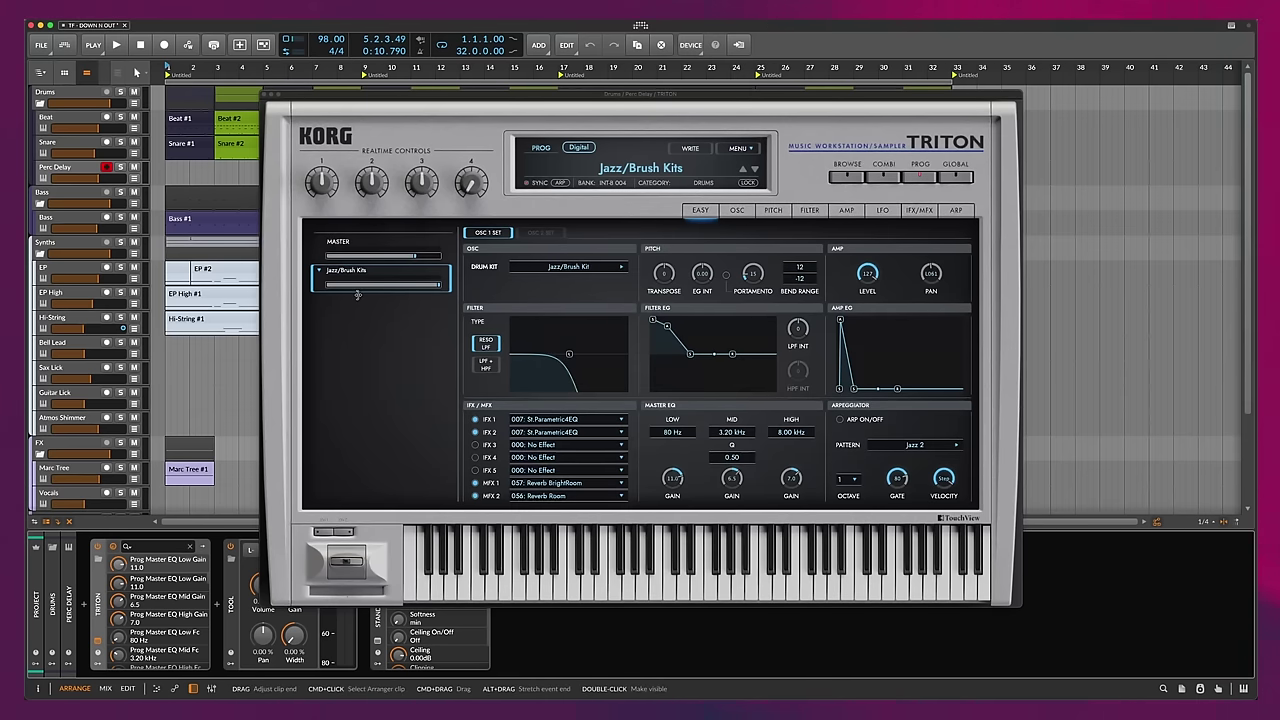
click(265, 94)
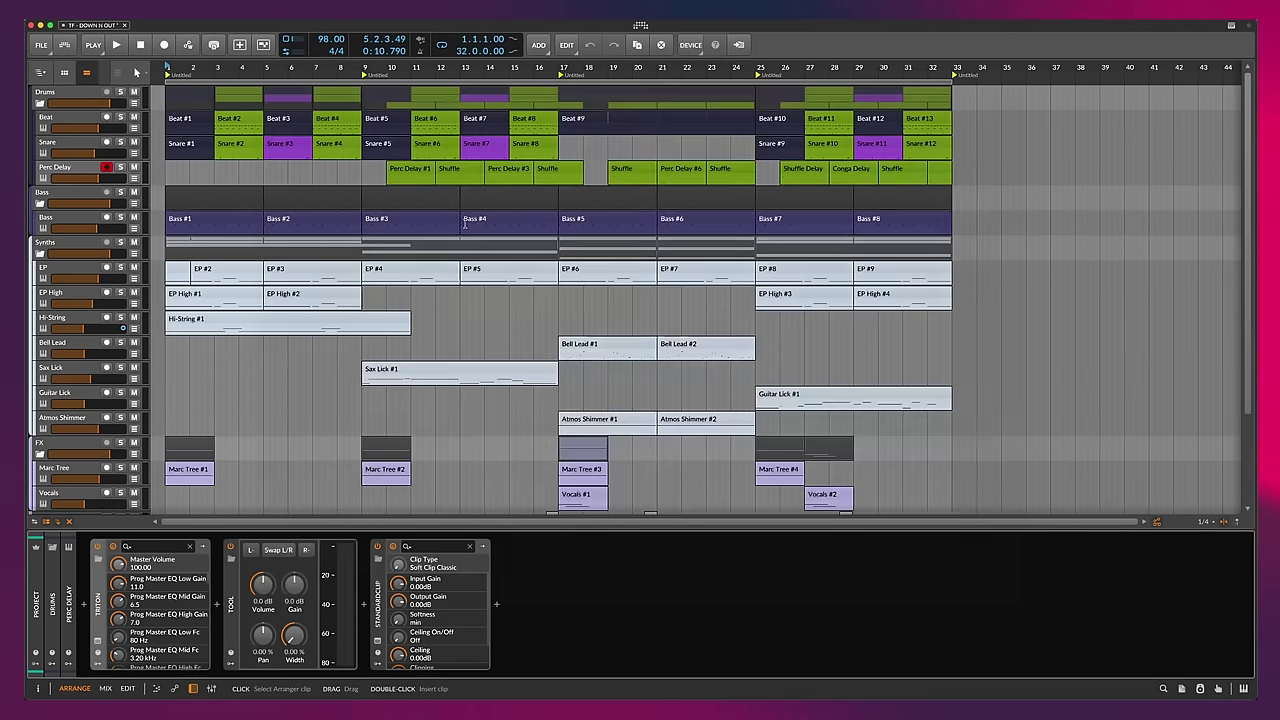
- Open the Perc Delay #1 clip in the note editor and bring its notes from bar 10 onward into view
scroll(418, 174, up, 3)
double_click(417, 172)
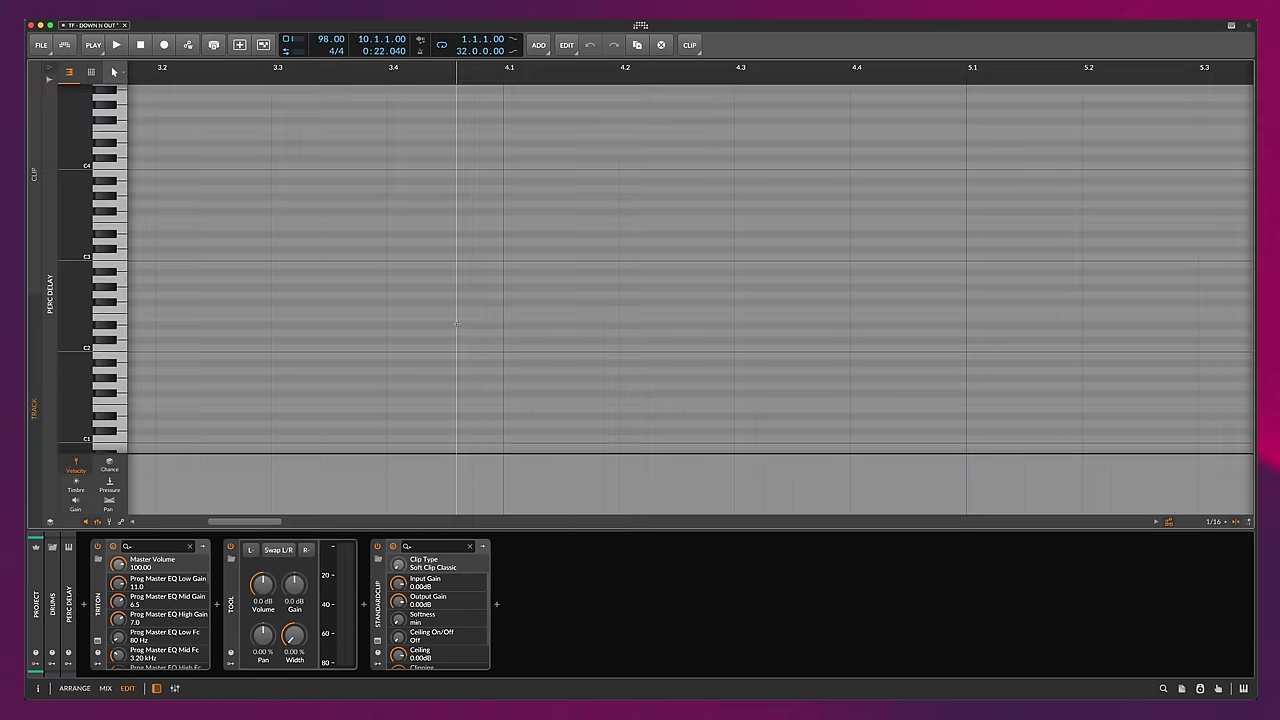
scroll(374, 286, up, 1)
scroll(374, 286, down, 5)
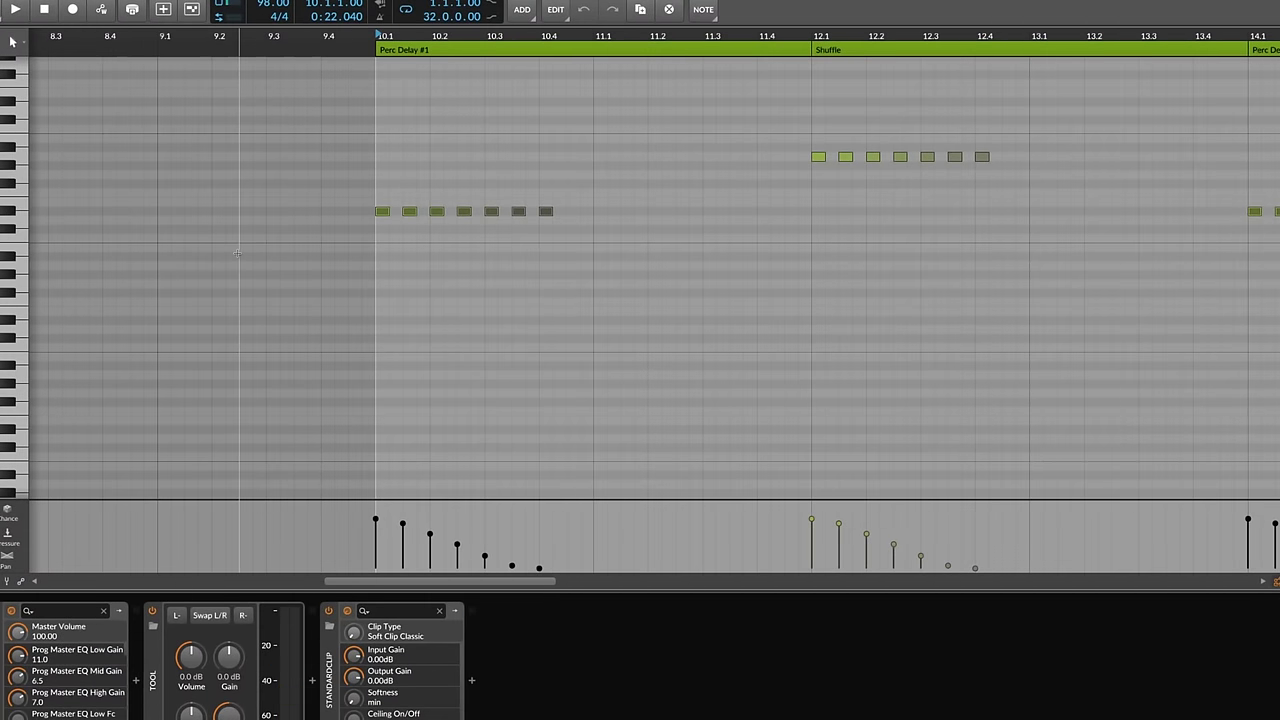
- Examine the notes and velocities of the Perc Delay #1 clip and check the track's Delay-2 and Reverb sends in the mixer
scroll(14, 215, up, 2)
scroll(419, 218, up, 2)
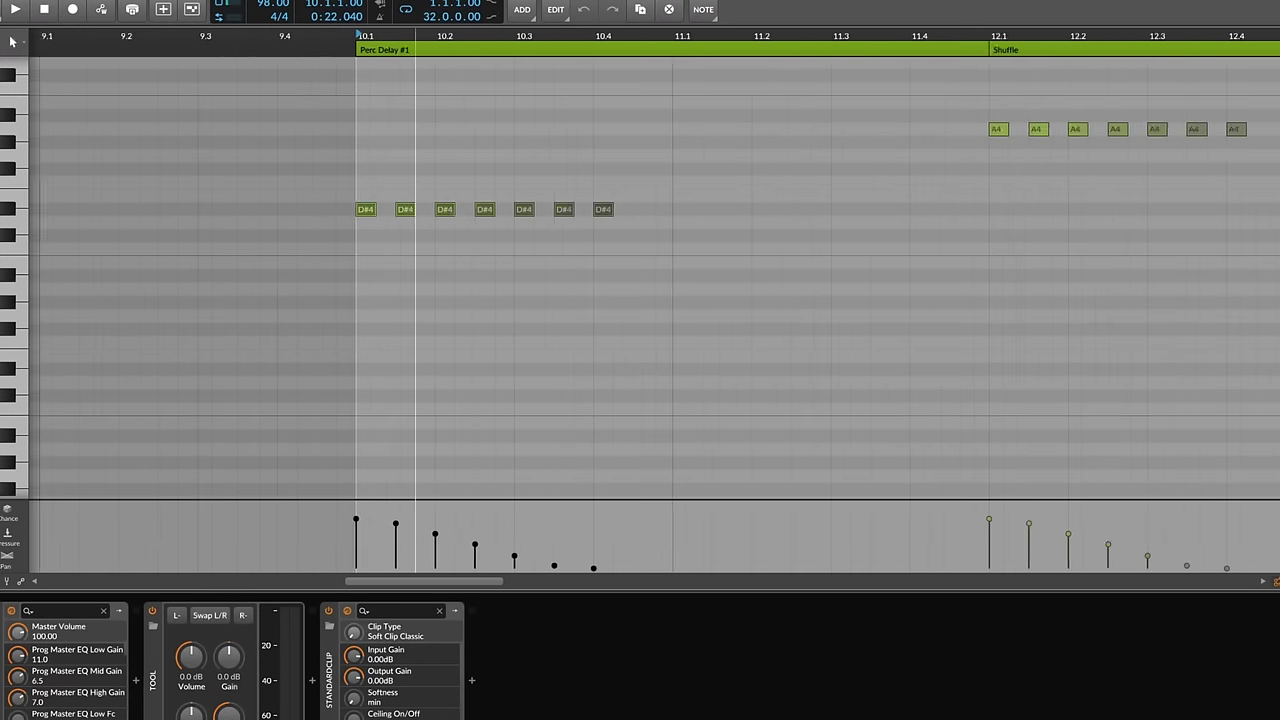
scroll(416, 250, up, 2)
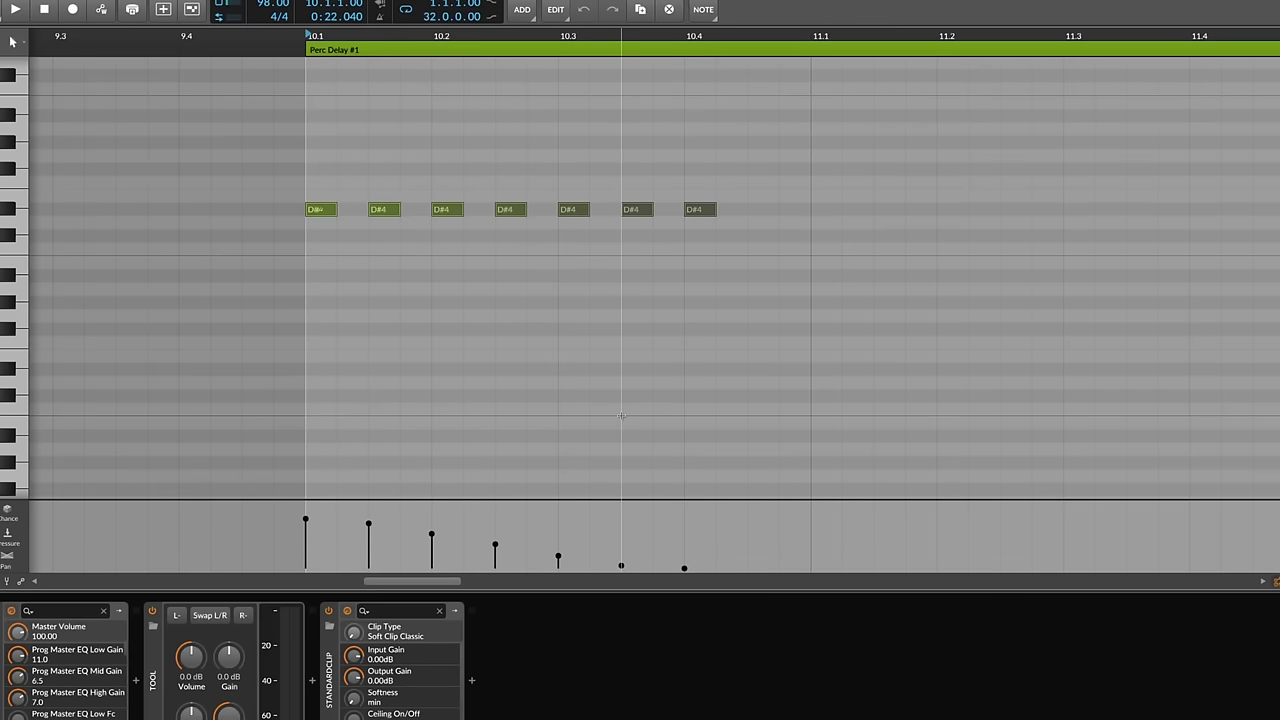
key(alt+2)
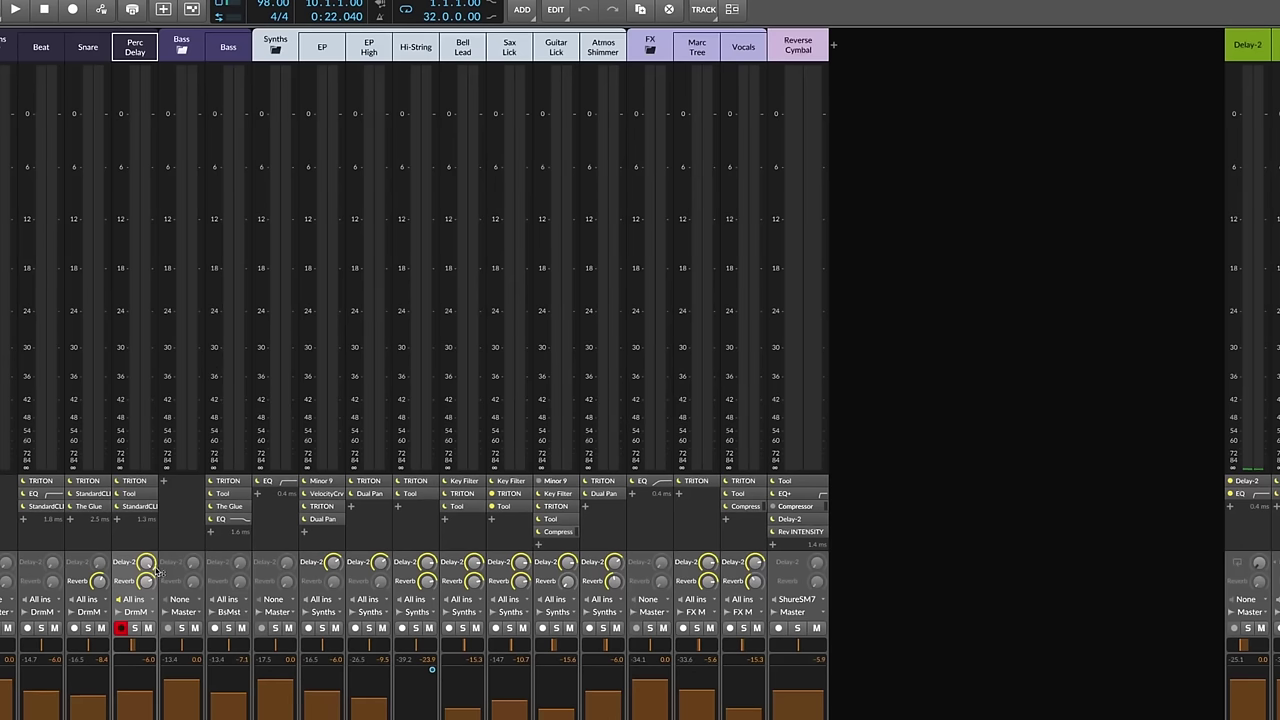
key(alt+3)
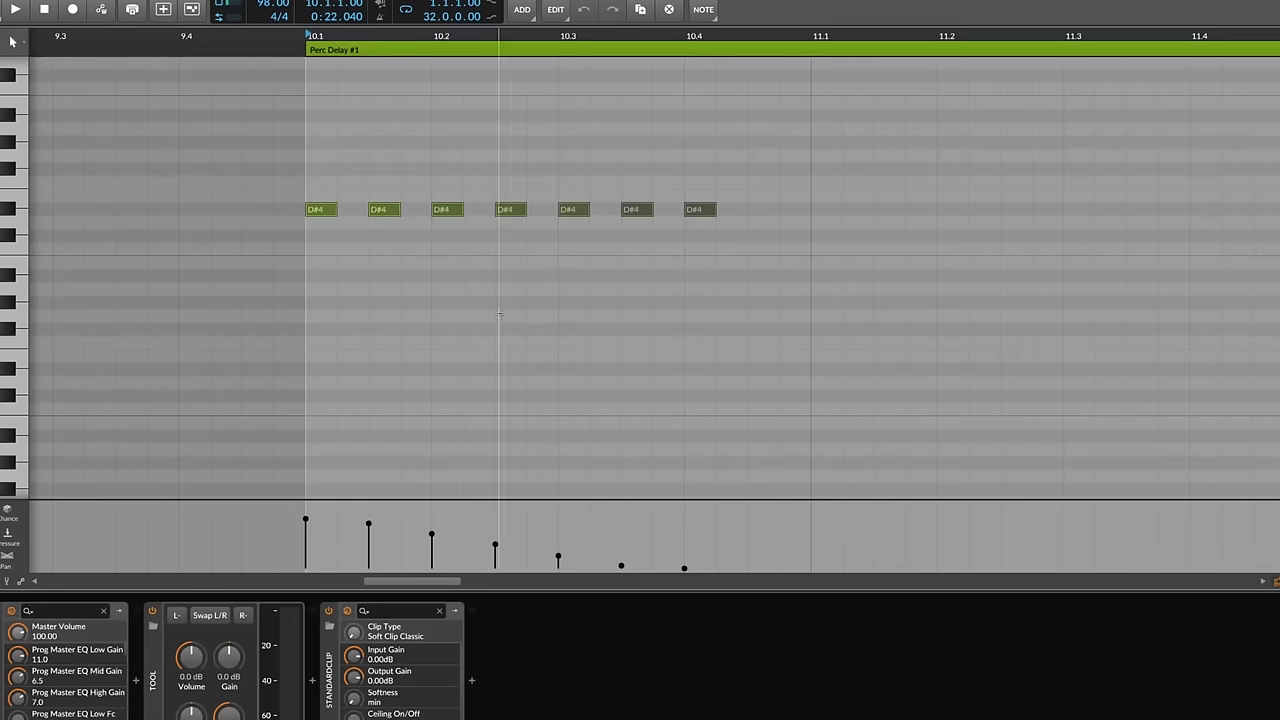
- Inspect the higher-pitched notes of the Shuffle clip at bar 12, then return to the arrangement
drag(547, 322, 439, 267)
click(6, 143)
click(7, 134)
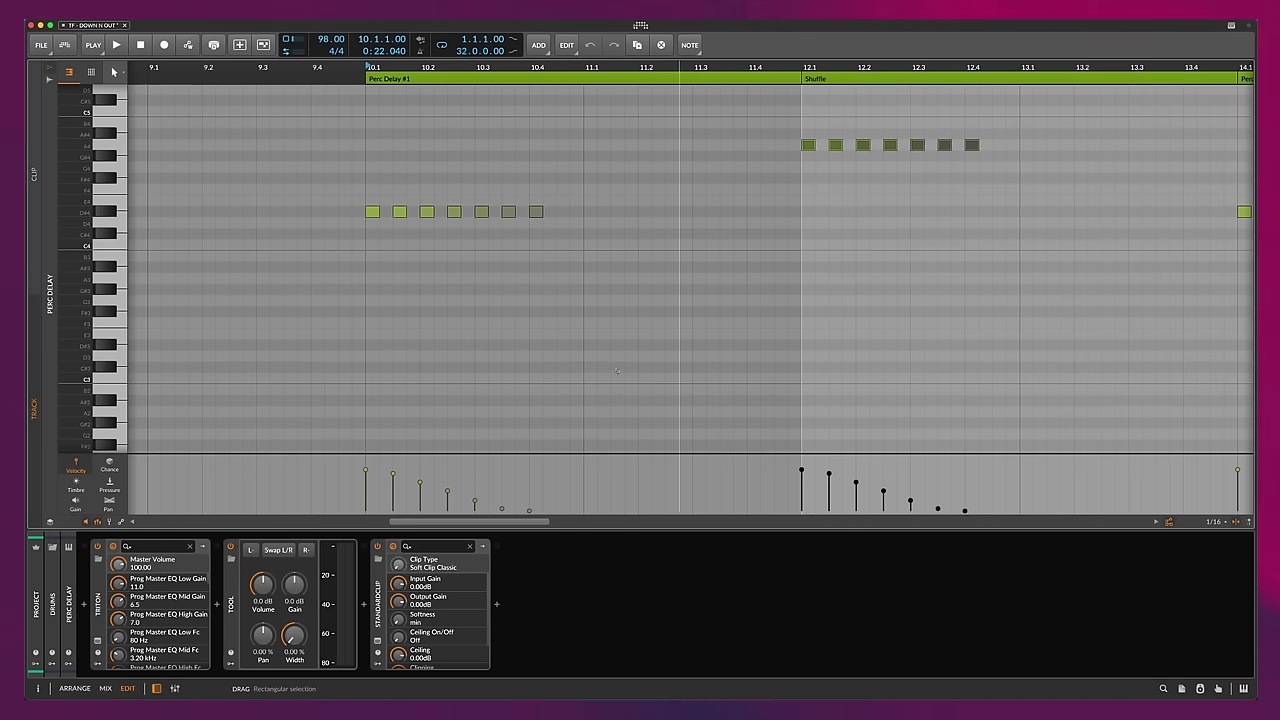
key(alt+2)
key(alt+1)
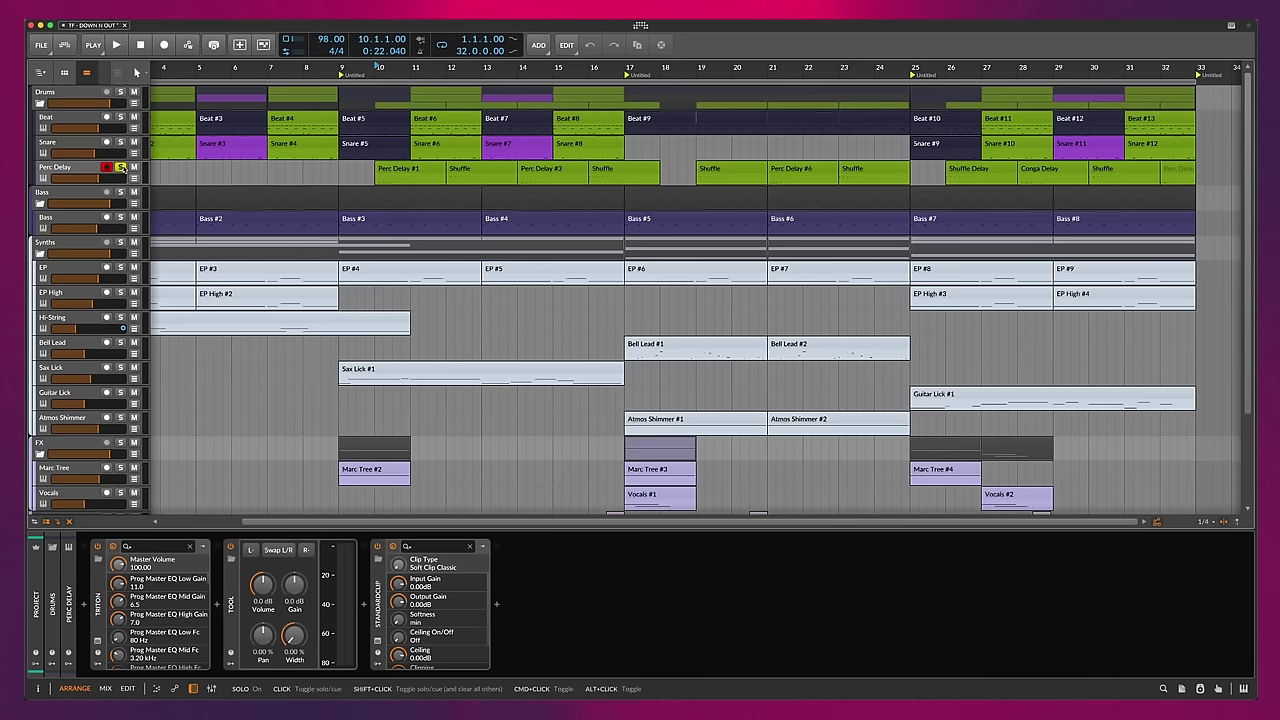
- Play the song from bar 10 with Beat and Snare soloed alongside Perc Delay, clearing the solos and stopping playback when done
click(121, 142)
click(122, 118)
key(space)
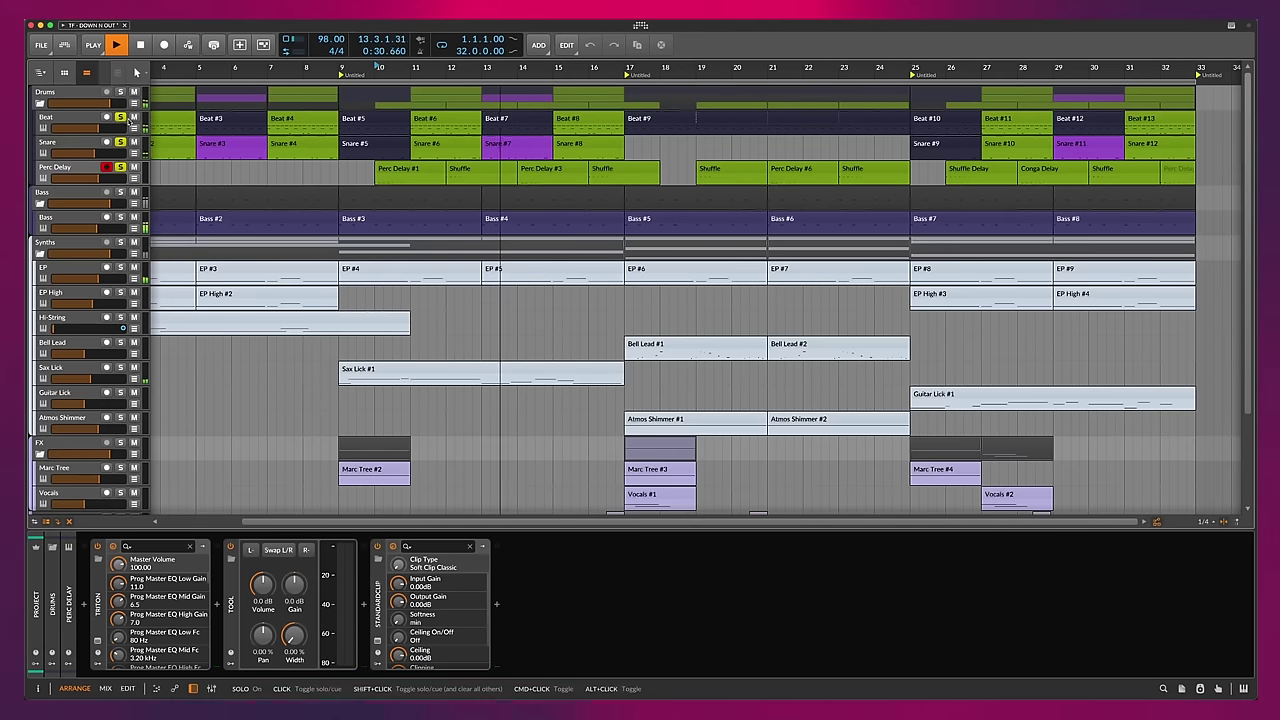
click(121, 118)
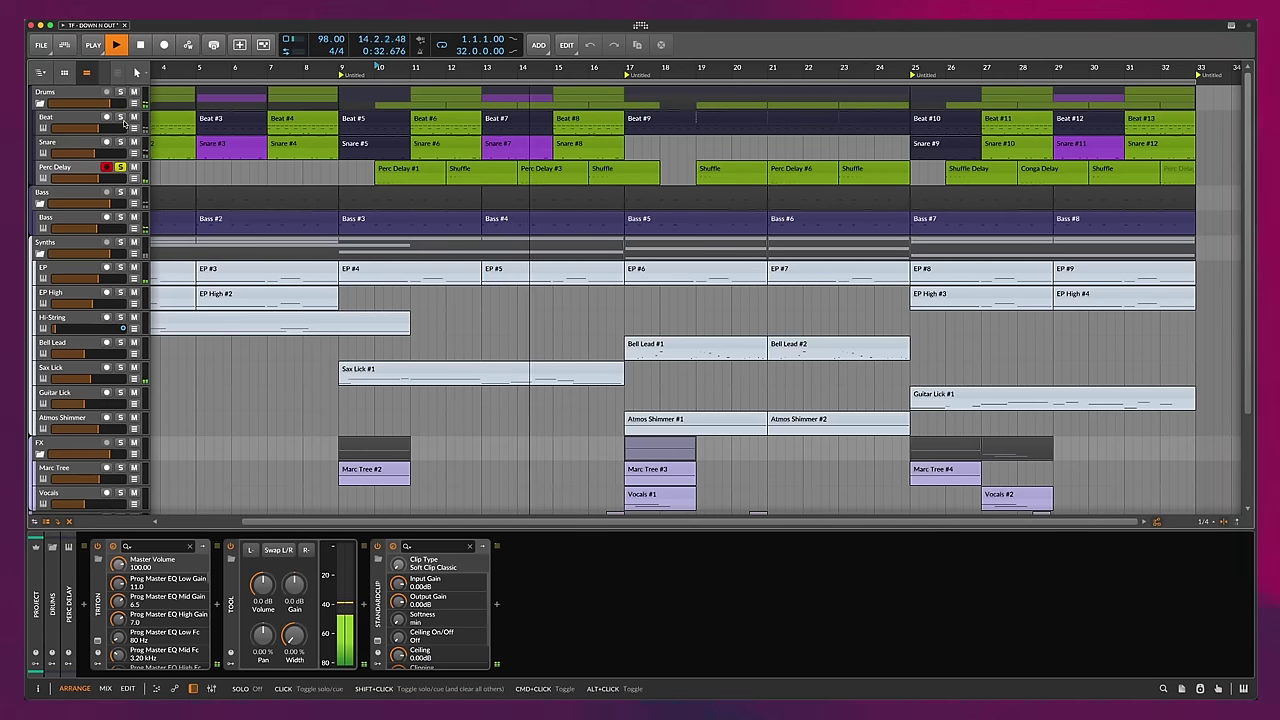
click(121, 167)
key(space)
- Select the Bass track and inspect its TRITON plug-in, closing the plug-in window when done
click(321, 202)
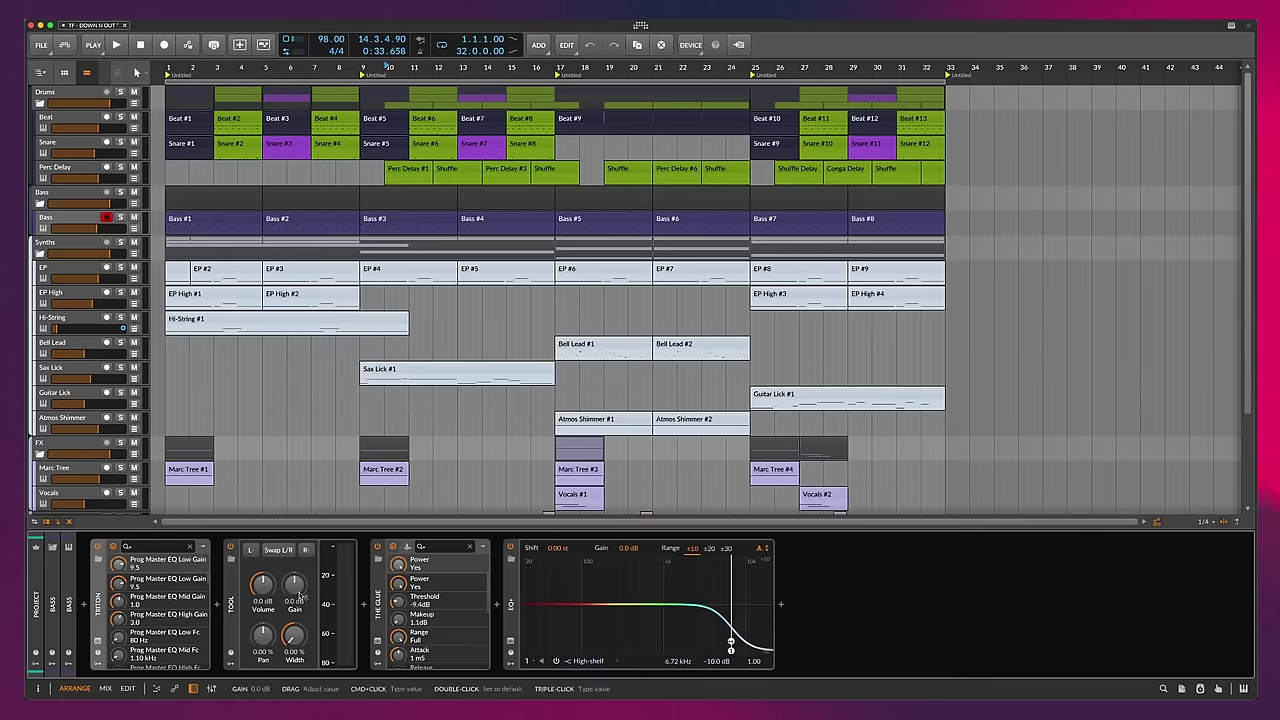
click(99, 641)
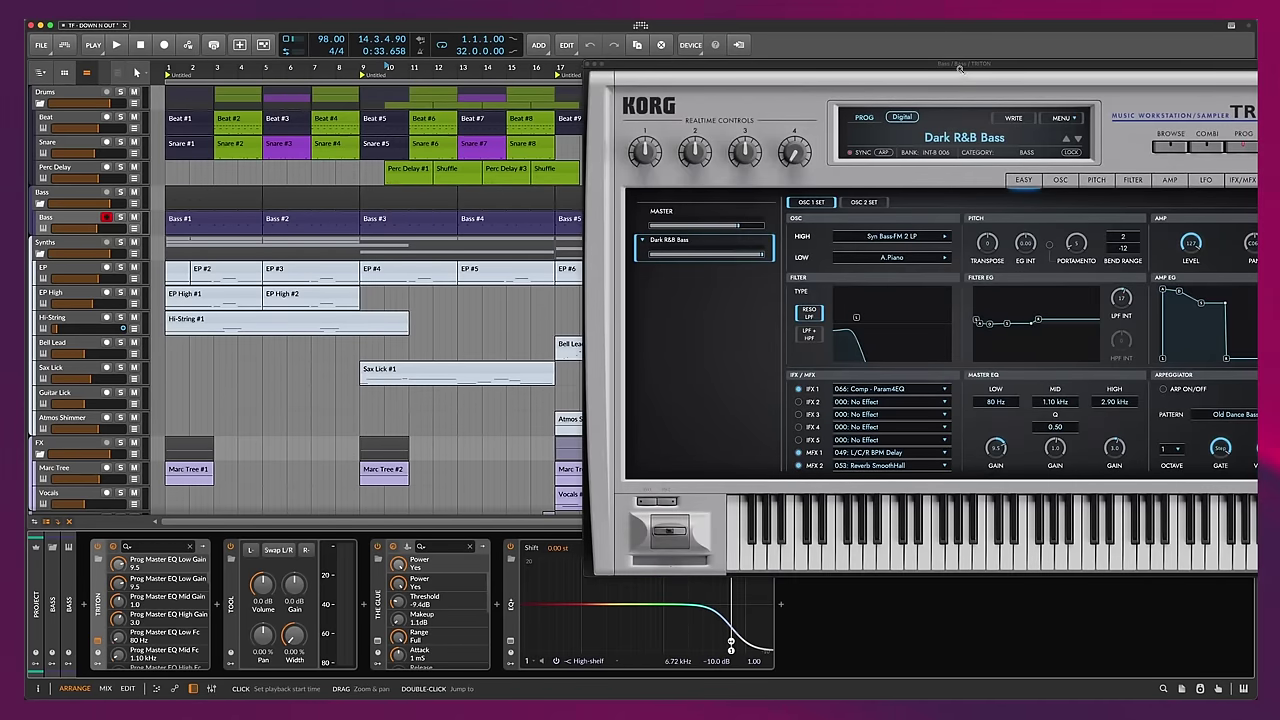
drag(993, 68, 655, 102)
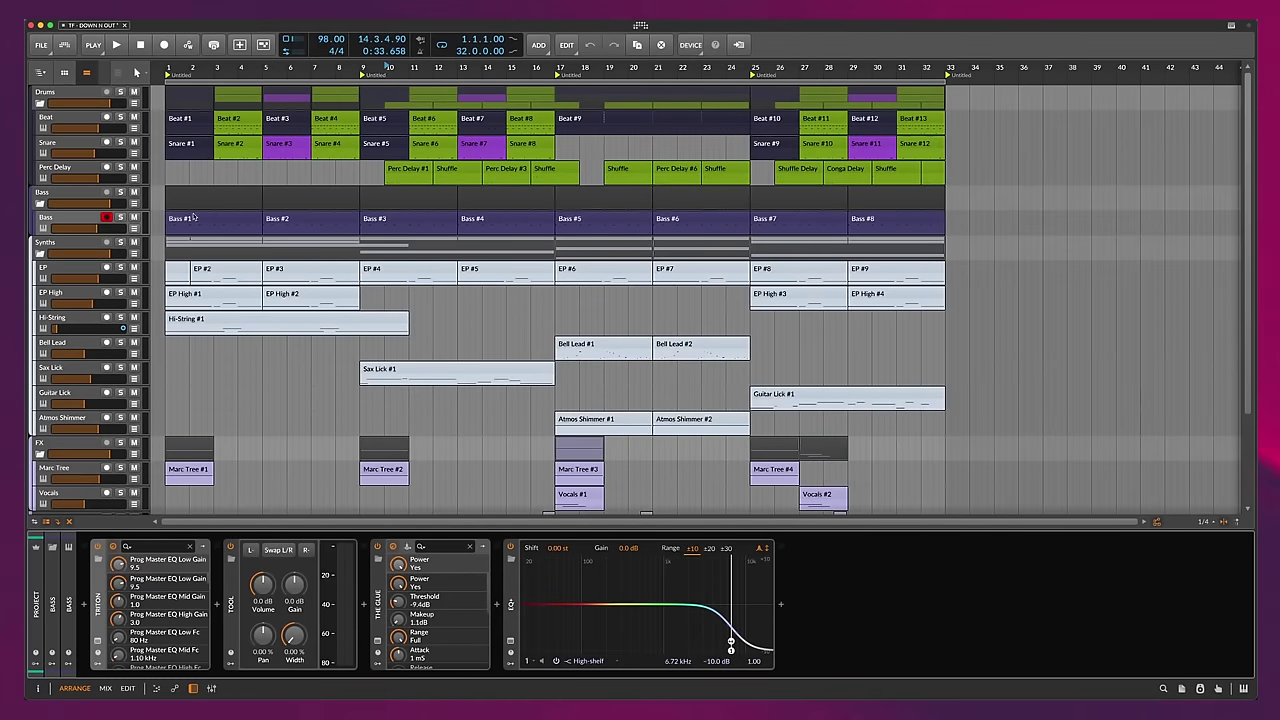
- Open the Bass #1 clip in the note editor and examine the bass note pattern across the following bars
double_click(200, 220)
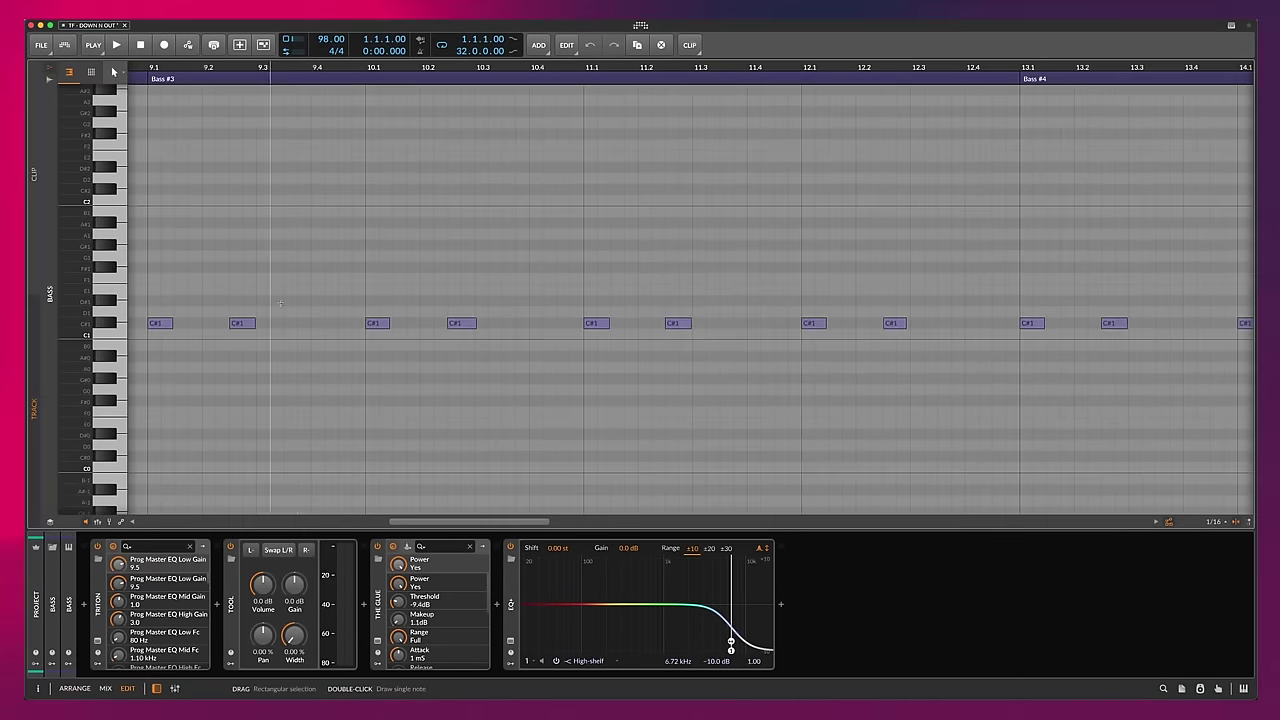
key(alt+1)
key(alt+3)
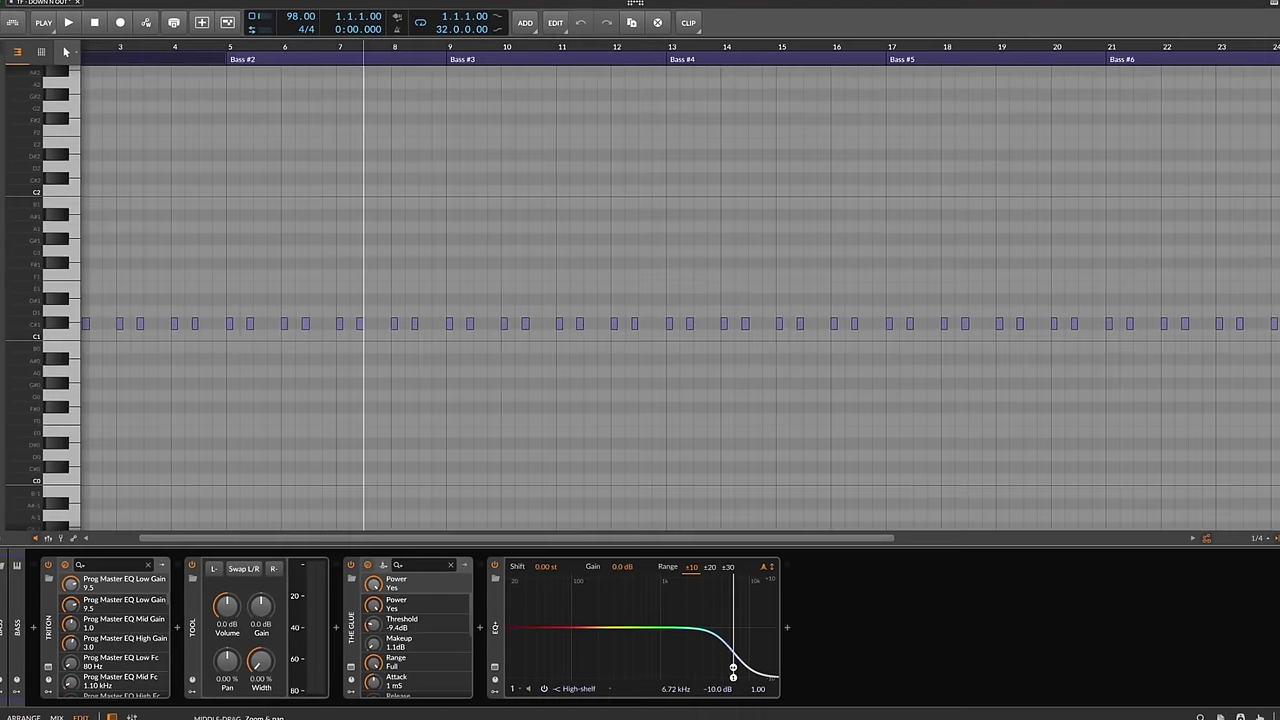
scroll(363, 373, up, 5)
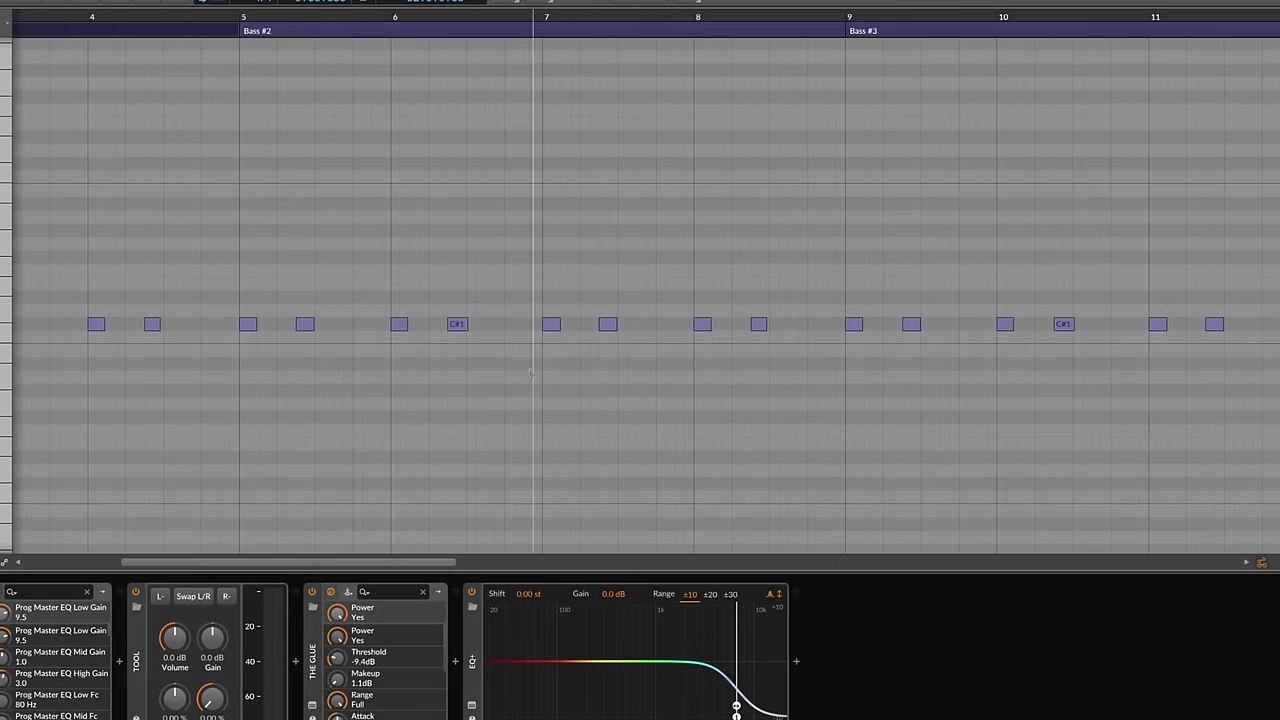
scroll(519, 373, up, 3)
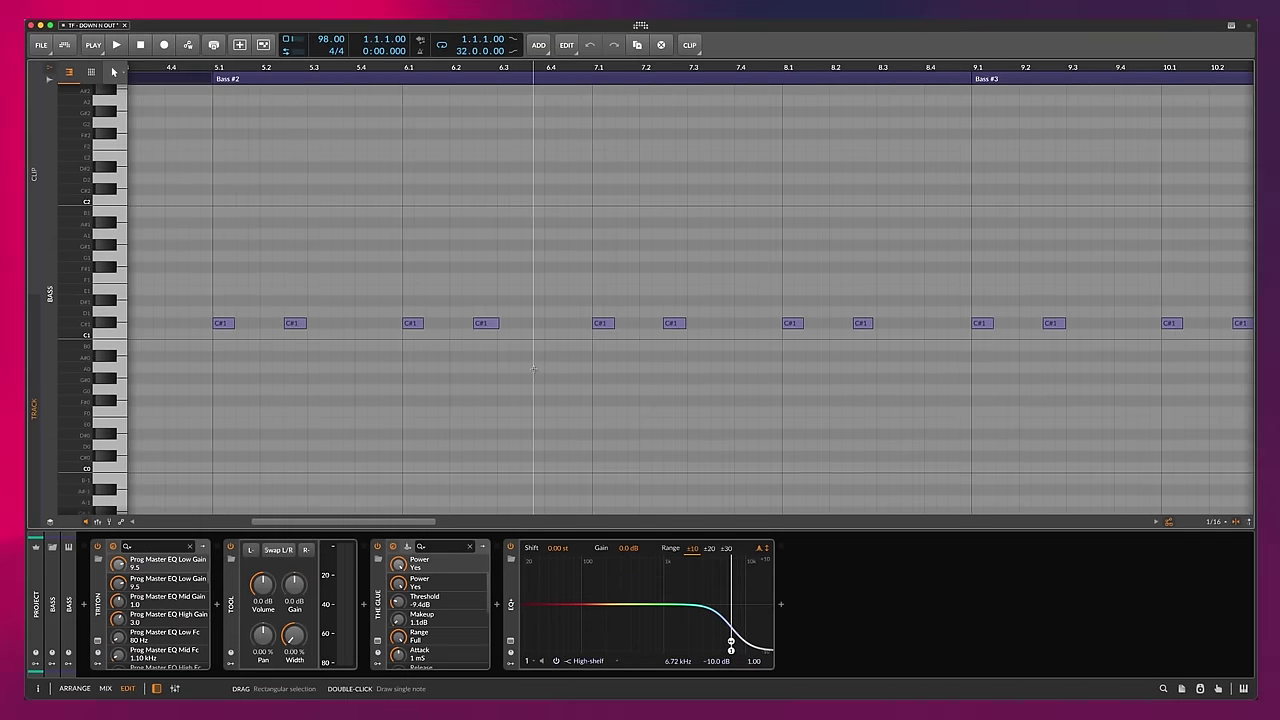
scroll(533, 368, down, 5)
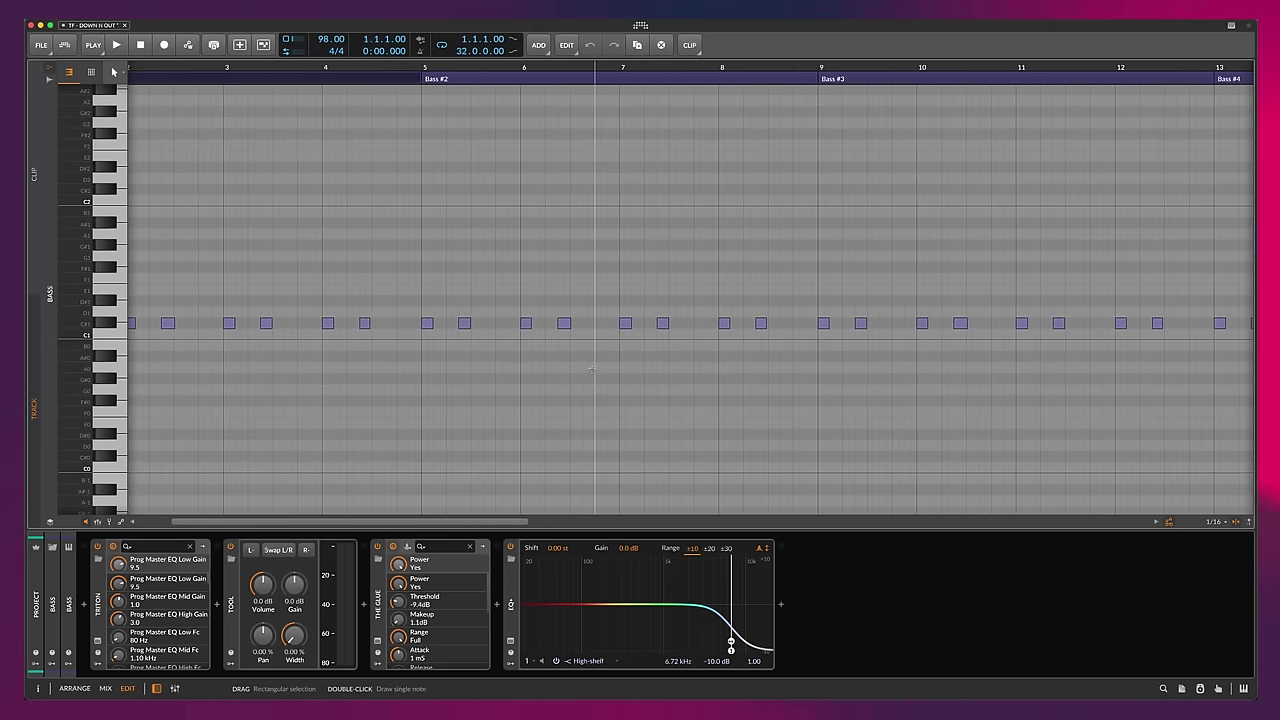
- Play the arrangement from bar 1 with Bass soloed, adding the Drums group, and clear the solos after stopping
key(Tab)
key(Tab)
key(space)
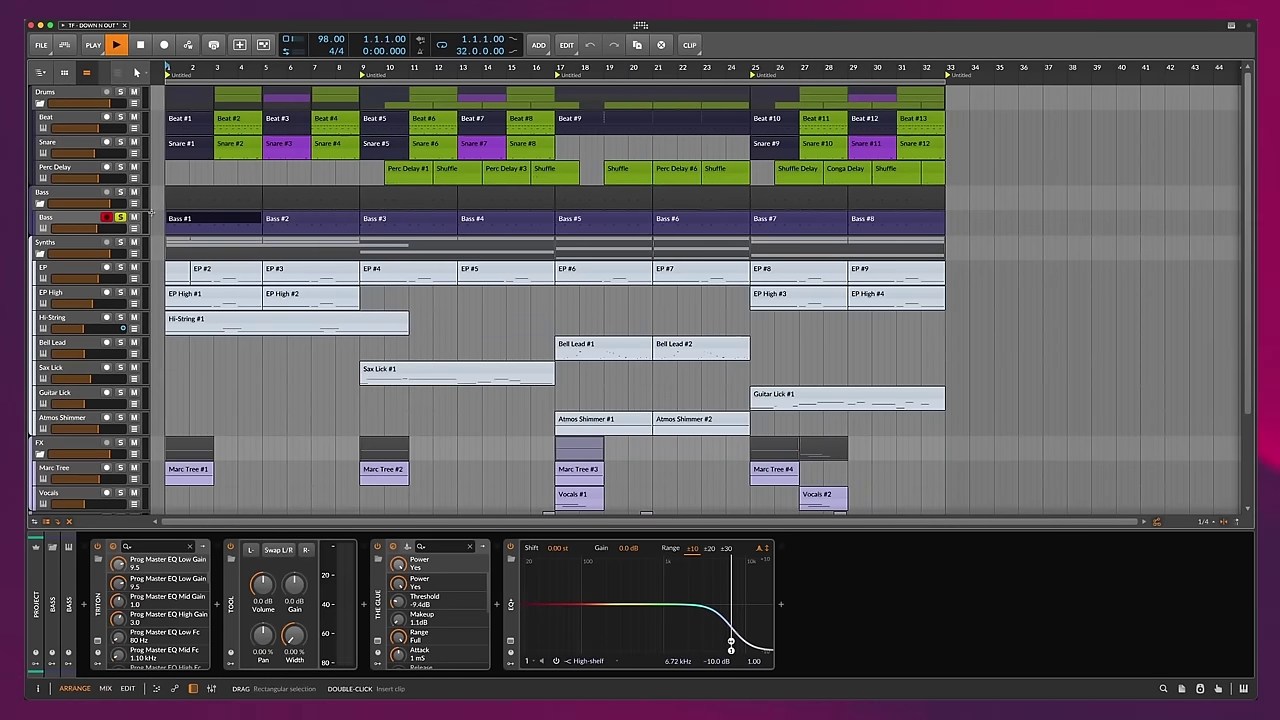
click(121, 93)
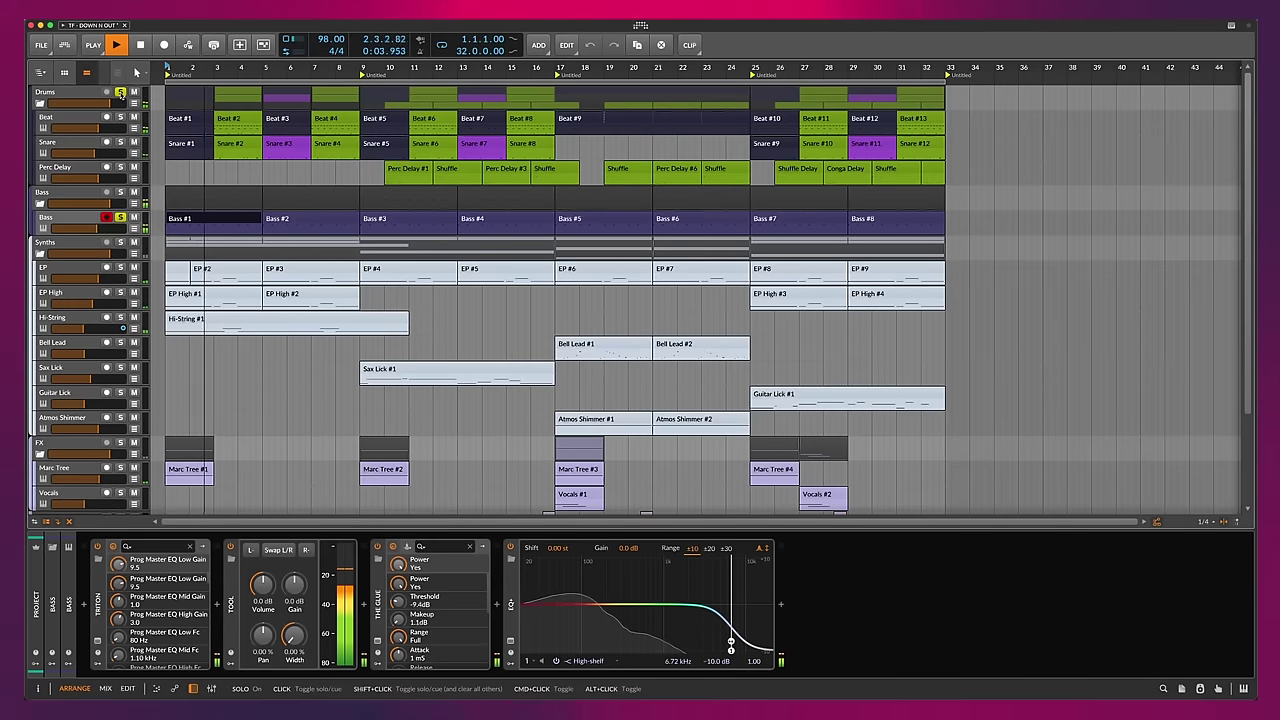
click(120, 218)
key(space)
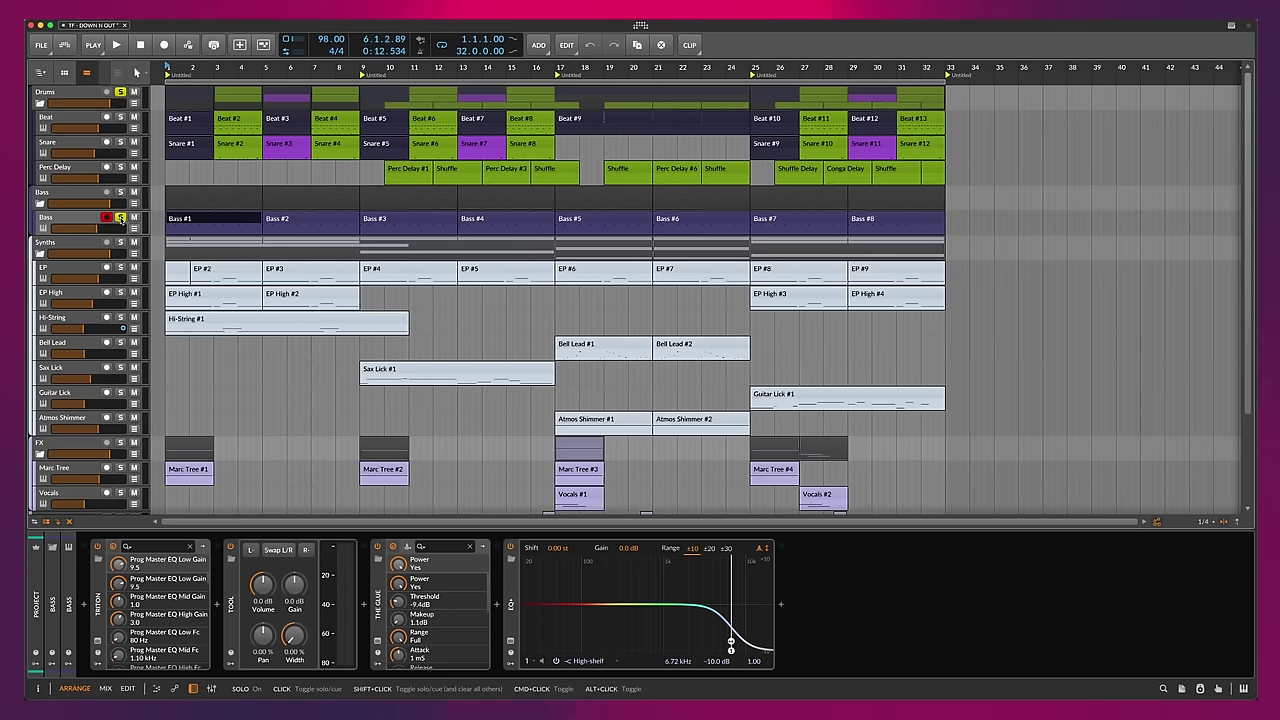
click(121, 218)
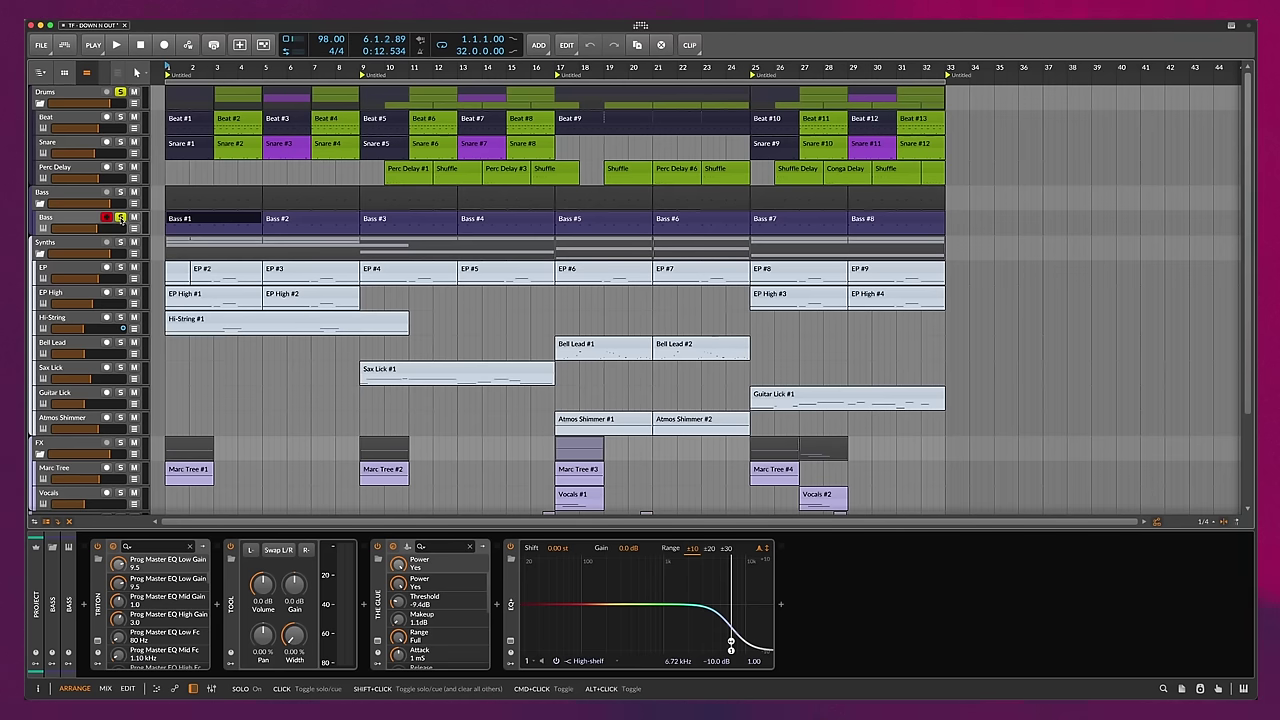
- Play the soloed EP track from bar 1 while inspecting its TRITON plug-in, closing the plug-in window after stopping
click(86, 271)
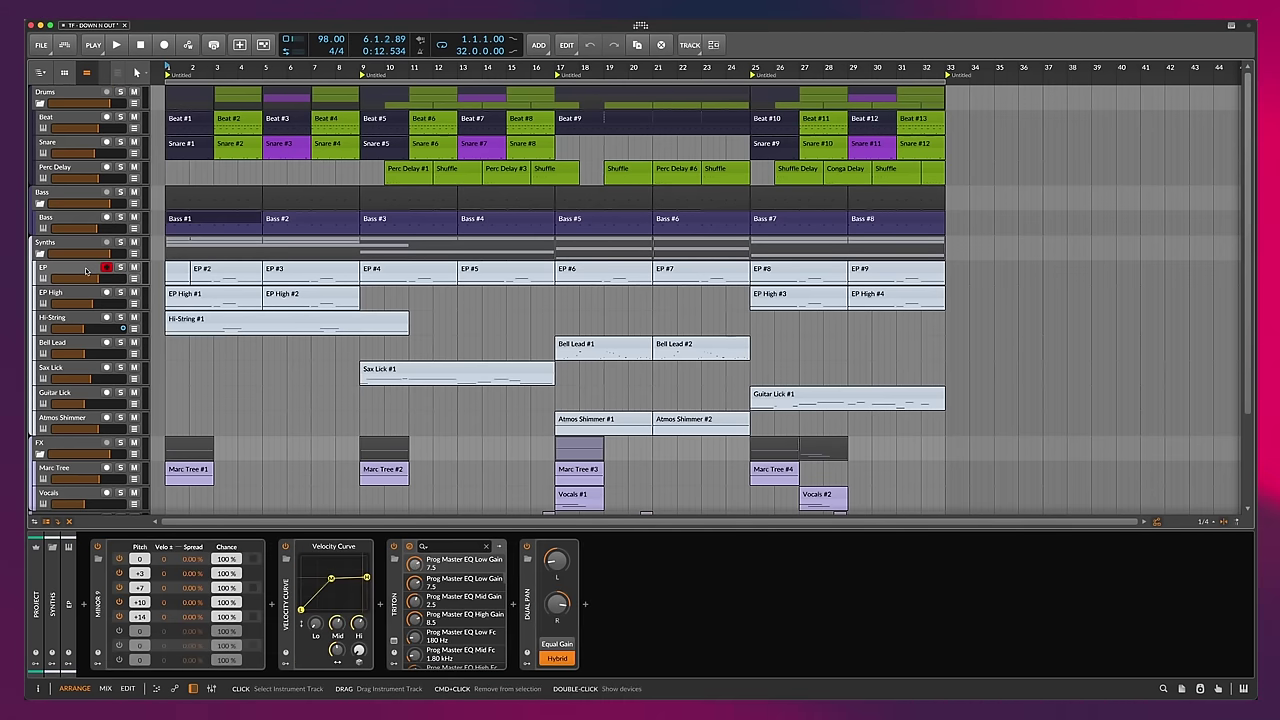
scroll(280, 275, up, 3)
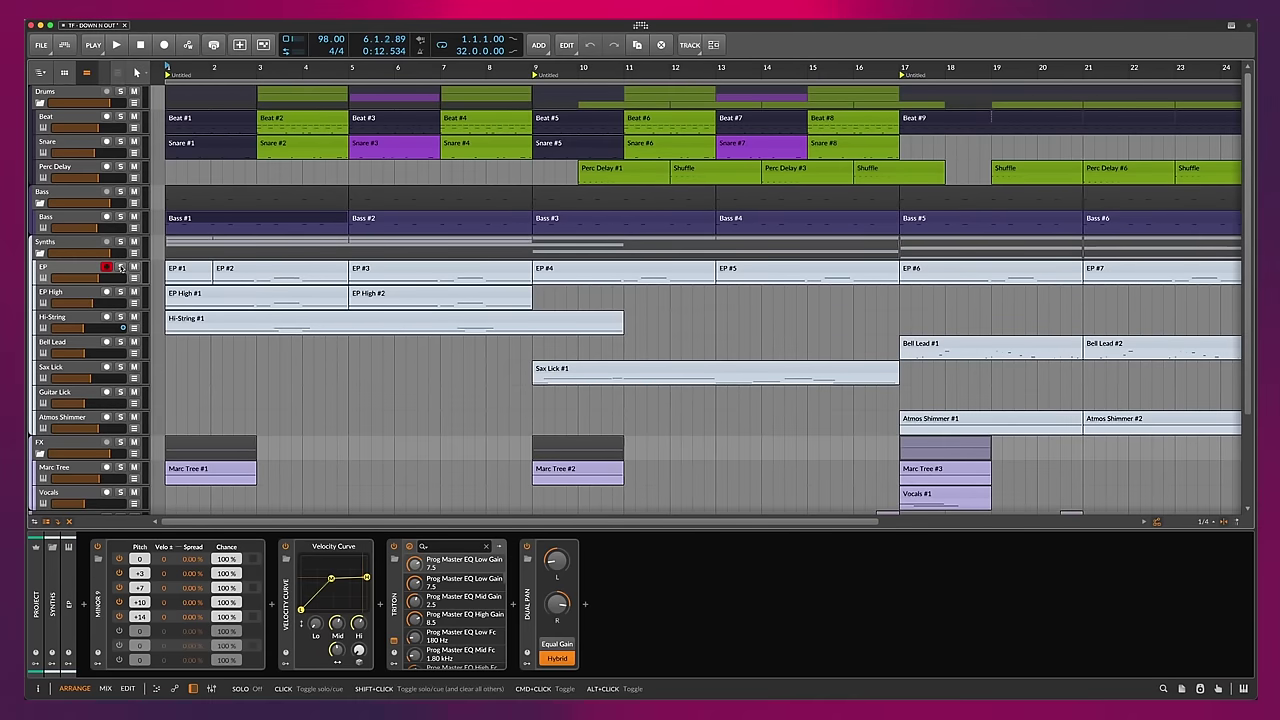
key(space)
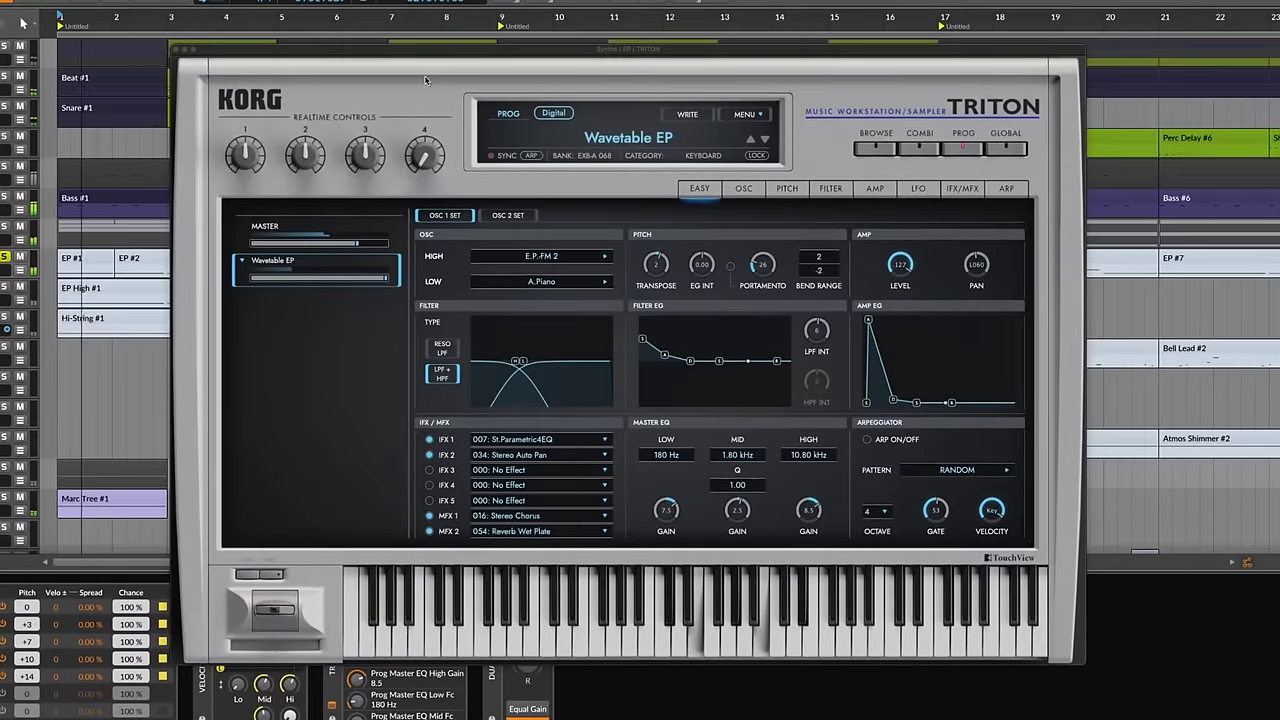
drag(437, 51, 584, 47)
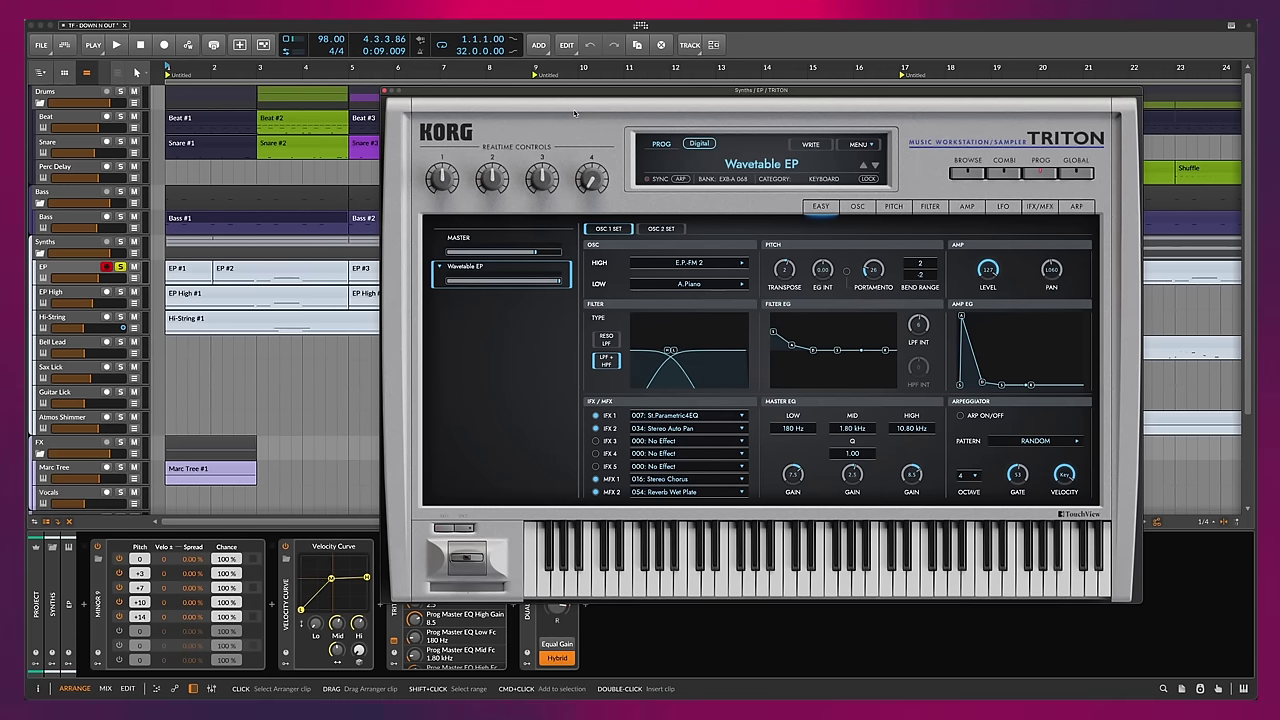
click(384, 90)
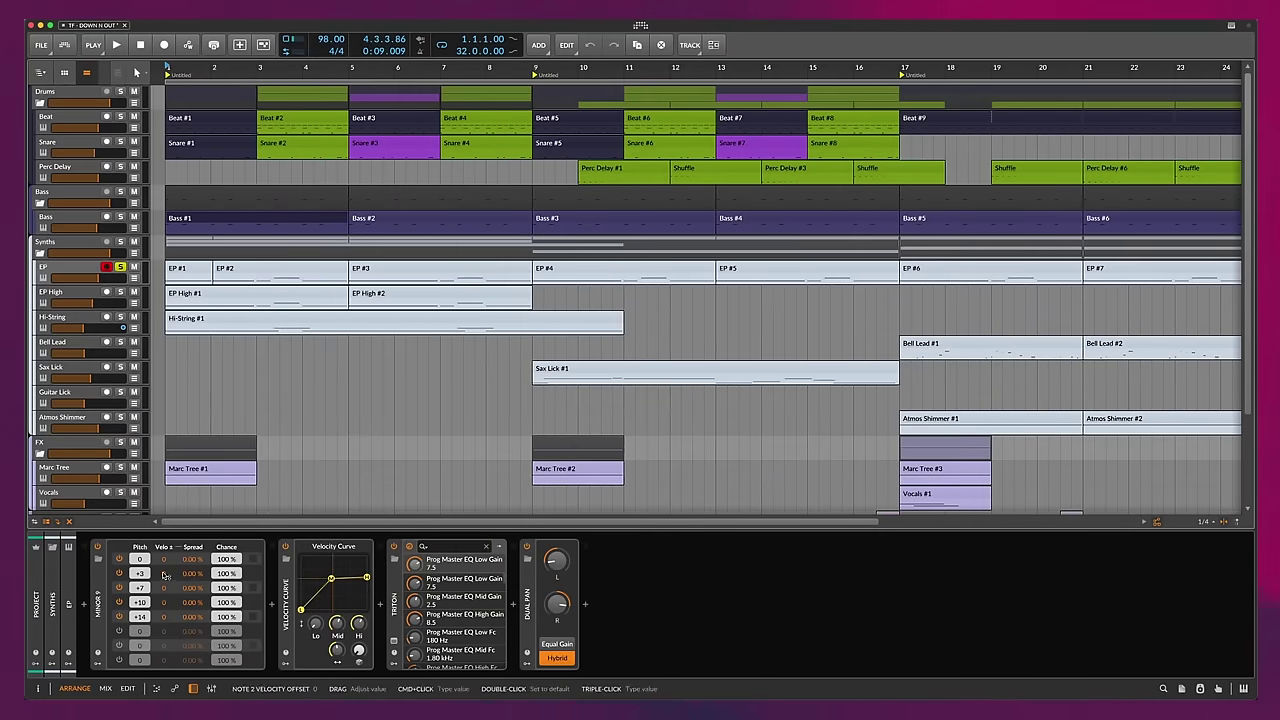
- Open the EP #2 clip in the note editor and examine the EP chord trigger notes, auditioning the one in bar 4
click(270, 275)
double_click(272, 274)
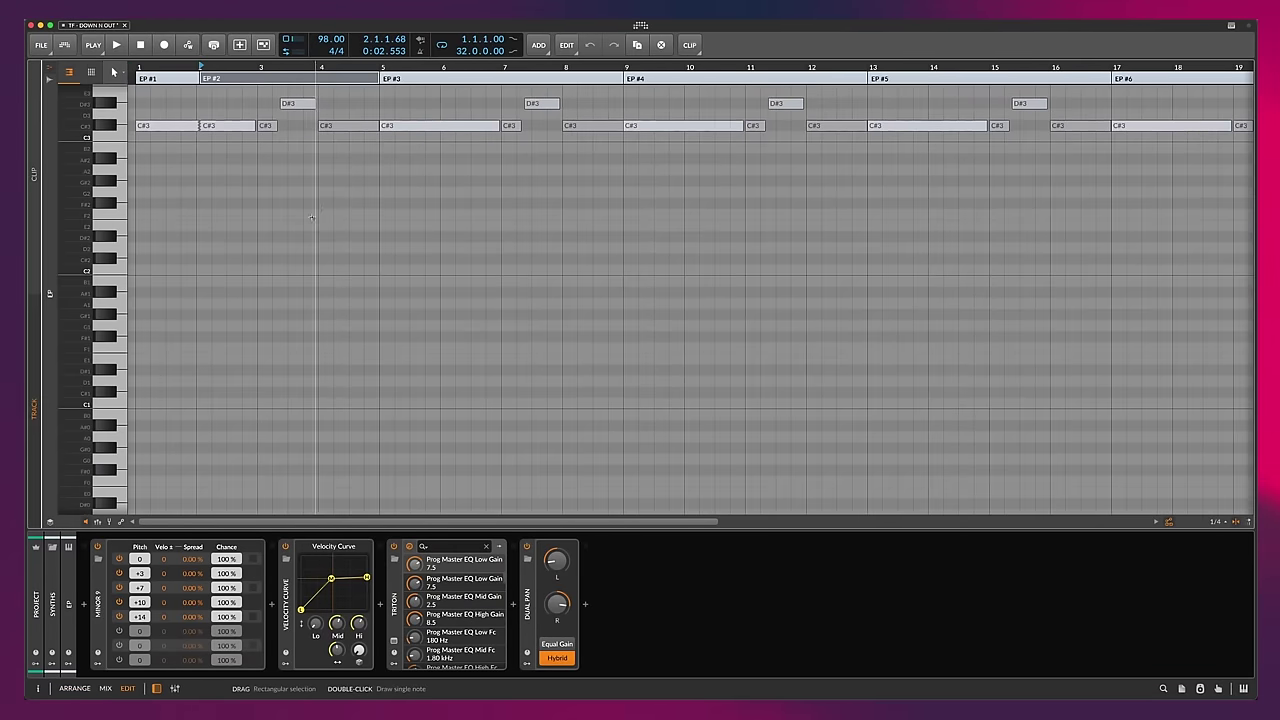
scroll(460, 358, up, 3)
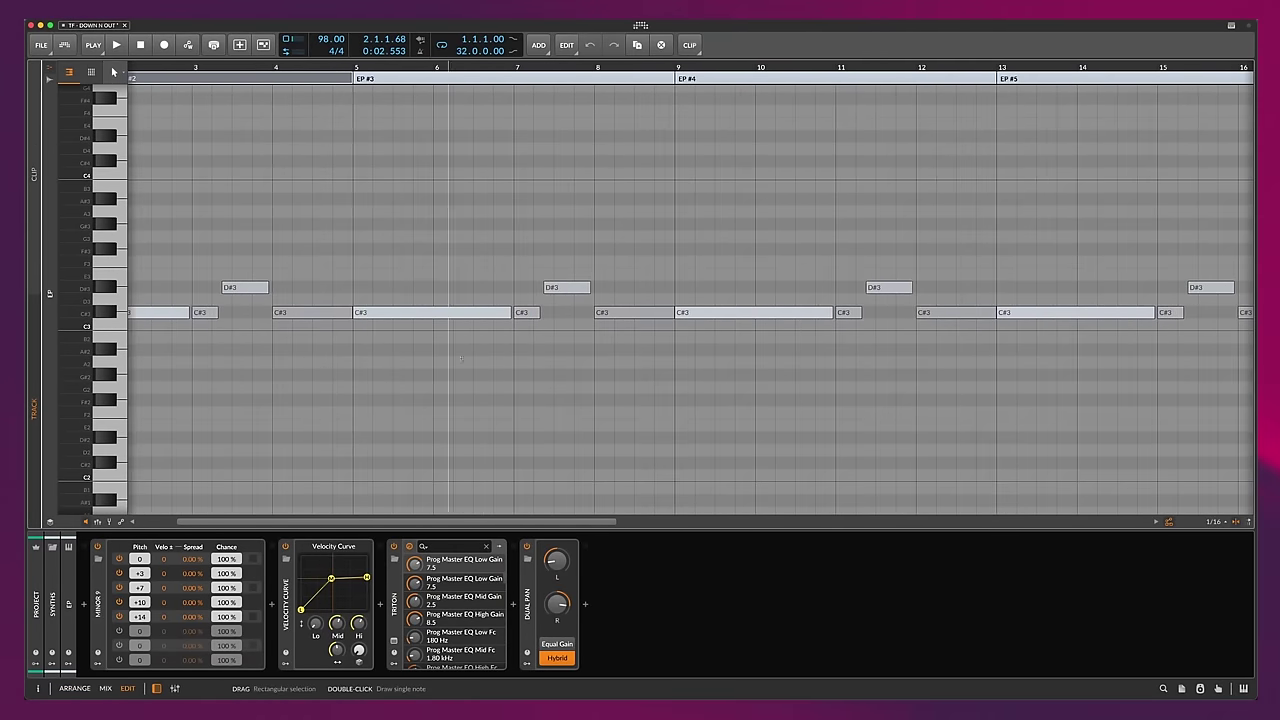
click(341, 313)
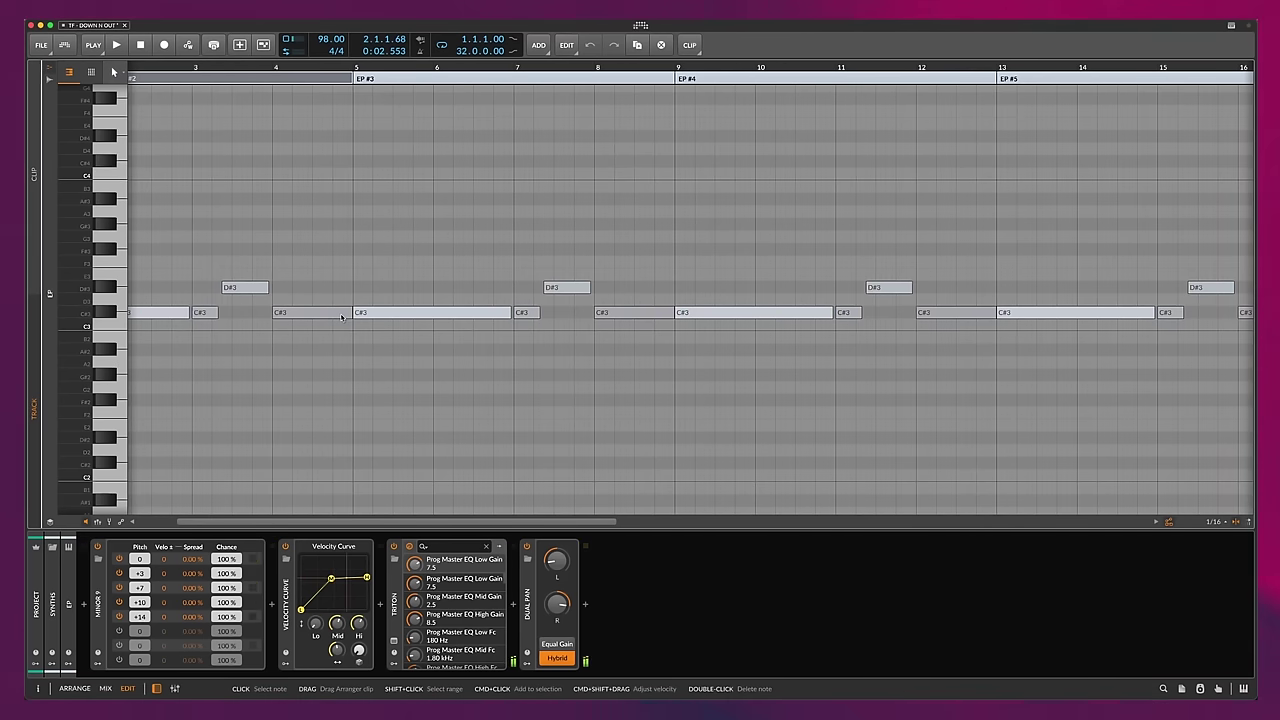
click(341, 316)
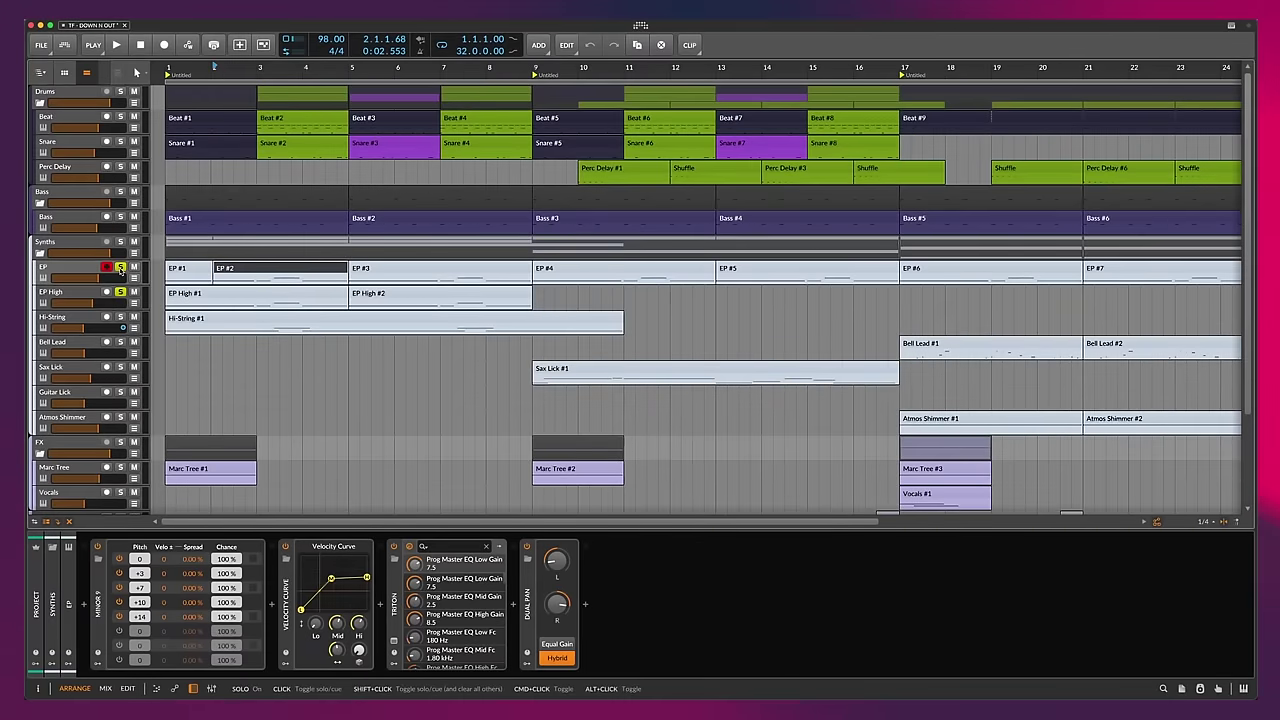
- Turn off solo on the EP track and inspect the EP High track's TRITON plug-in, closing its window when done
click(121, 270)
click(82, 292)
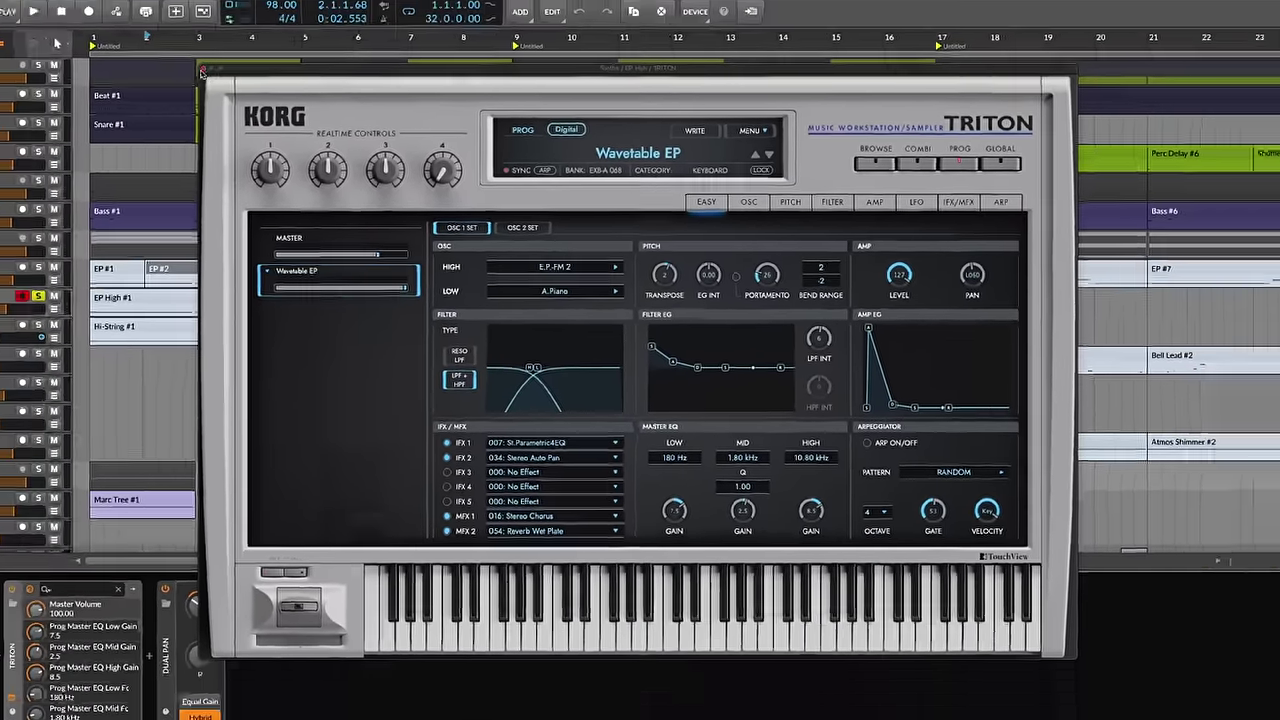
click(116, 30)
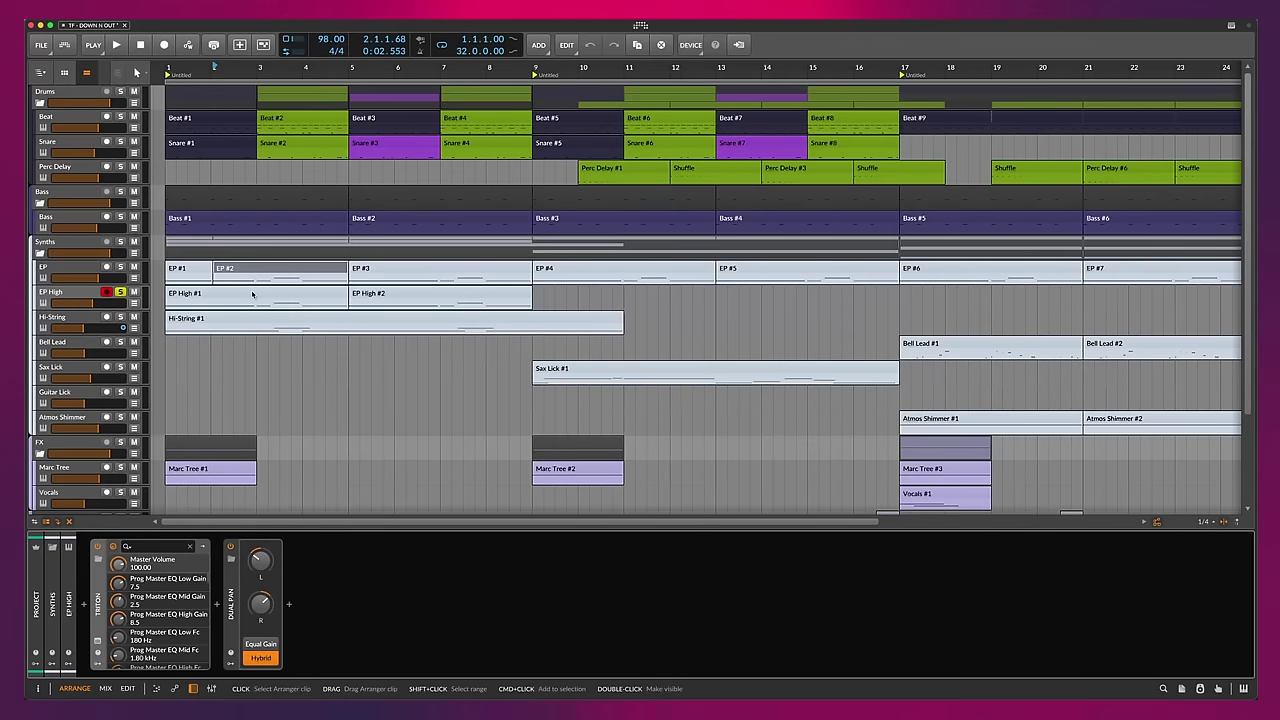
- Open the EP High #1 clip in the note editor and examine the notes of both EP High clips
double_click(252, 295)
scroll(355, 255, up, 2)
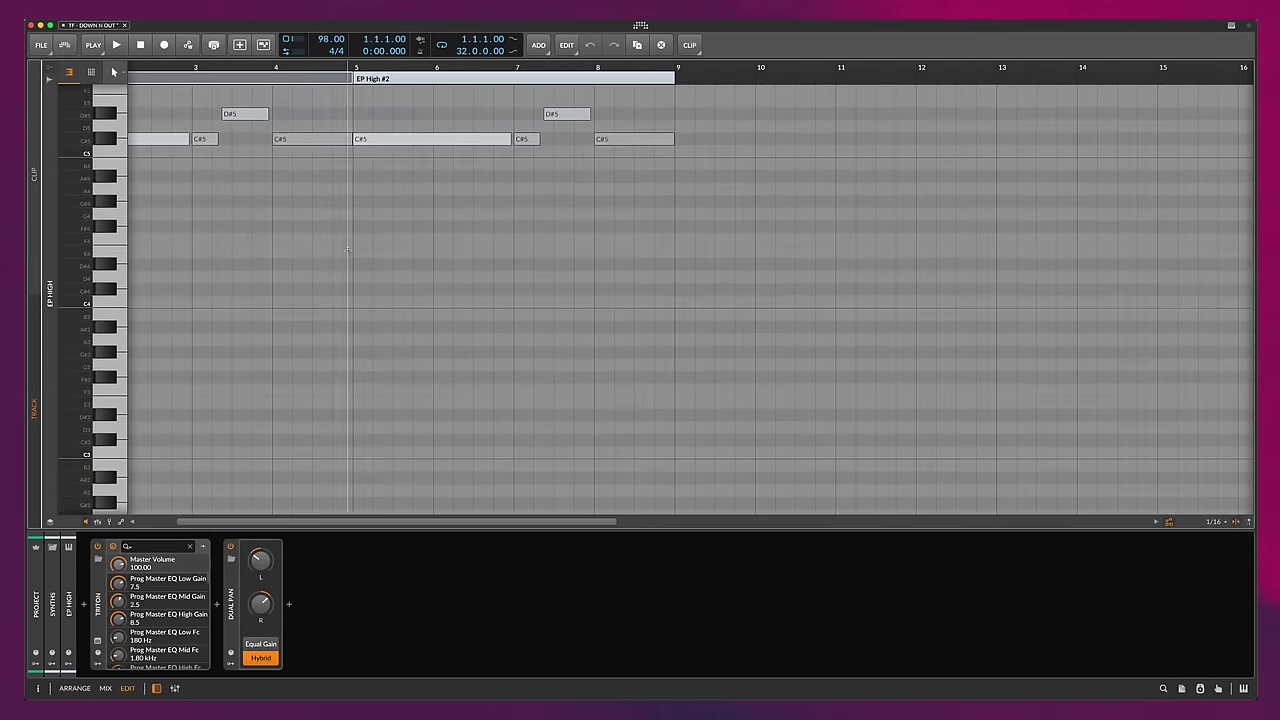
scroll(356, 255, up, 1)
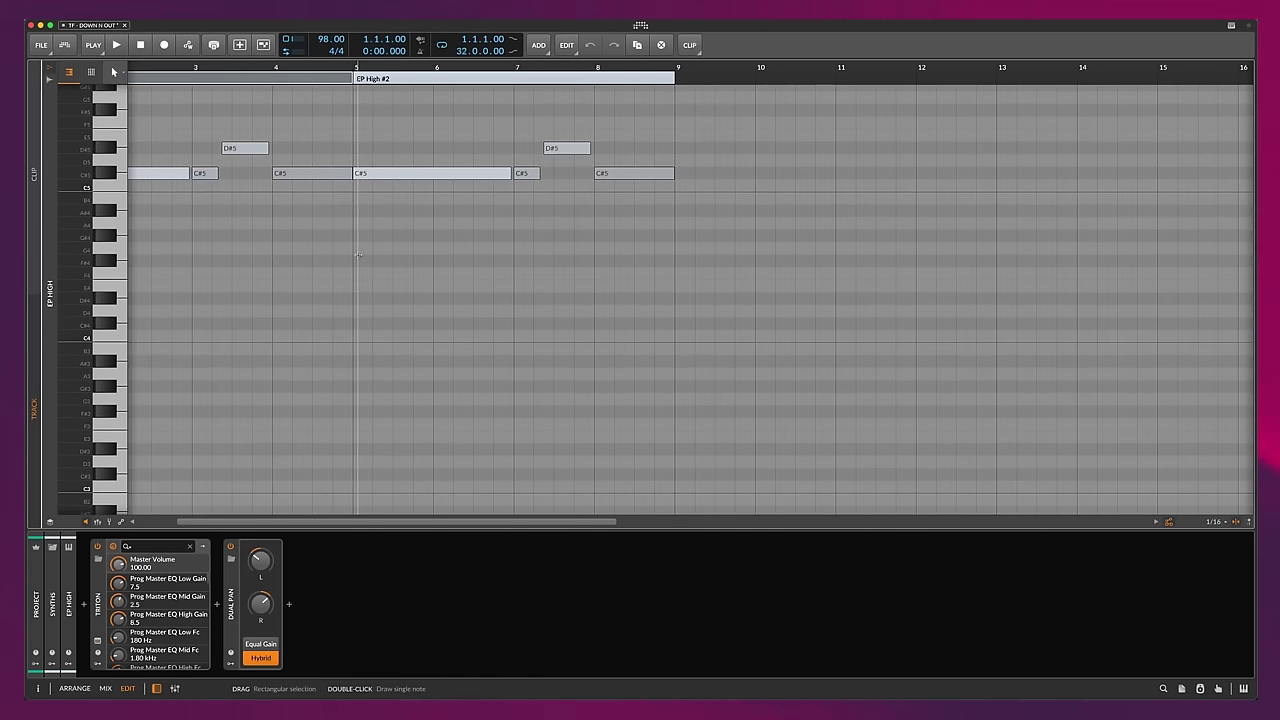
- Return to the arrangement and play the soloed EP High track from bar 1, then solo the EP track alongside it
key(alt+1)
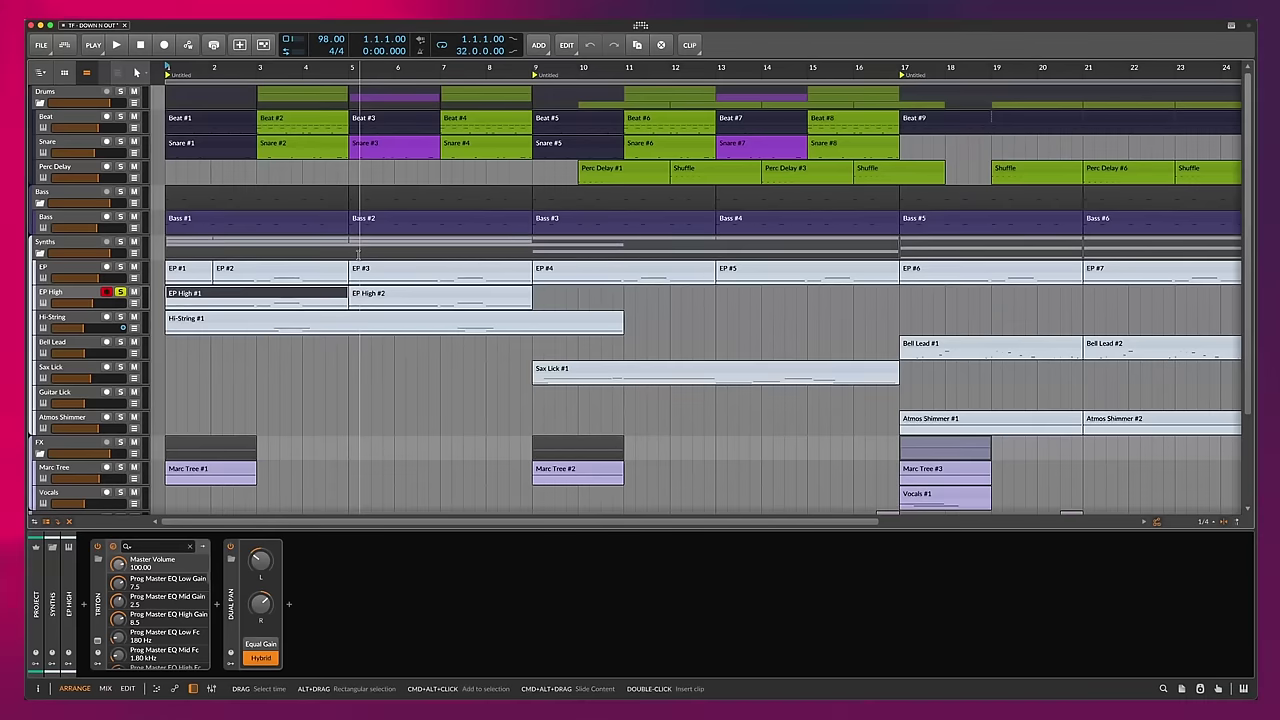
key(space)
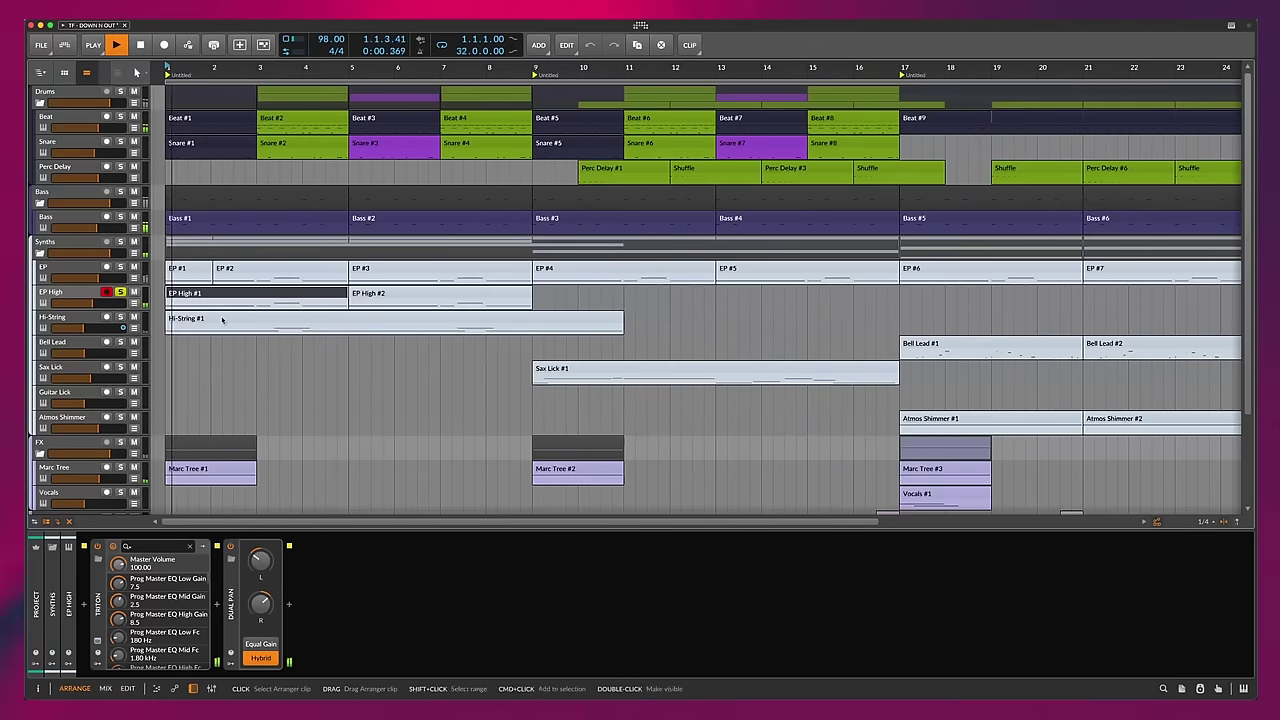
click(120, 267)
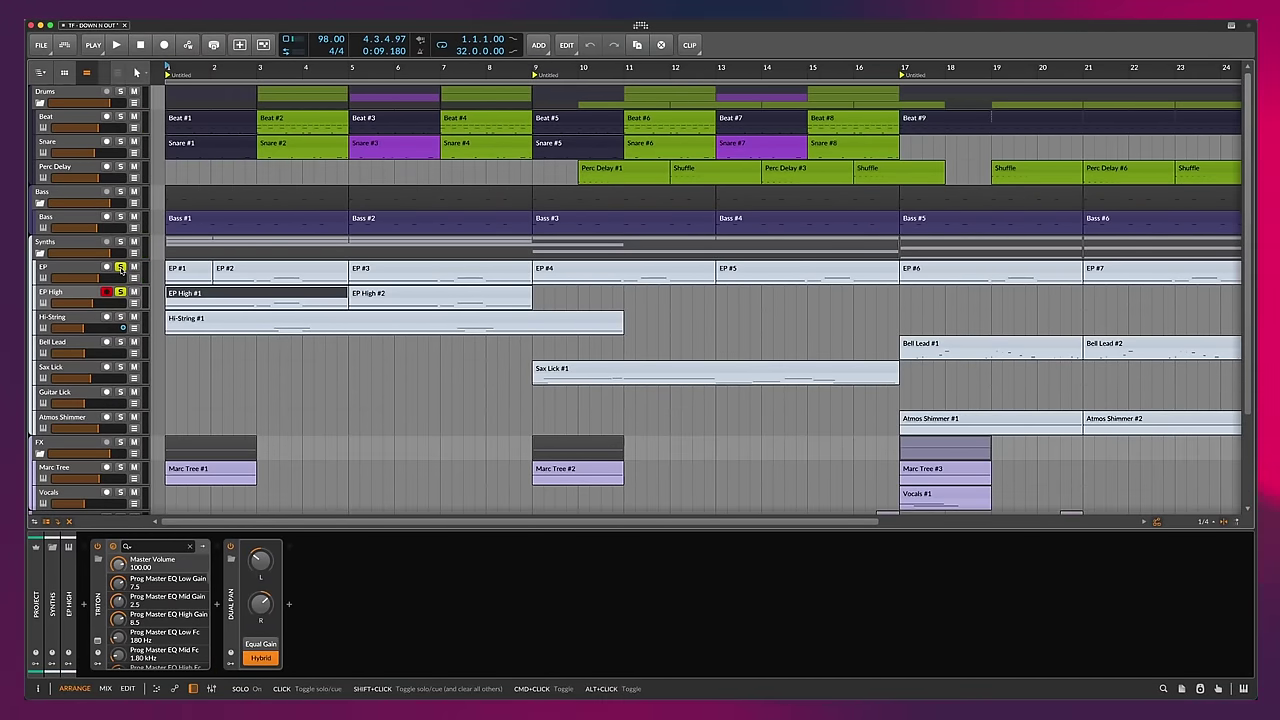
- Open the EP #2 clip and examine the EP track's device chain, selecting its Velocity Curve device
double_click(234, 269)
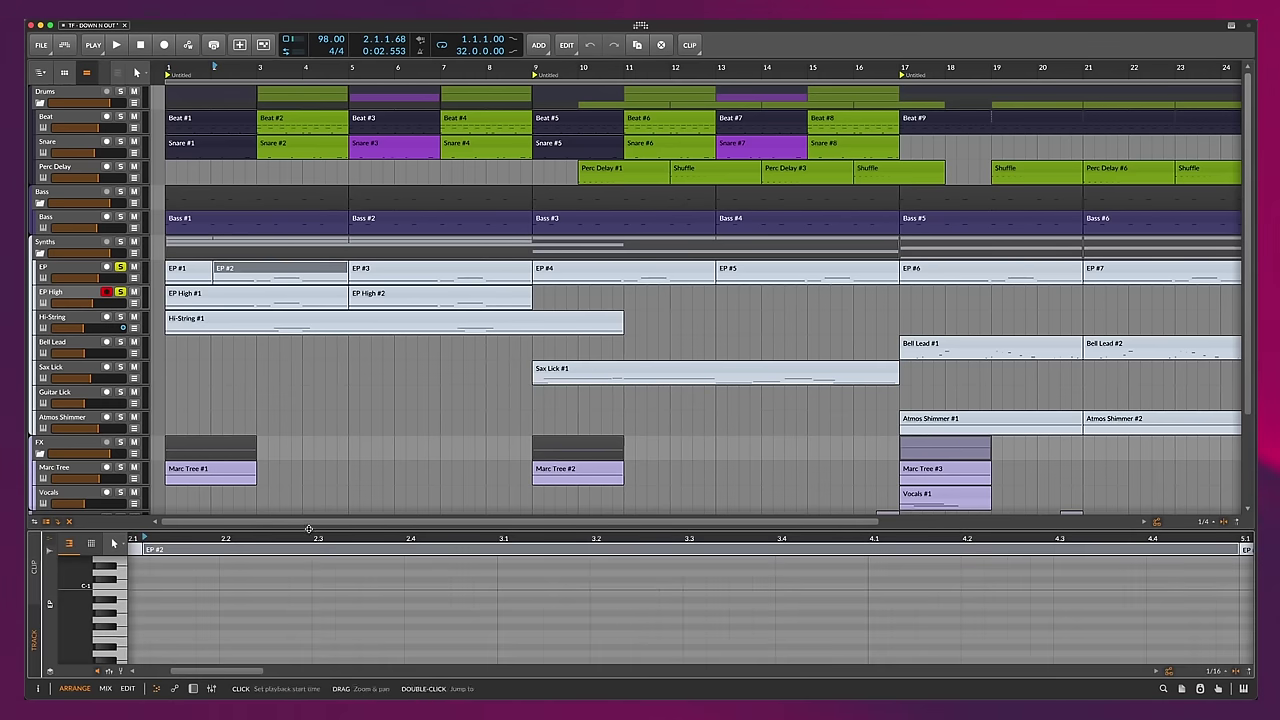
click(84, 267)
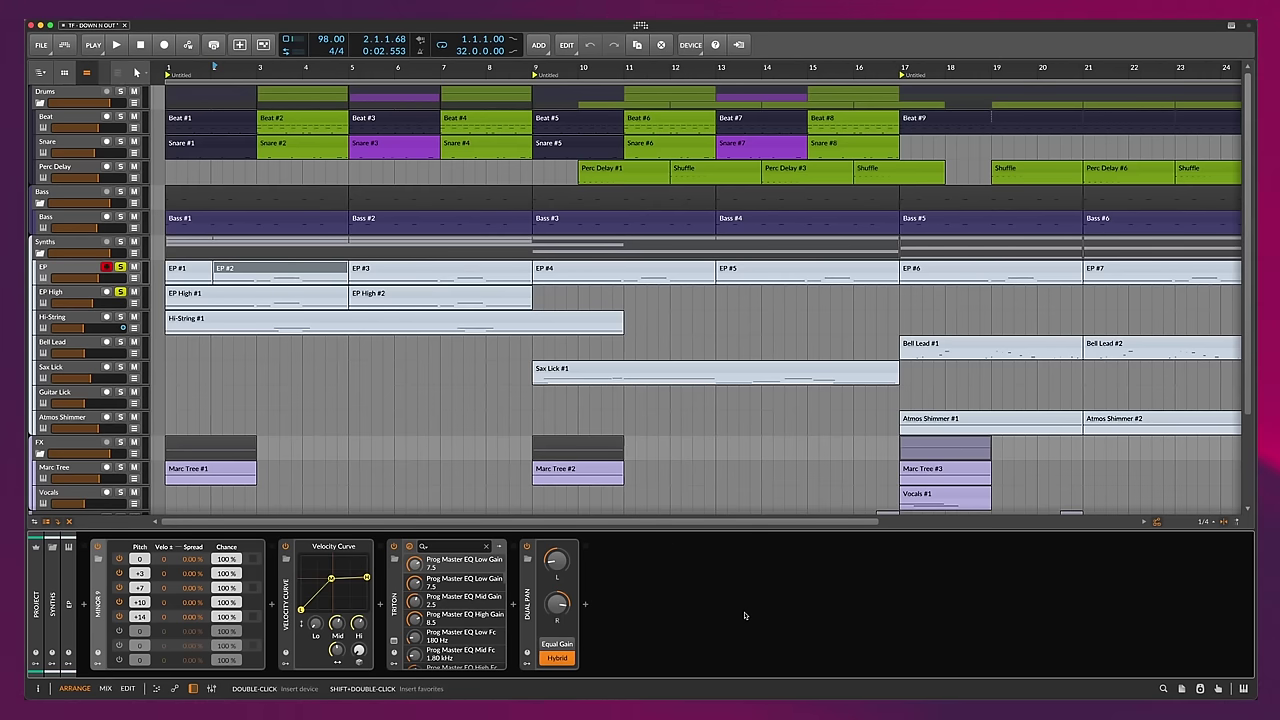
click(285, 595)
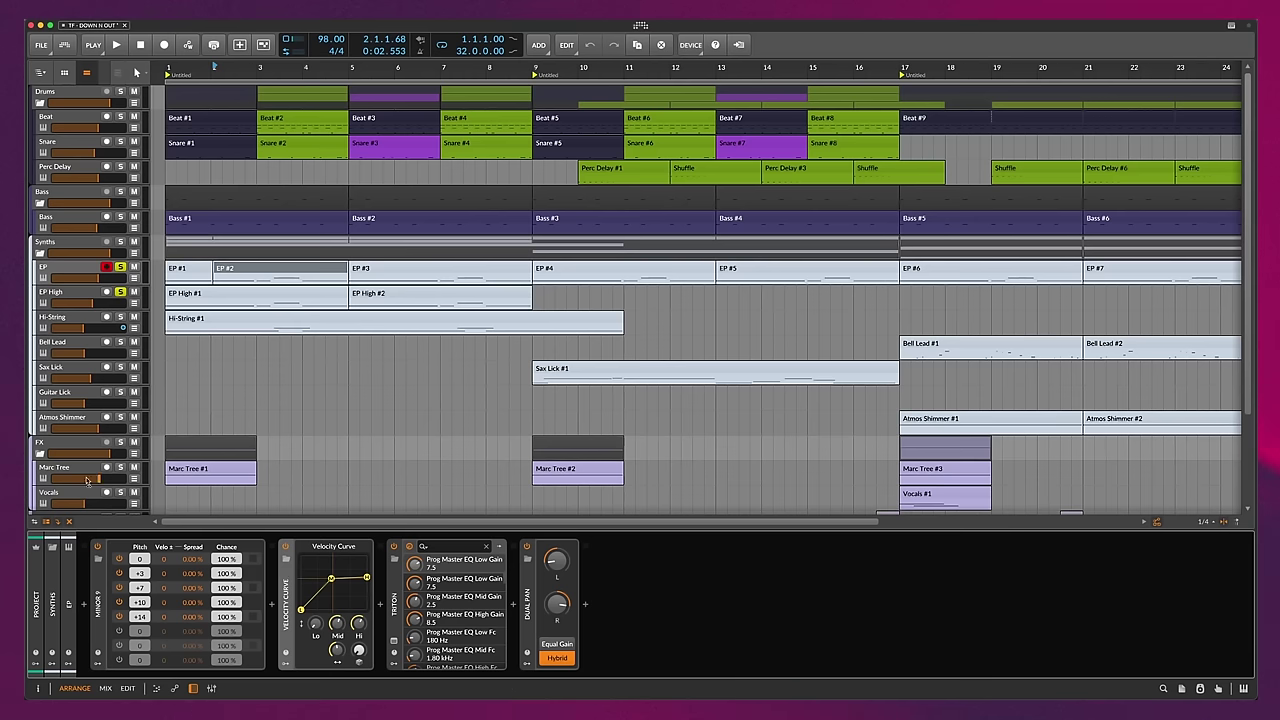
- Solo only the Hi-String track and inspect its TRITON plug-in, closing the plug-in window when done
click(121, 316)
click(98, 641)
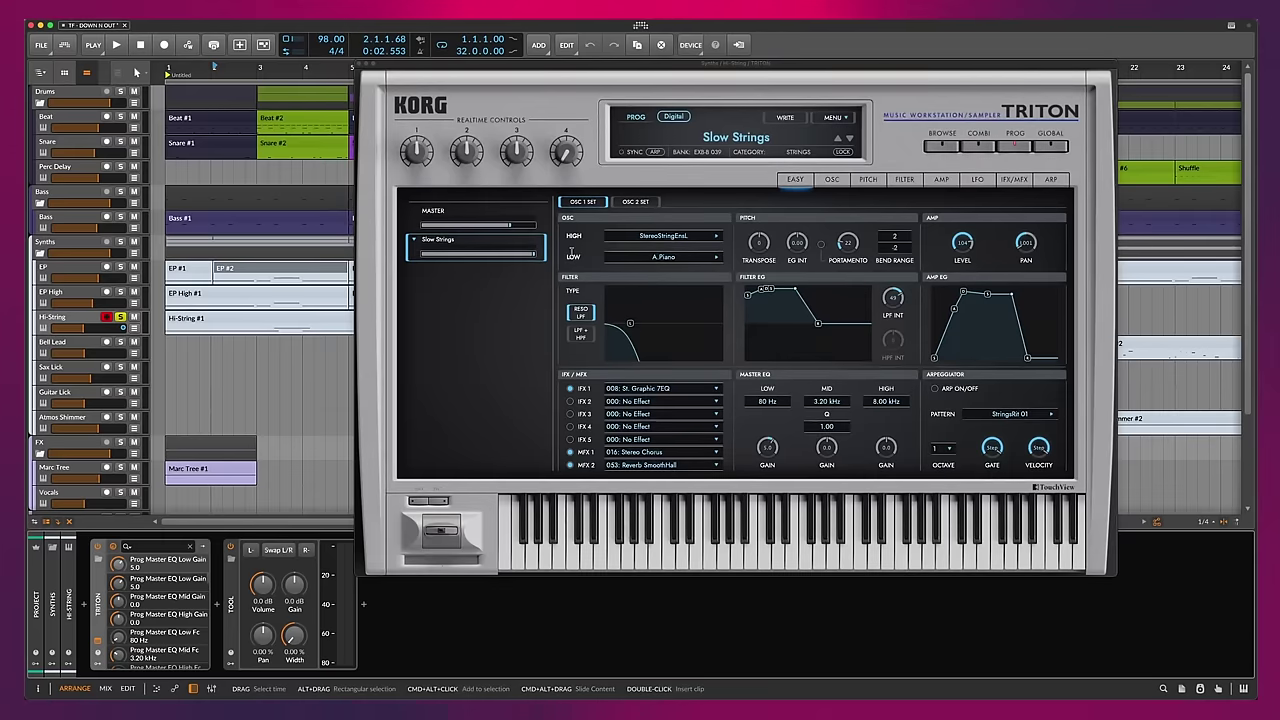
drag(776, 62, 745, 85)
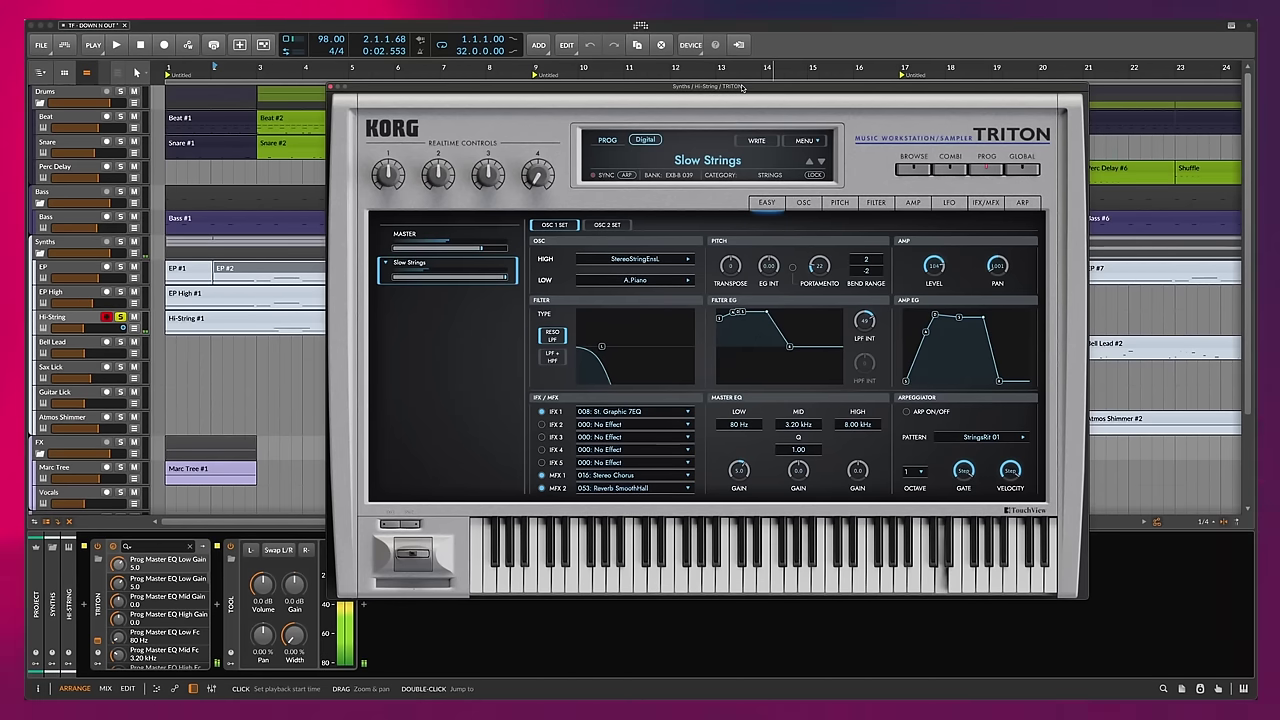
click(331, 87)
- Open the Hi-String #1 clip in the note editor and examine its notes and velocities
double_click(228, 318)
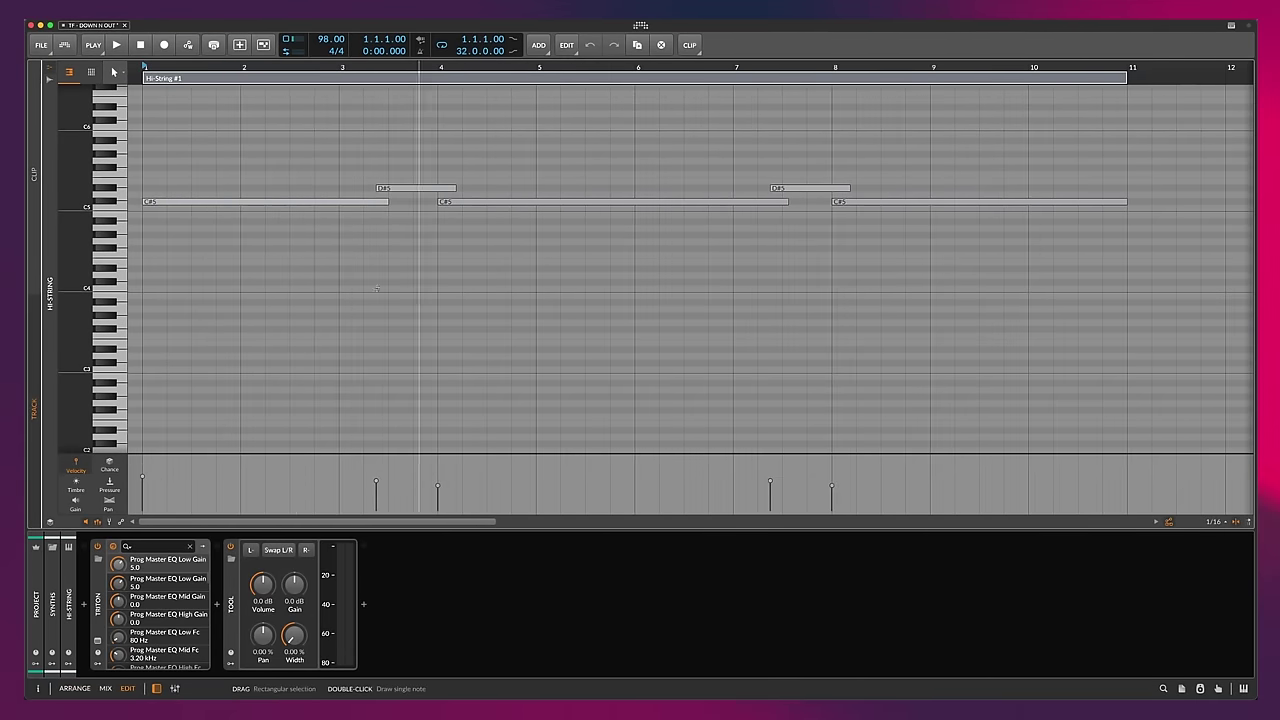
drag(73, 224, 79, 222)
drag(155, 67, 158, 86)
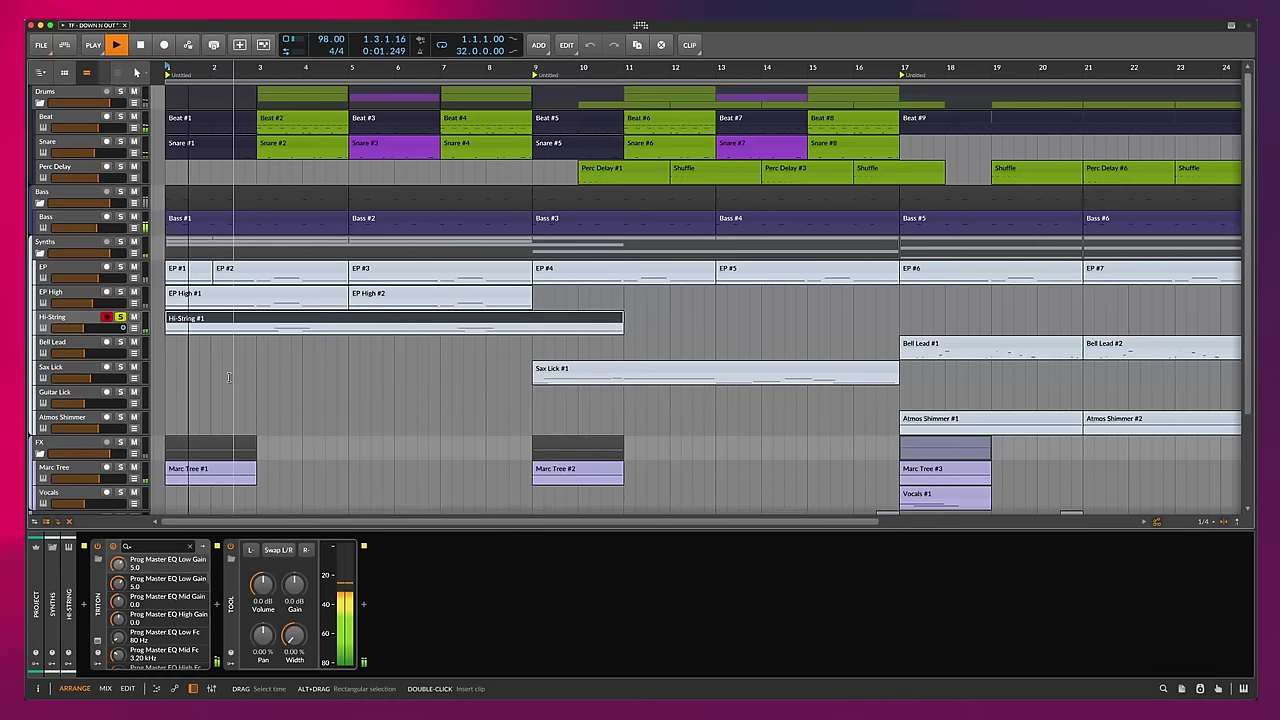
- Audition Hi-String from bar 1, add the EP and EP High tracks to the solo, and check Hi-String's automation lane
click(134, 330)
click(134, 330)
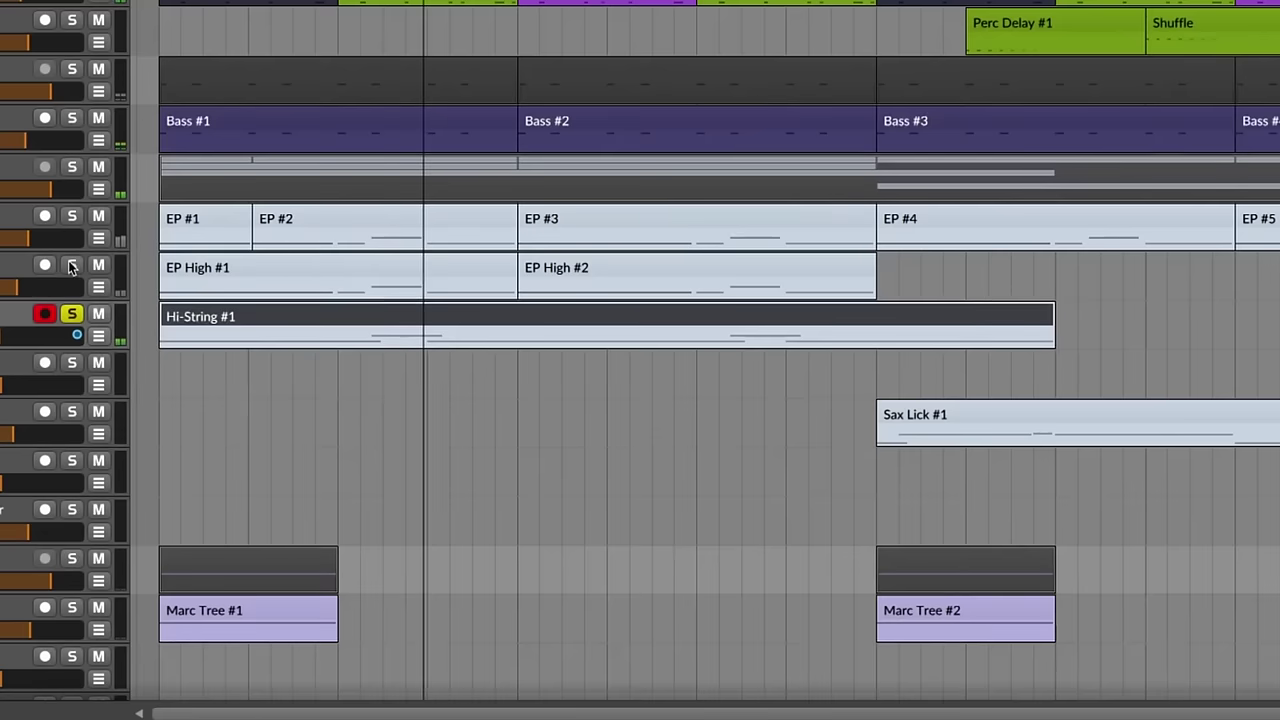
click(70, 267)
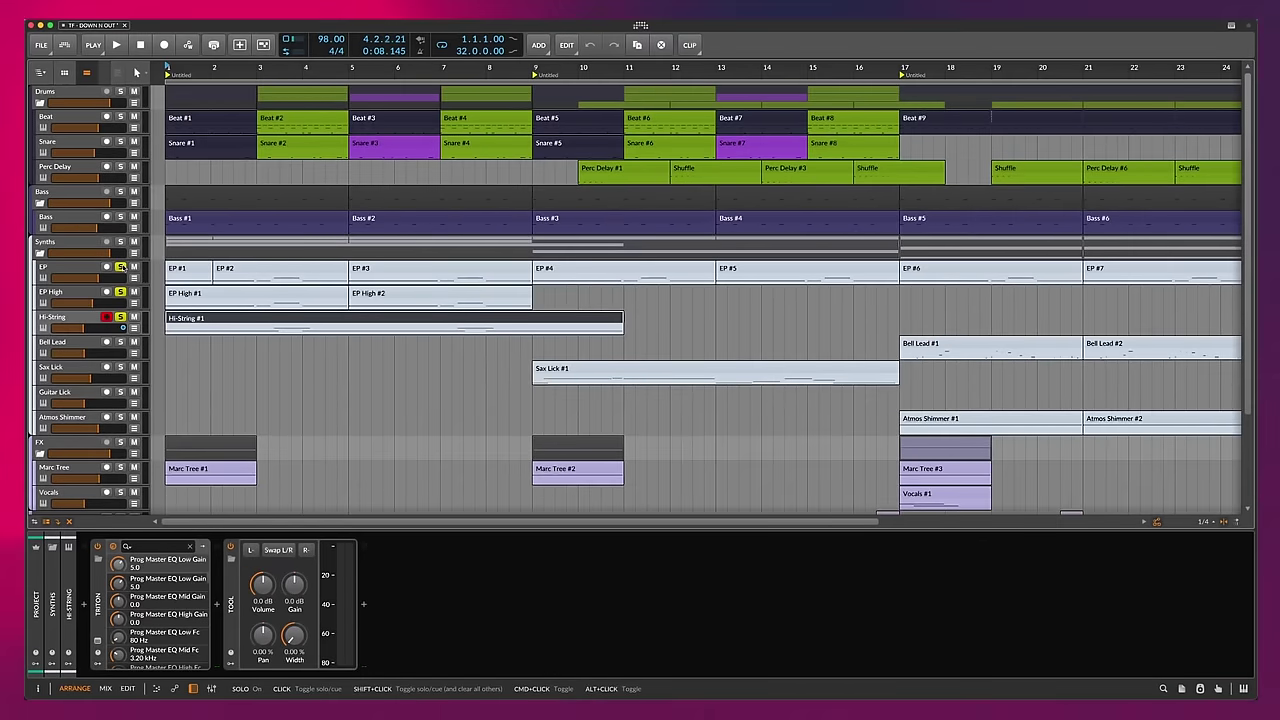
key(space)
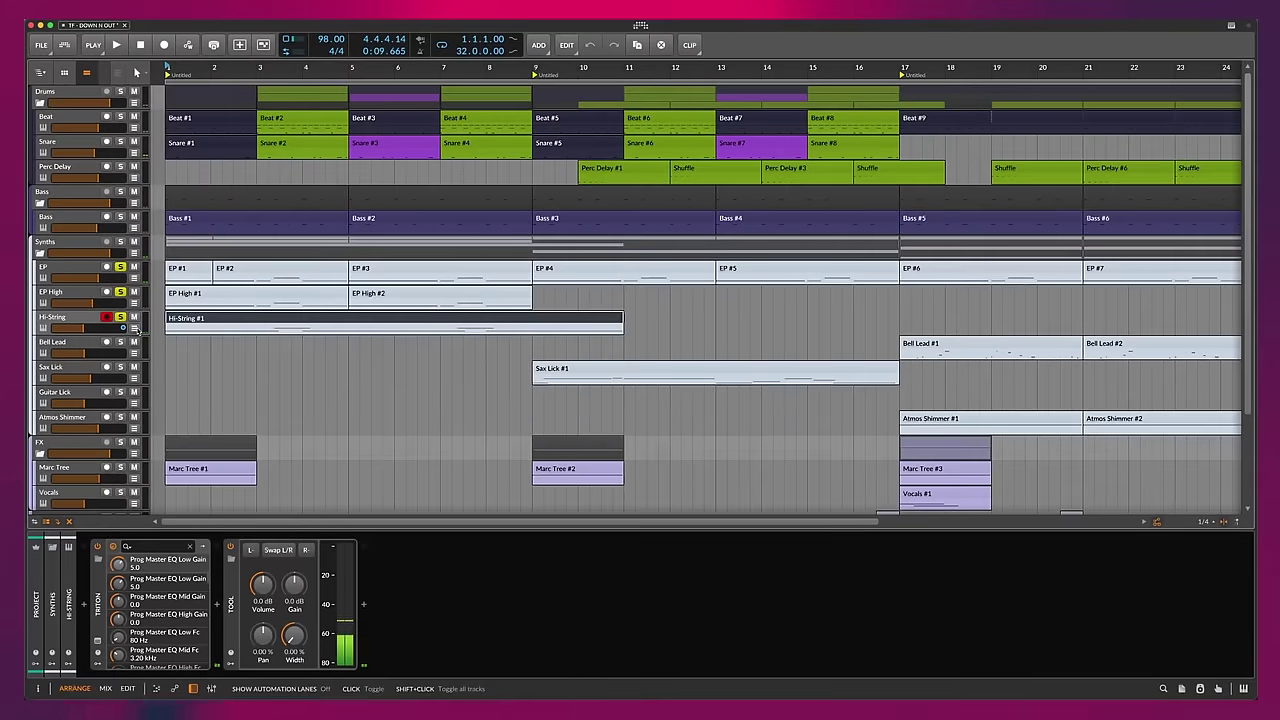
click(134, 328)
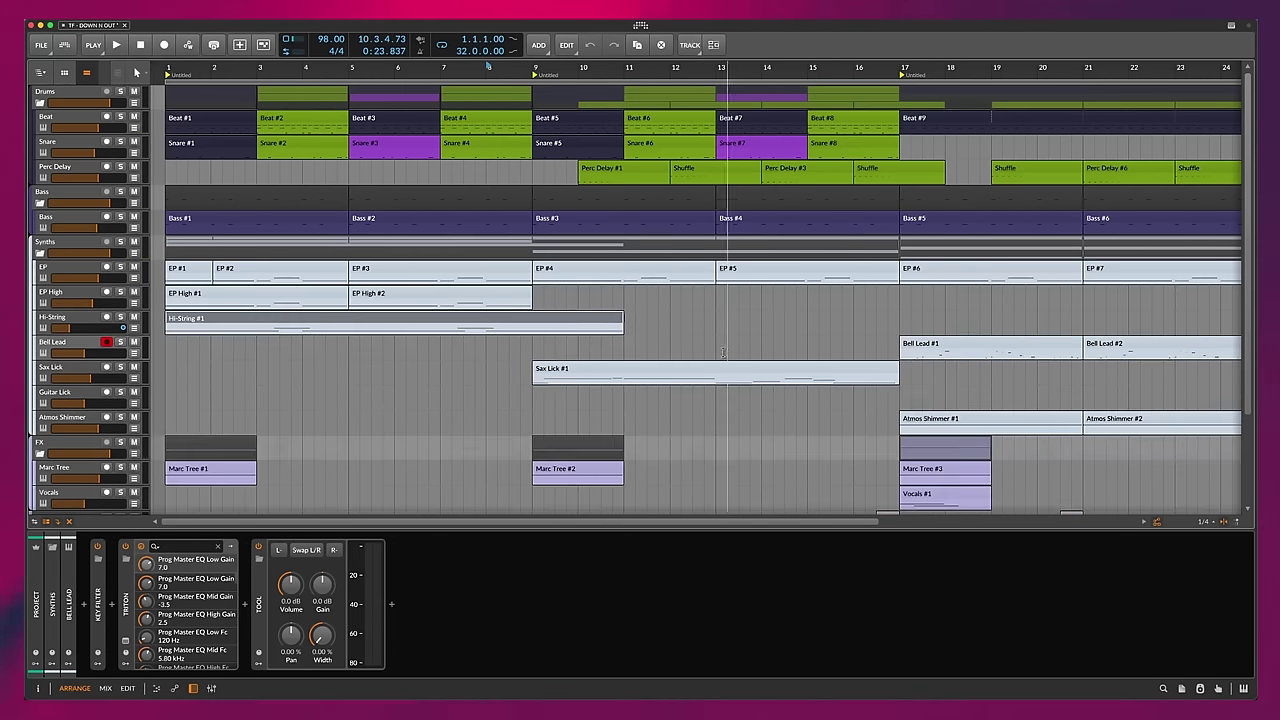
- Inspect the Bell Lead track's TRITON plug-in, closing its window when done
key(minus)
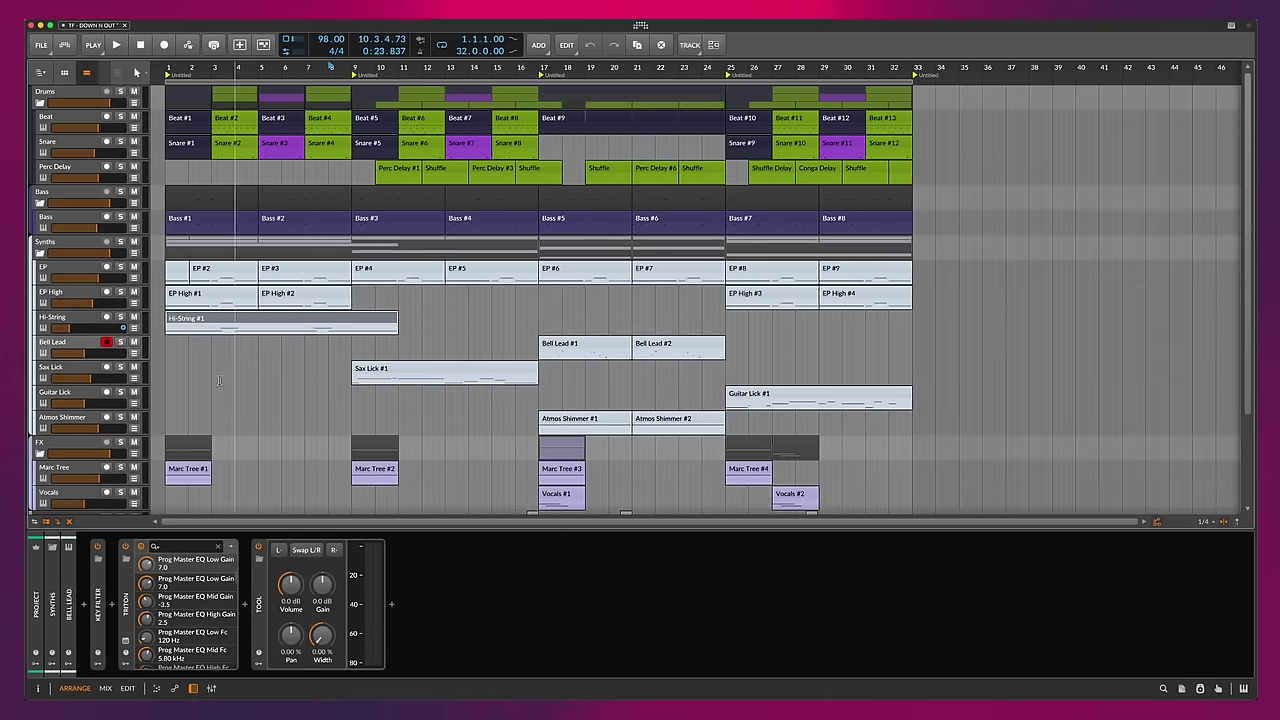
click(152, 641)
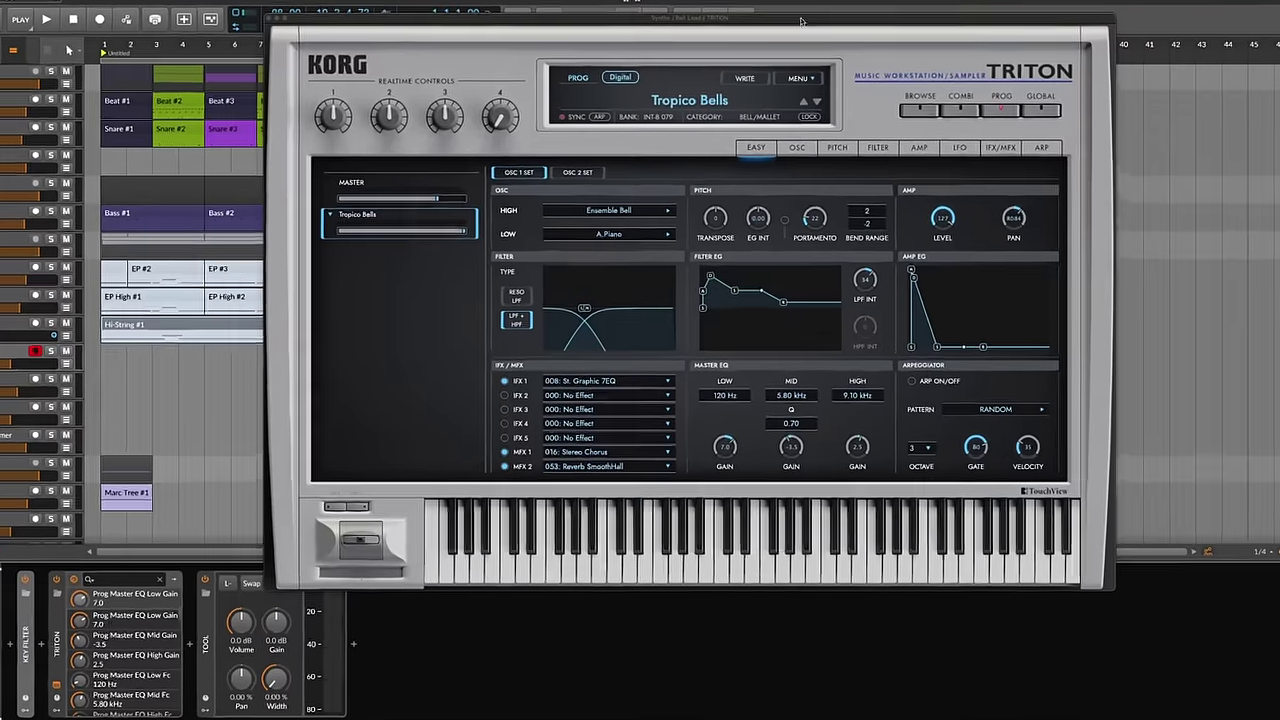
drag(795, 43, 793, 67)
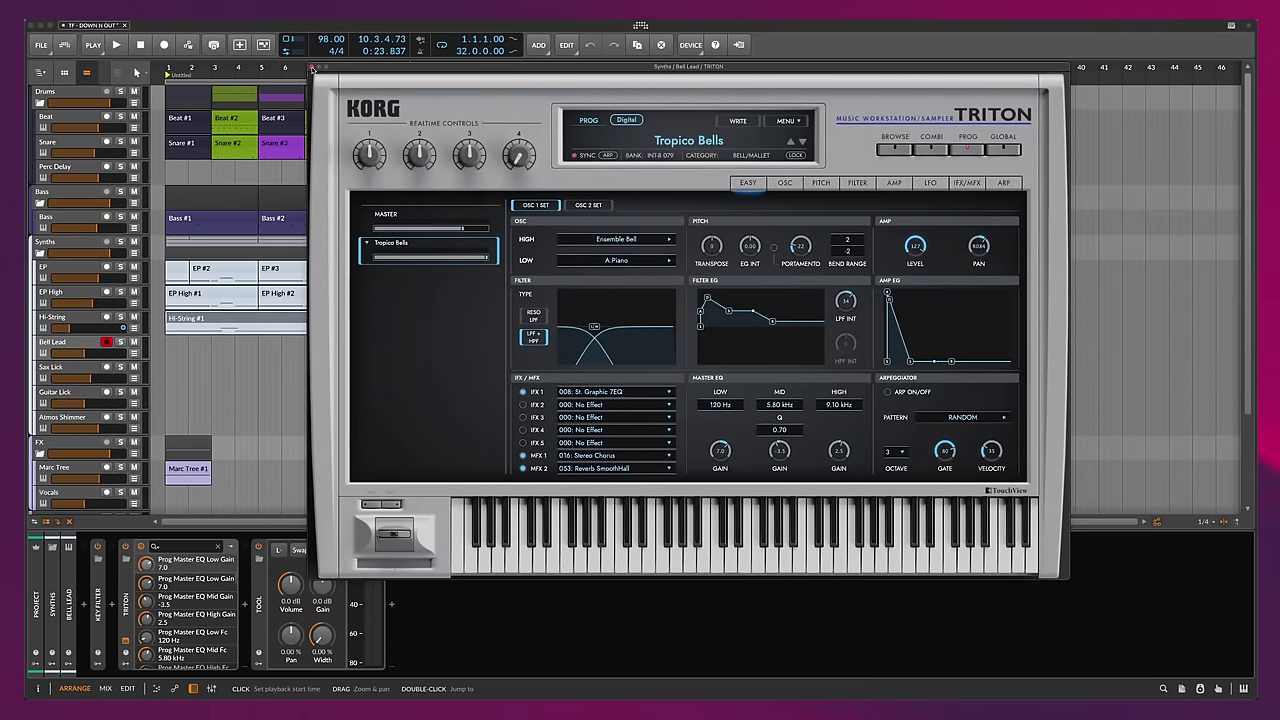
click(312, 69)
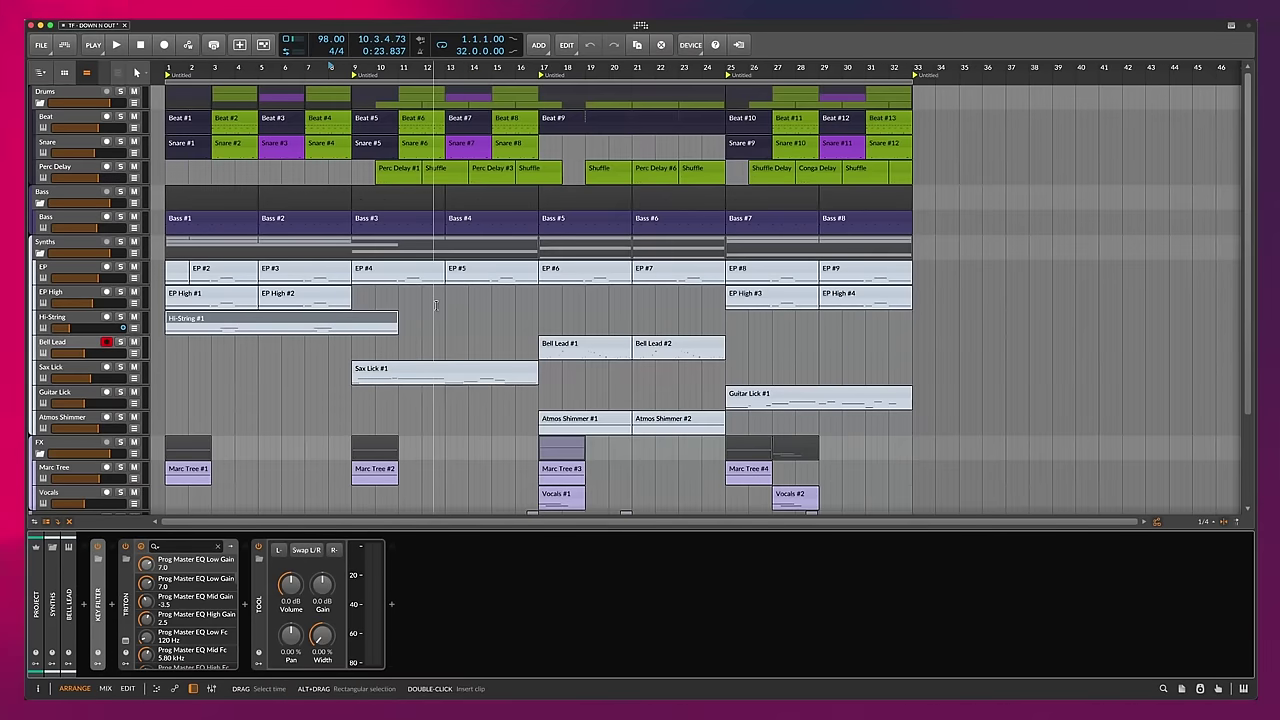
- Set the playback start to bar 17 and examine the Bell Lead #1 clip's notes in the note editor
click(540, 69)
click(84, 343)
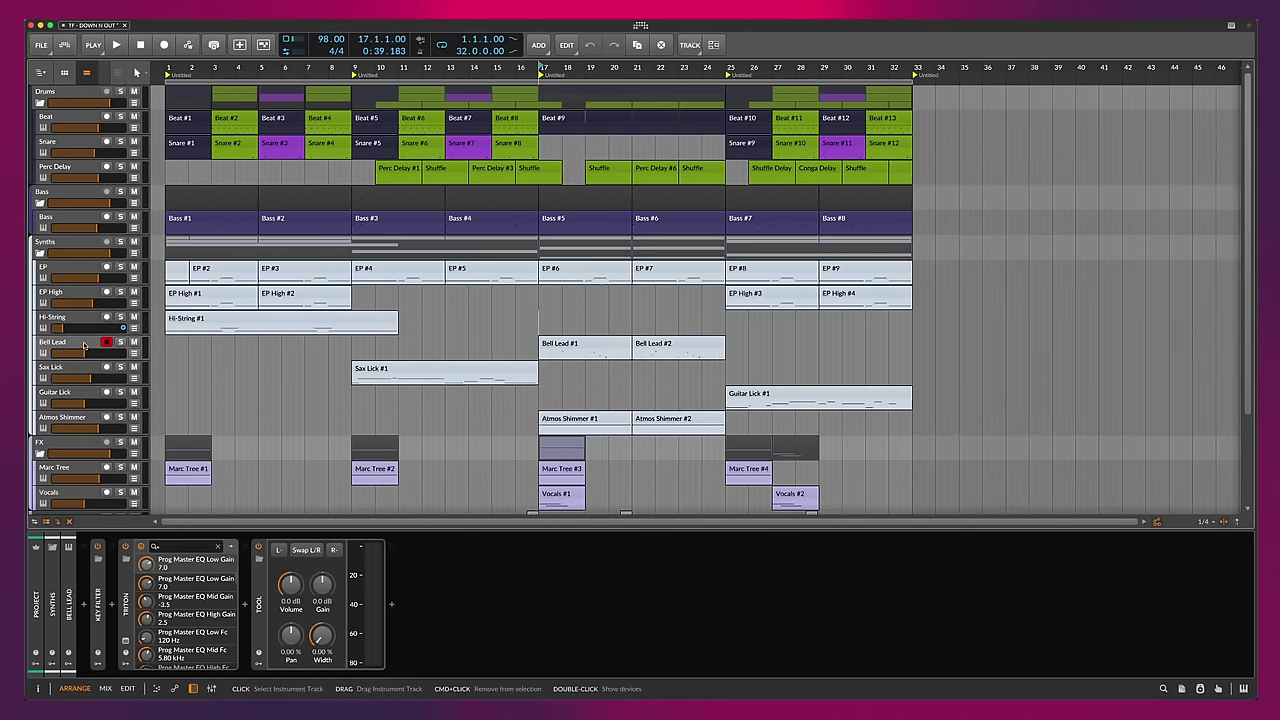
double_click(570, 345)
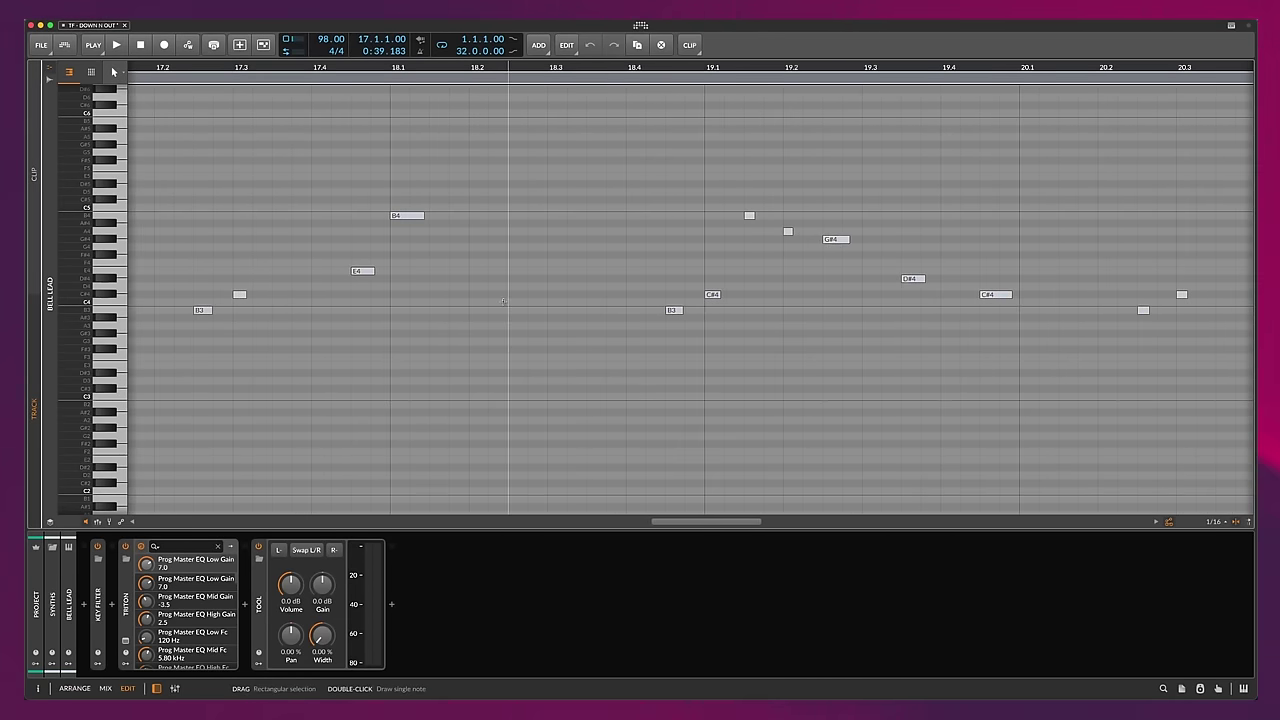
key(alt+1)
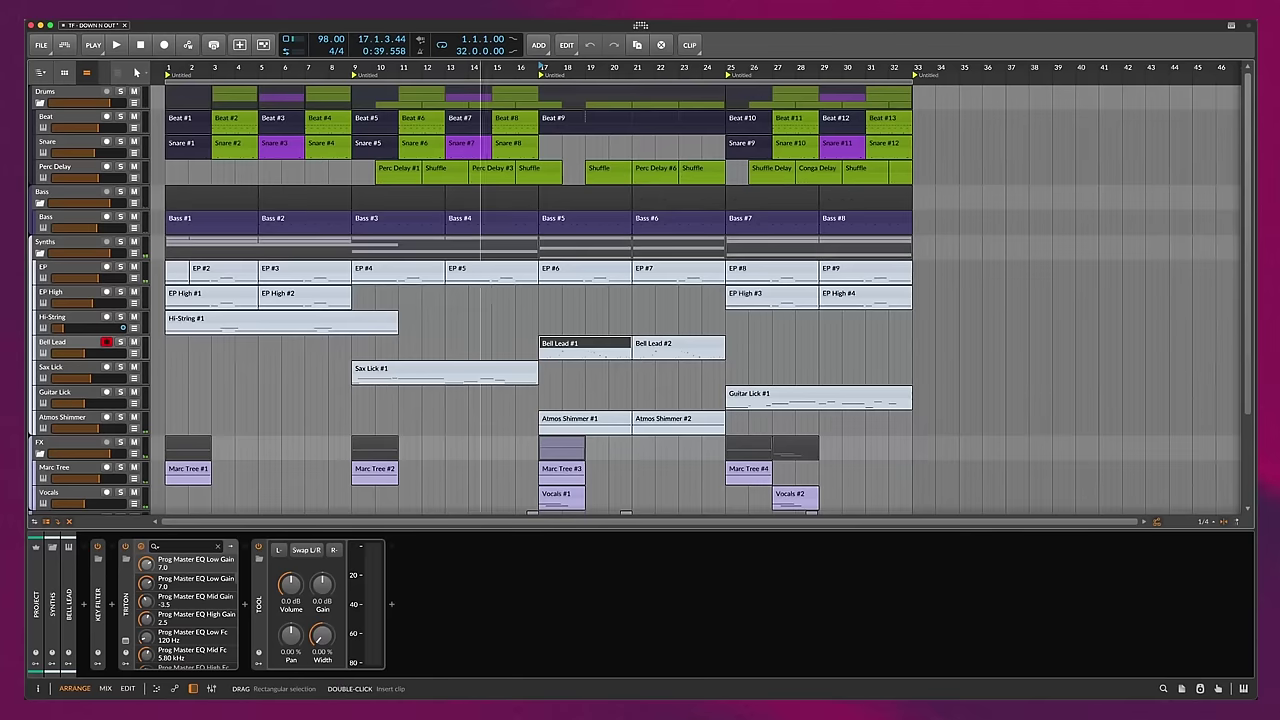
- Play the Bell Lead part from bar 17 while following the Bell Lead #1 notes in the note editor
double_click(567, 344)
key(space)
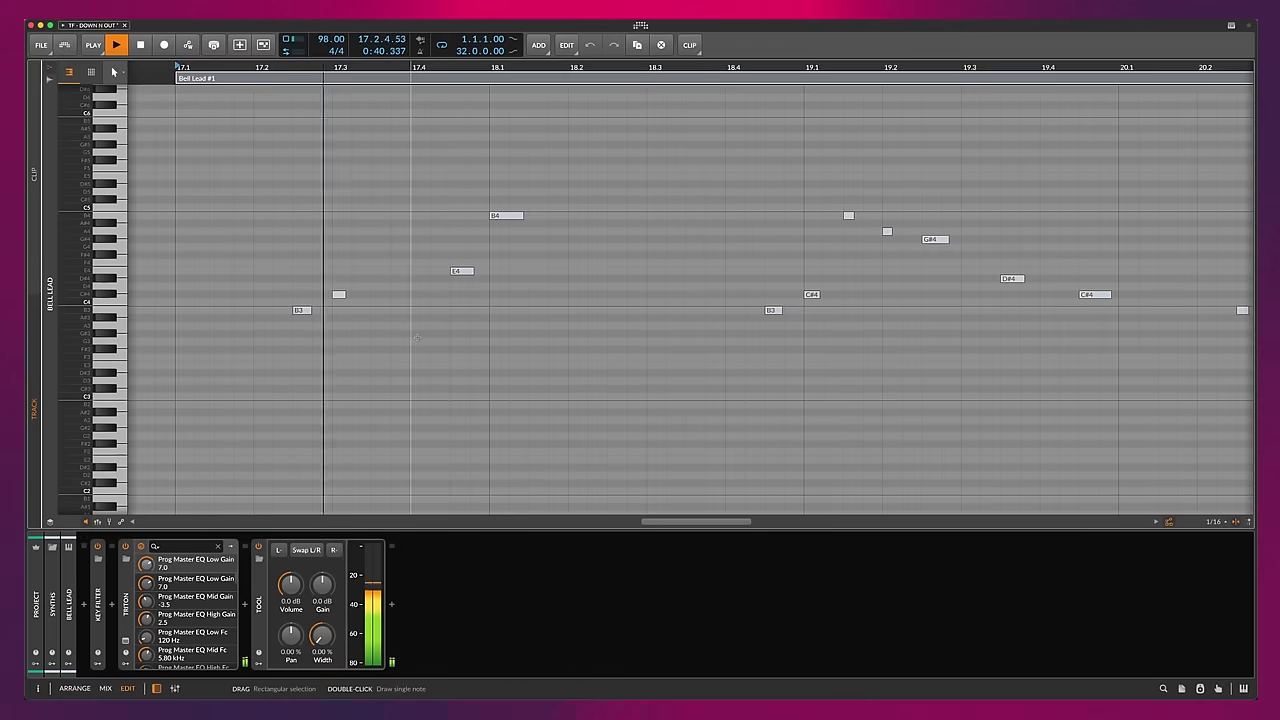
click(426, 271)
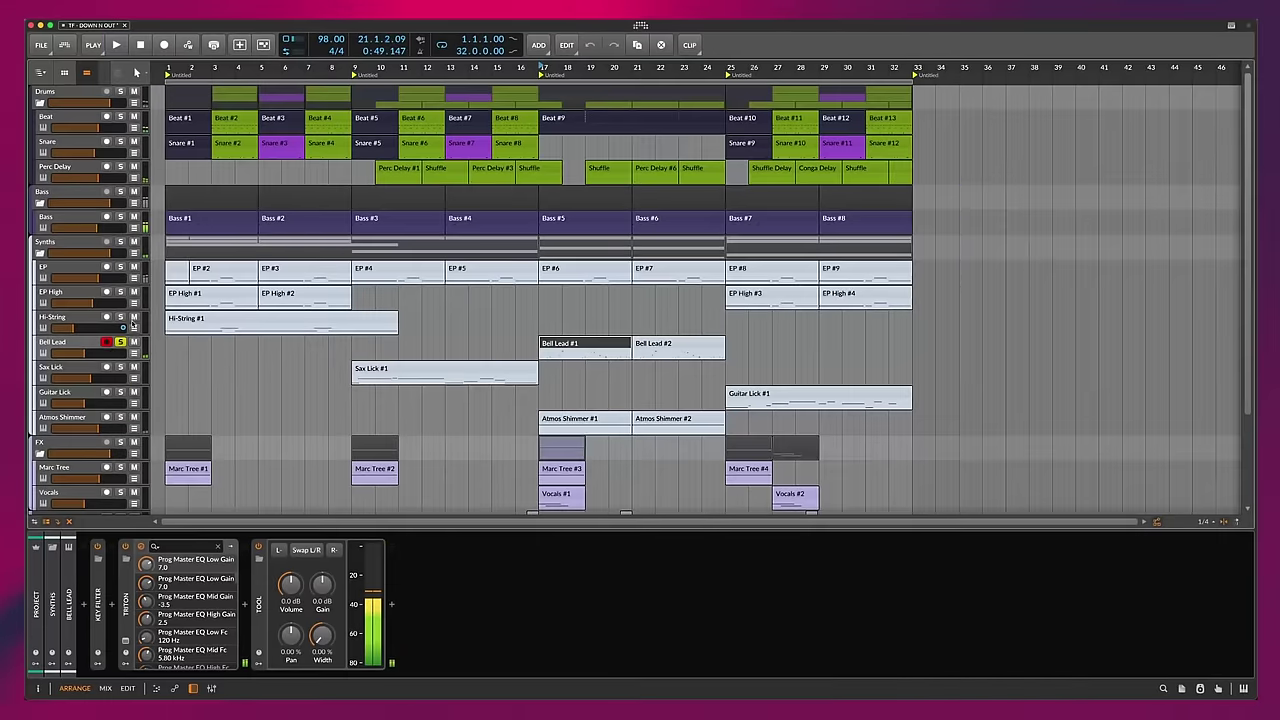
- Turn off solo on the Bell Lead track and play the full mix from bar 17, returning the playback start there
click(122, 342)
key(space)
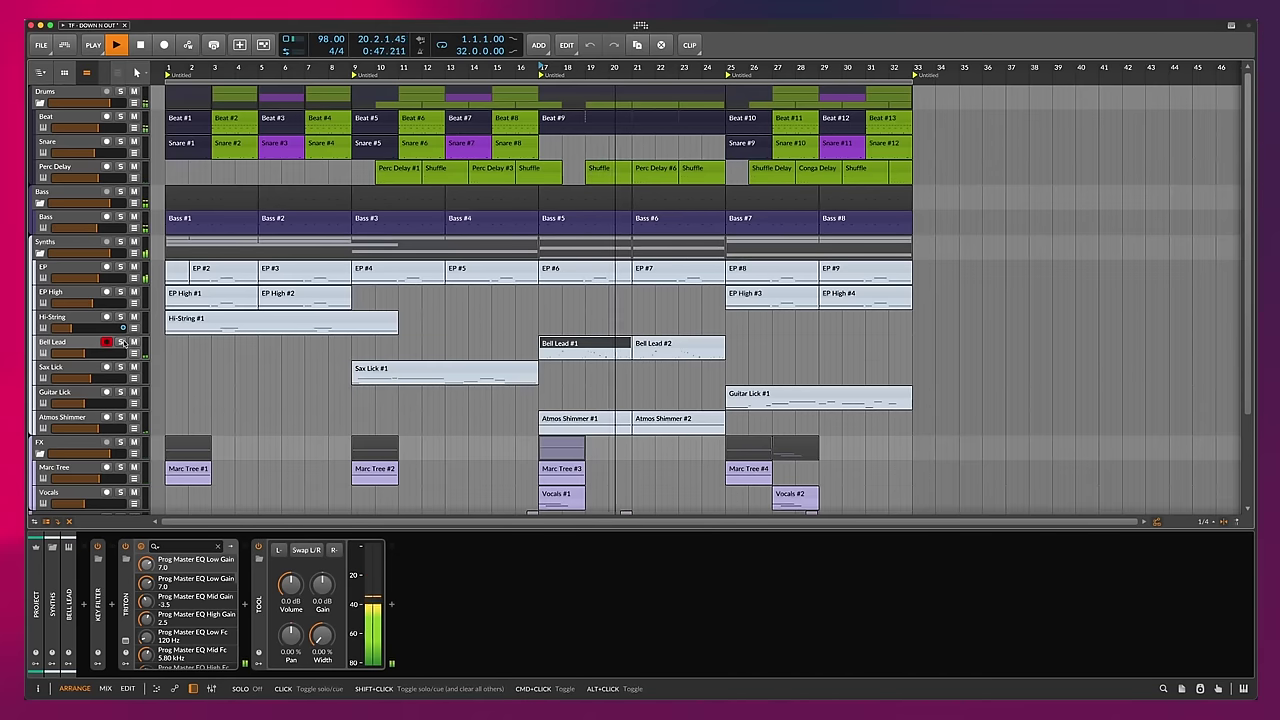
key(space)
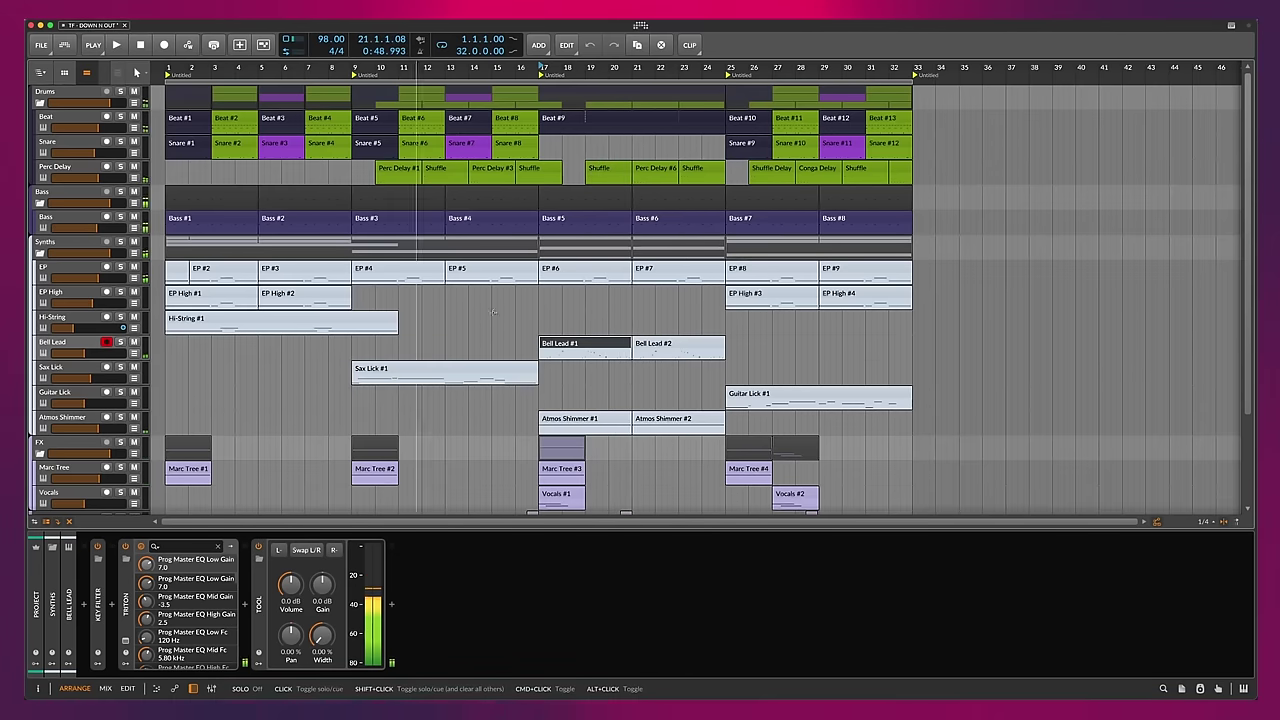
click(539, 303)
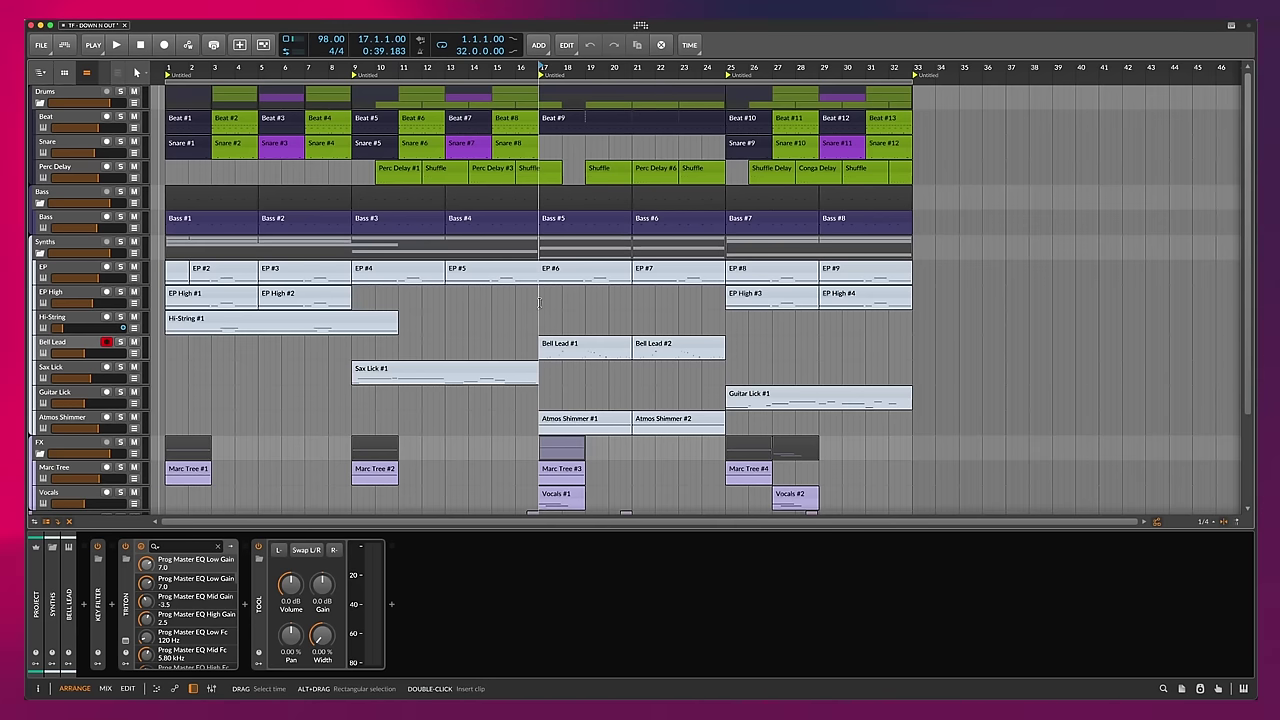
- Inspect the Sax Lick track's TRITON plug-in, close it, and open the Sax Lick #1 clip in the note editor
click(55, 367)
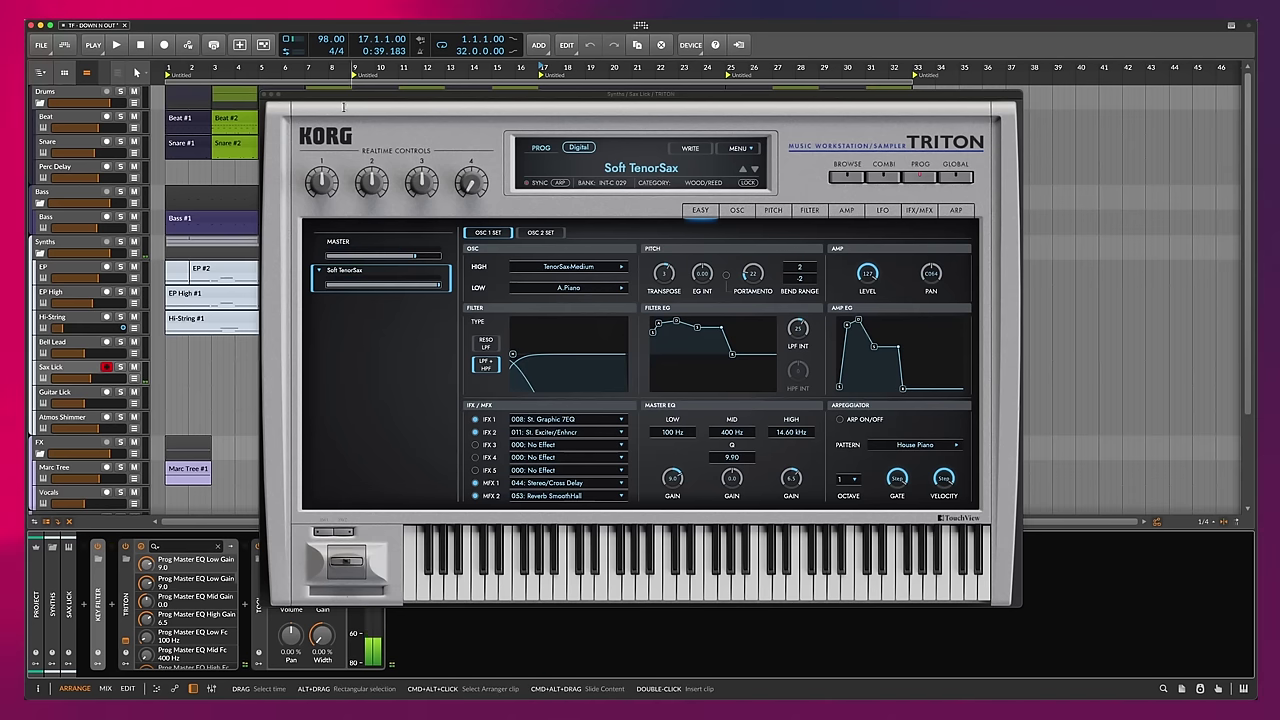
click(265, 95)
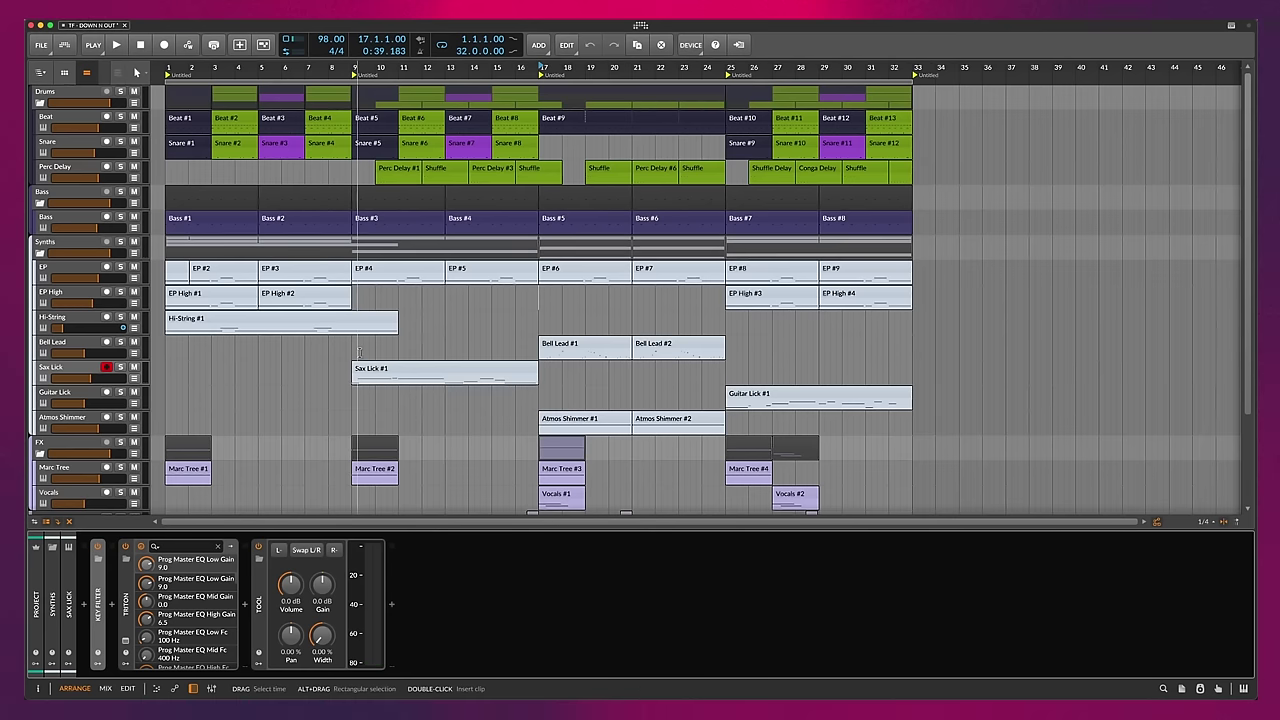
click(368, 371)
double_click(375, 370)
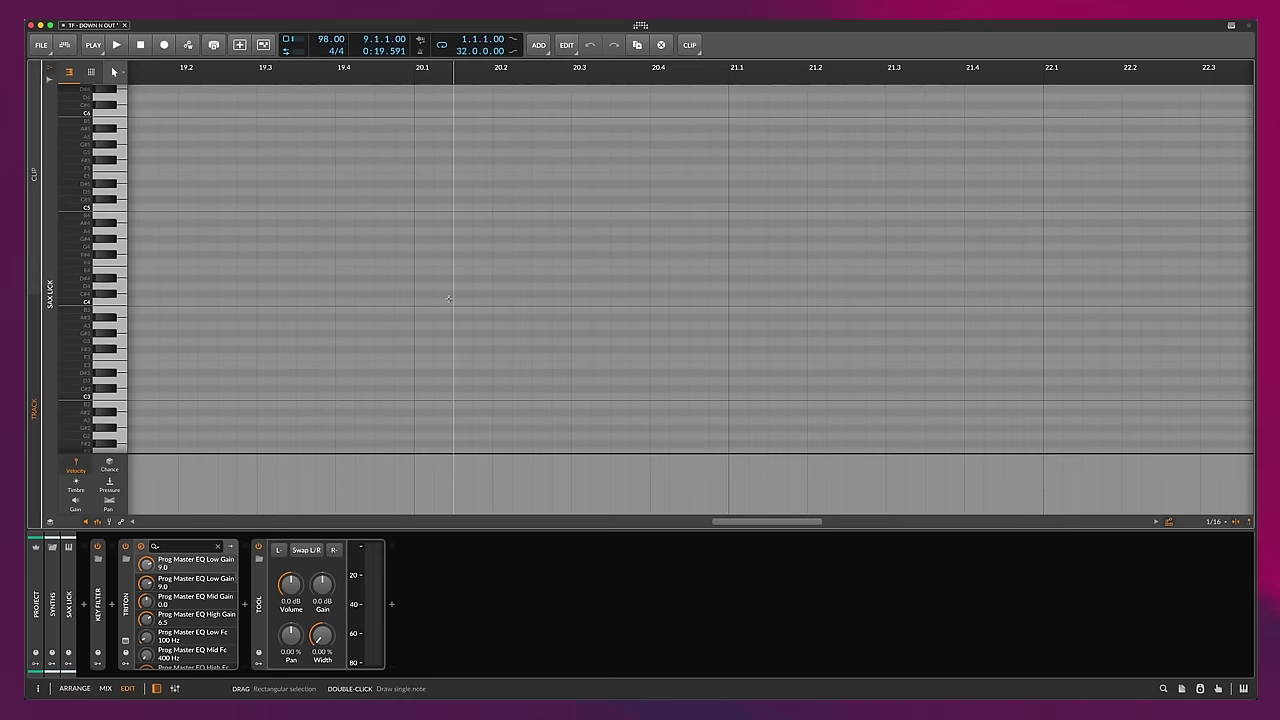
- Play the Sax Lick part from bar 9, first soloed while following its notes and again unsoloed in the full mix
click(75, 688)
key(space)
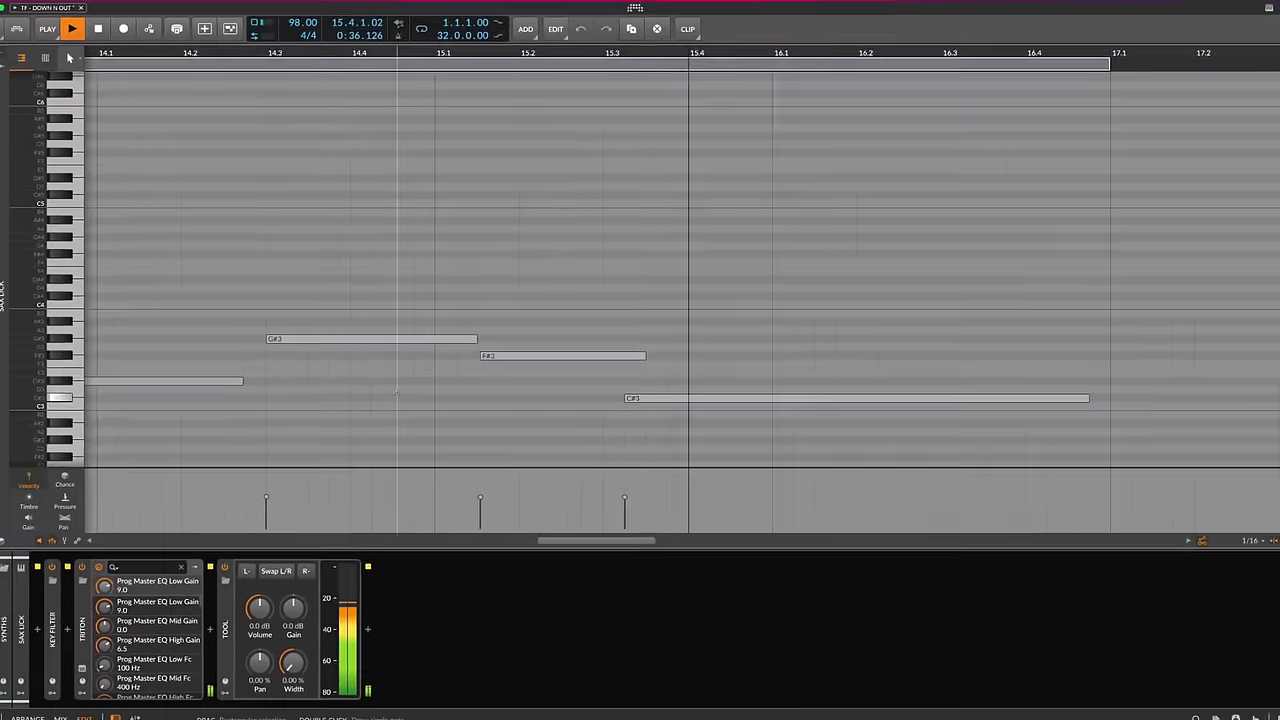
key(Tab)
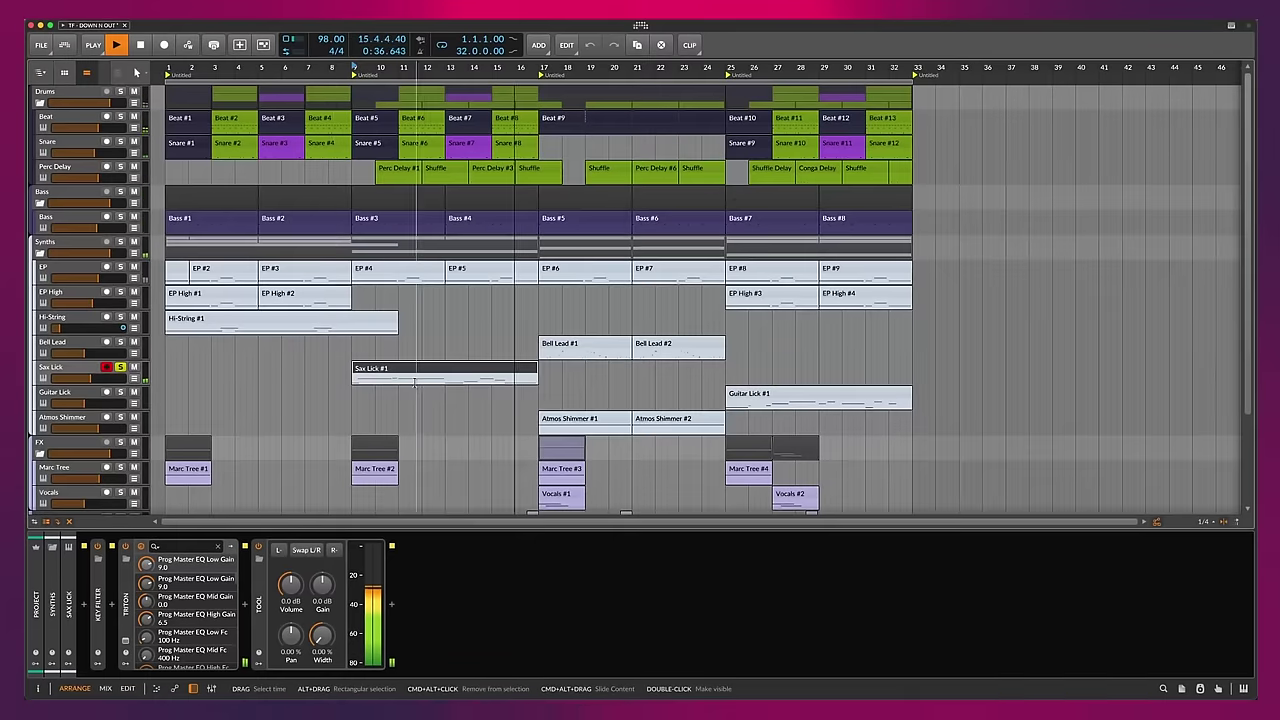
click(120, 368)
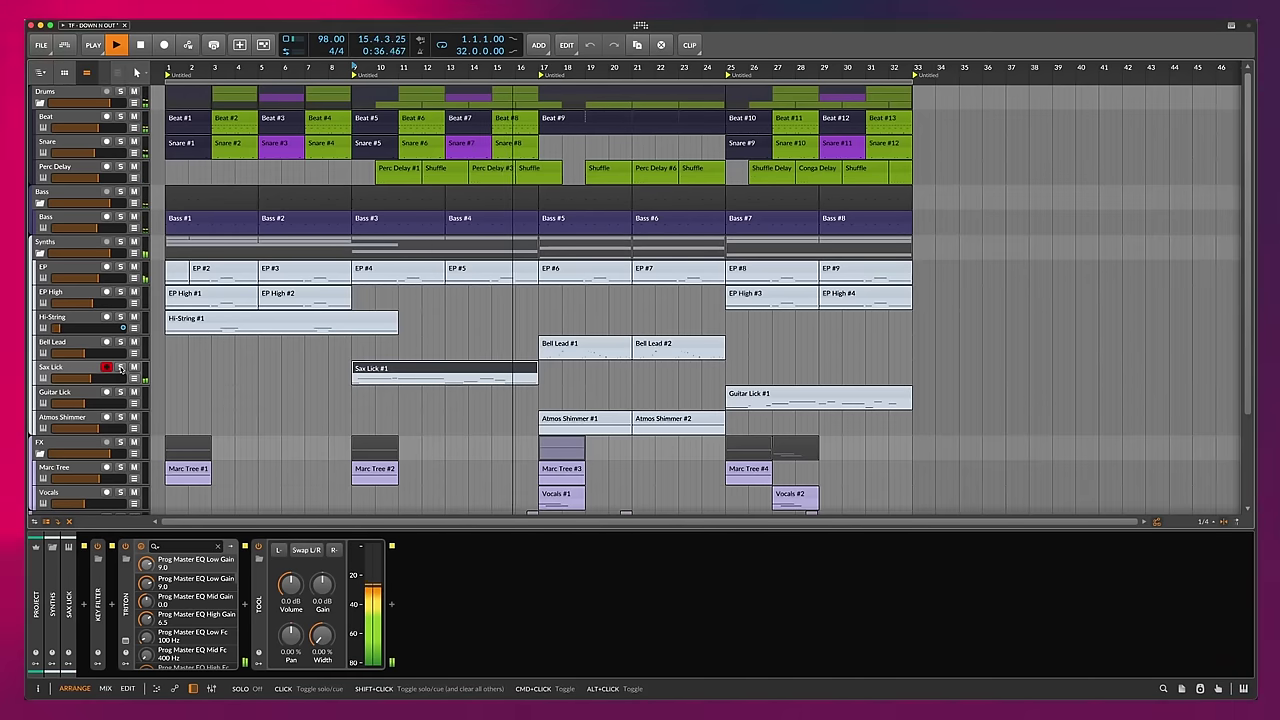
key(space)
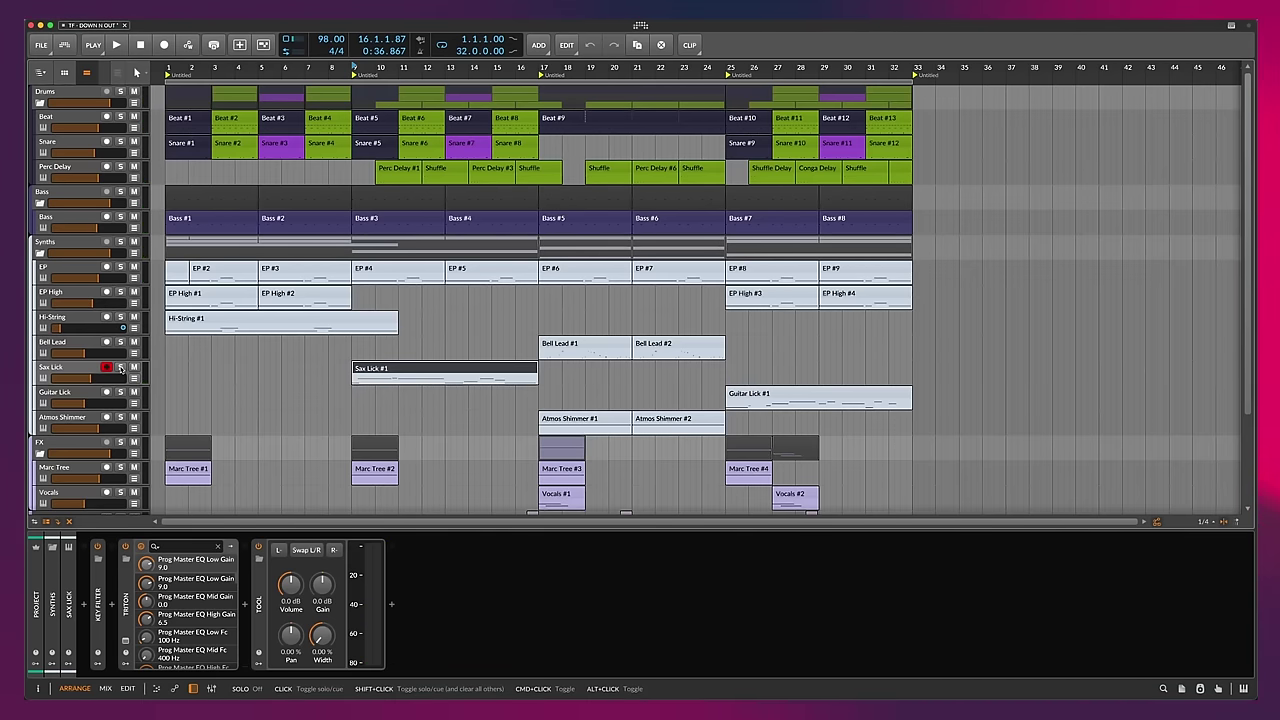
- Inspect the Guitar Lick track's TRITON plug-in, close it, and select the Guitar Lick #1 clip with the playback start at bar 25
click(79, 393)
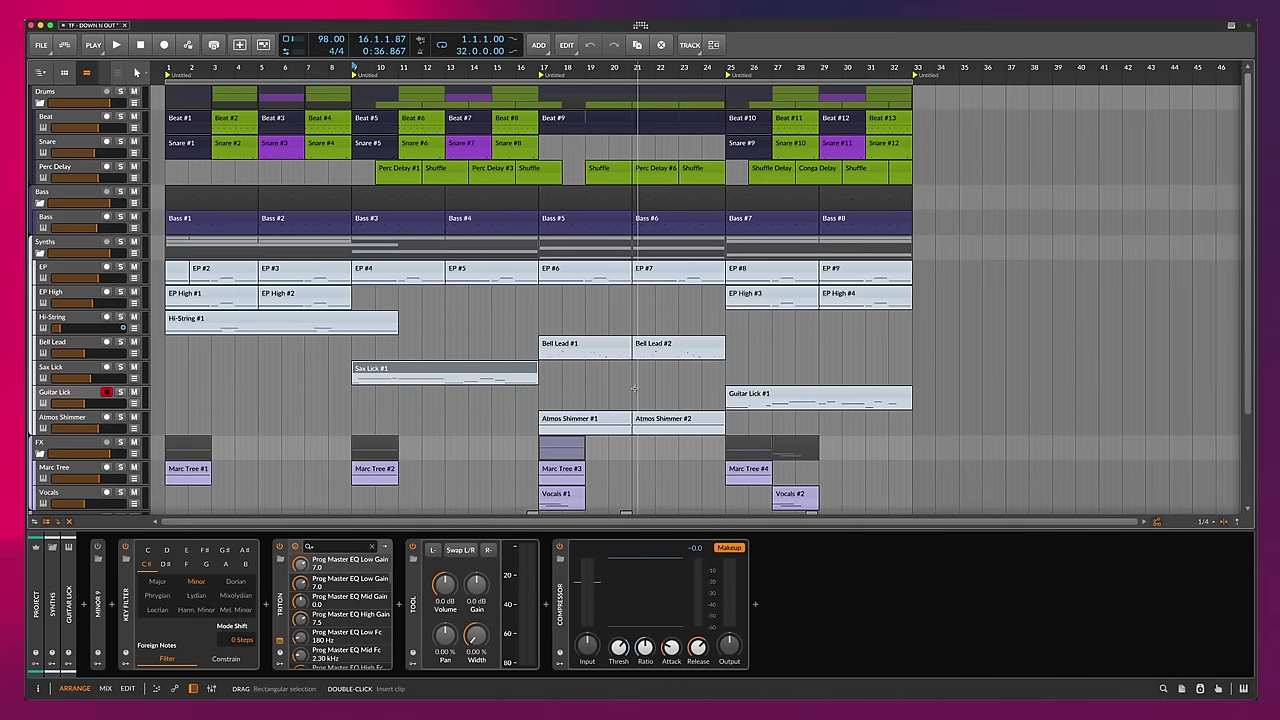
key(super+alt+p)
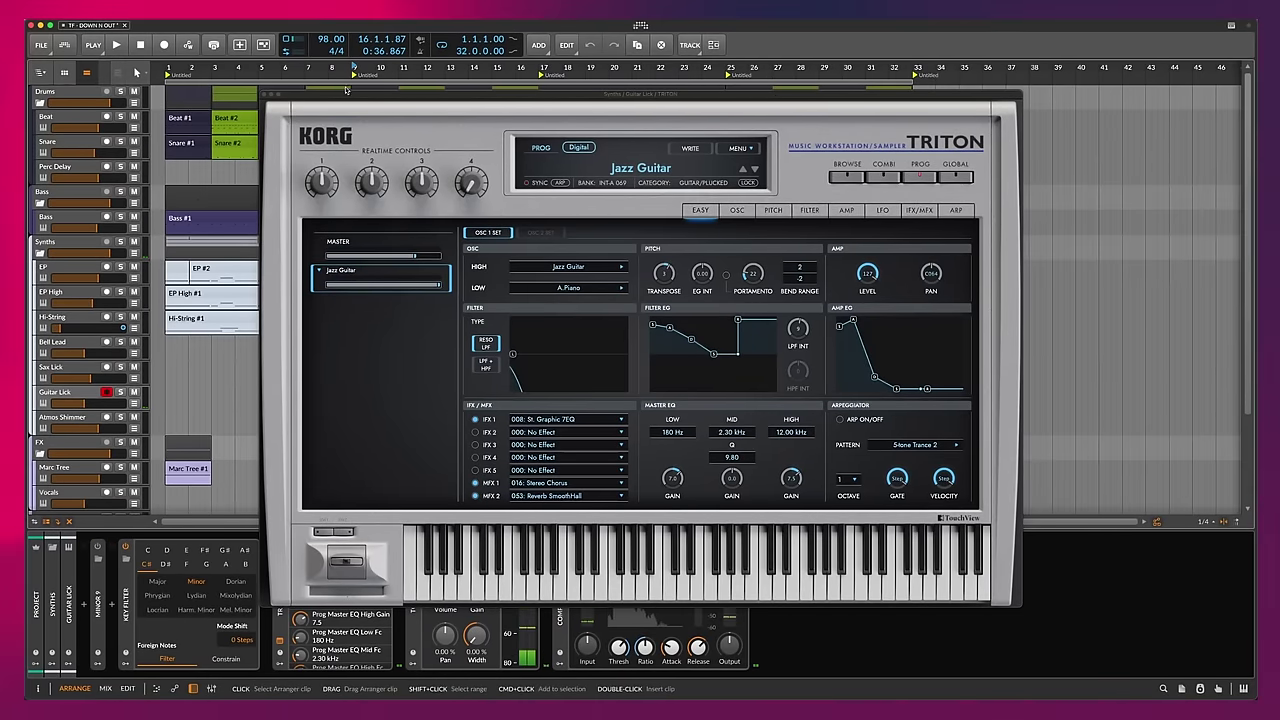
click(264, 95)
click(768, 393)
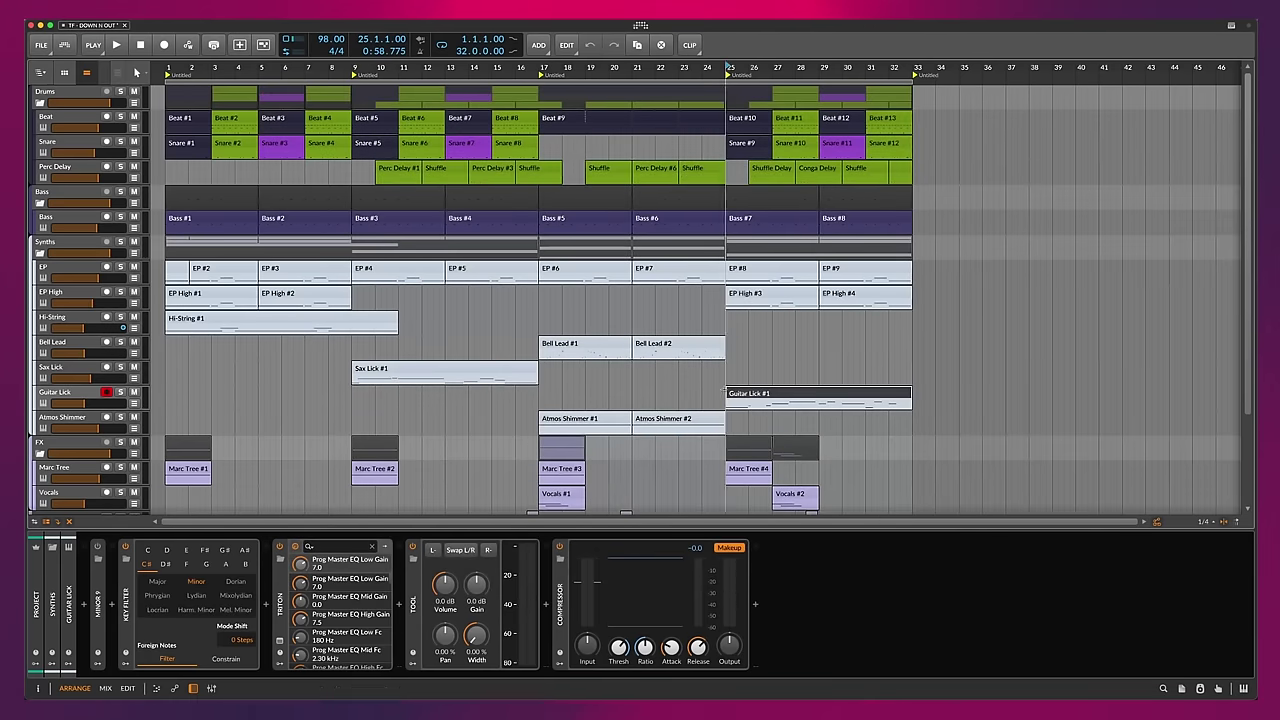
- Solo the Guitar Lick track and play its part from bar 25 while following the Guitar Lick #1 notes and velocities
click(120, 392)
double_click(796, 394)
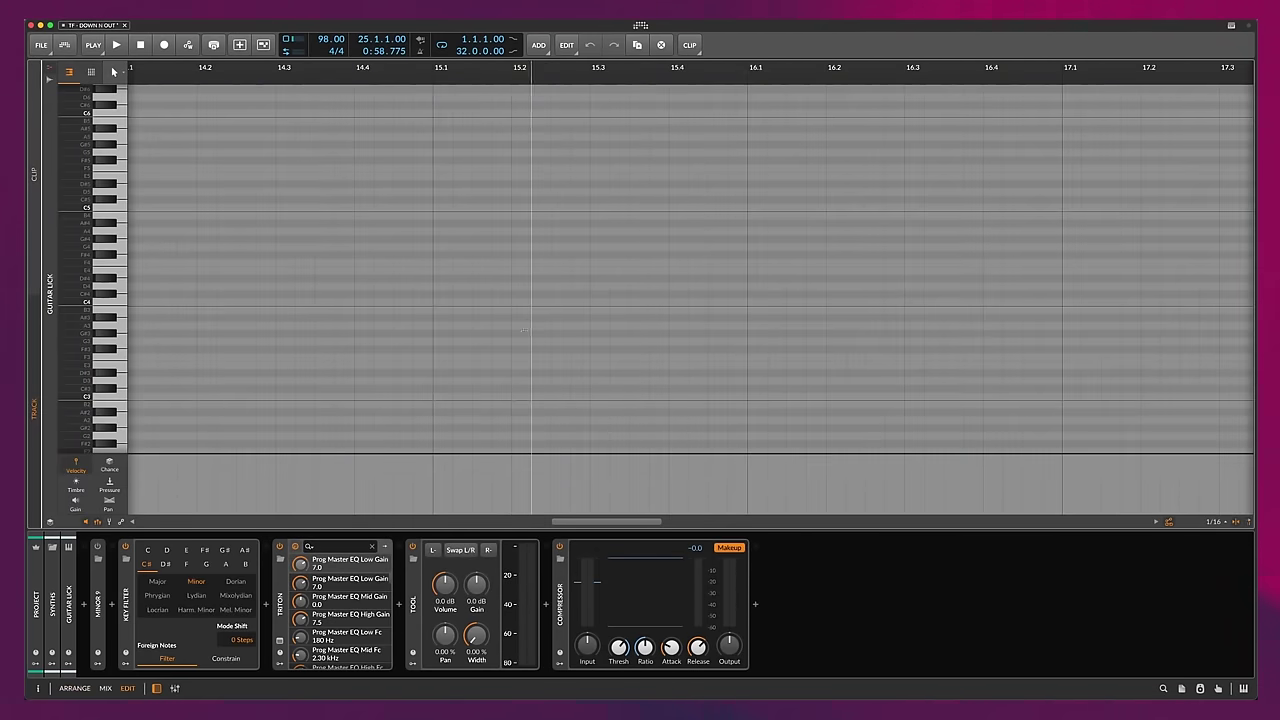
key(space)
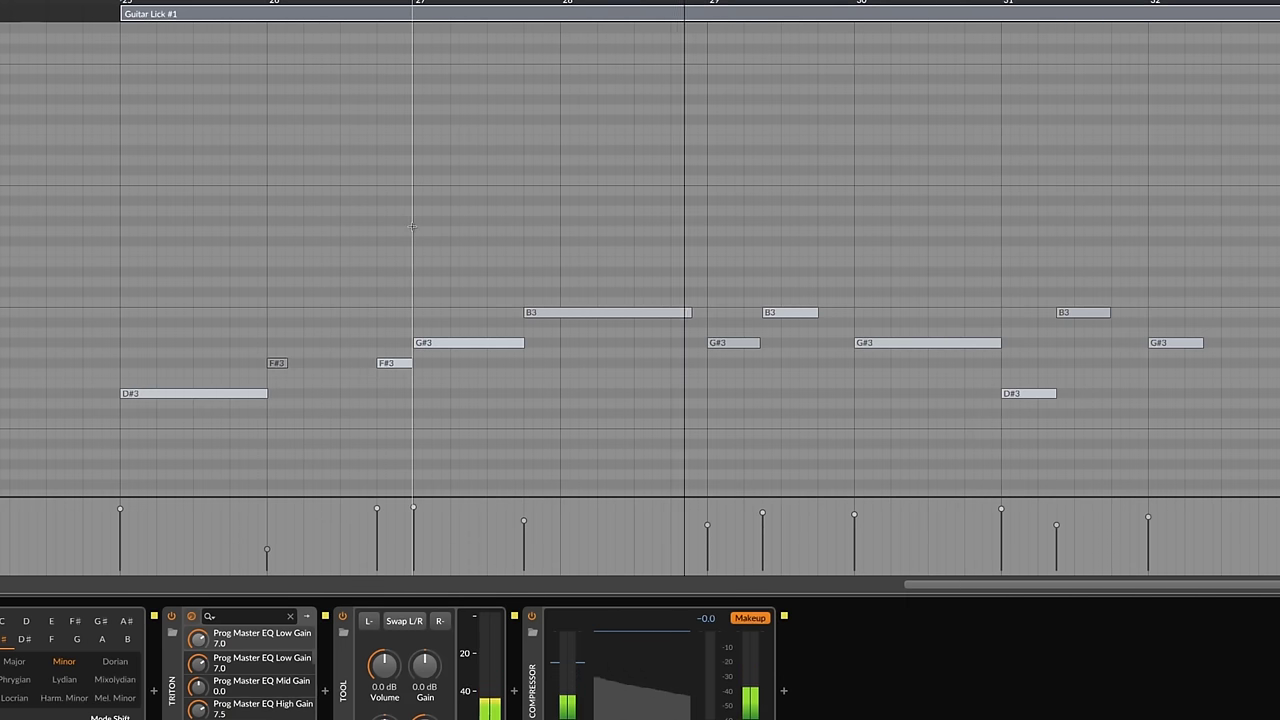
scroll(412, 227, left, 2)
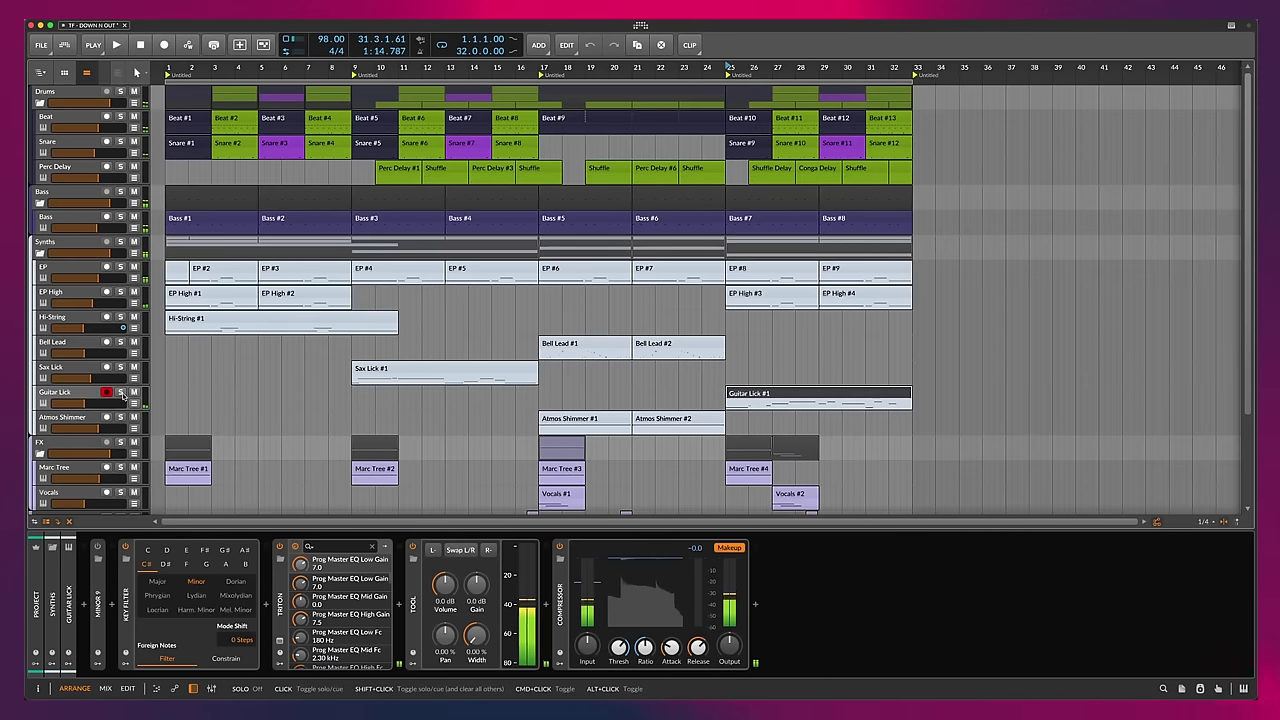
- Inspect the Atmos Shimmer track's TRITON plug-in and close it
click(76, 419)
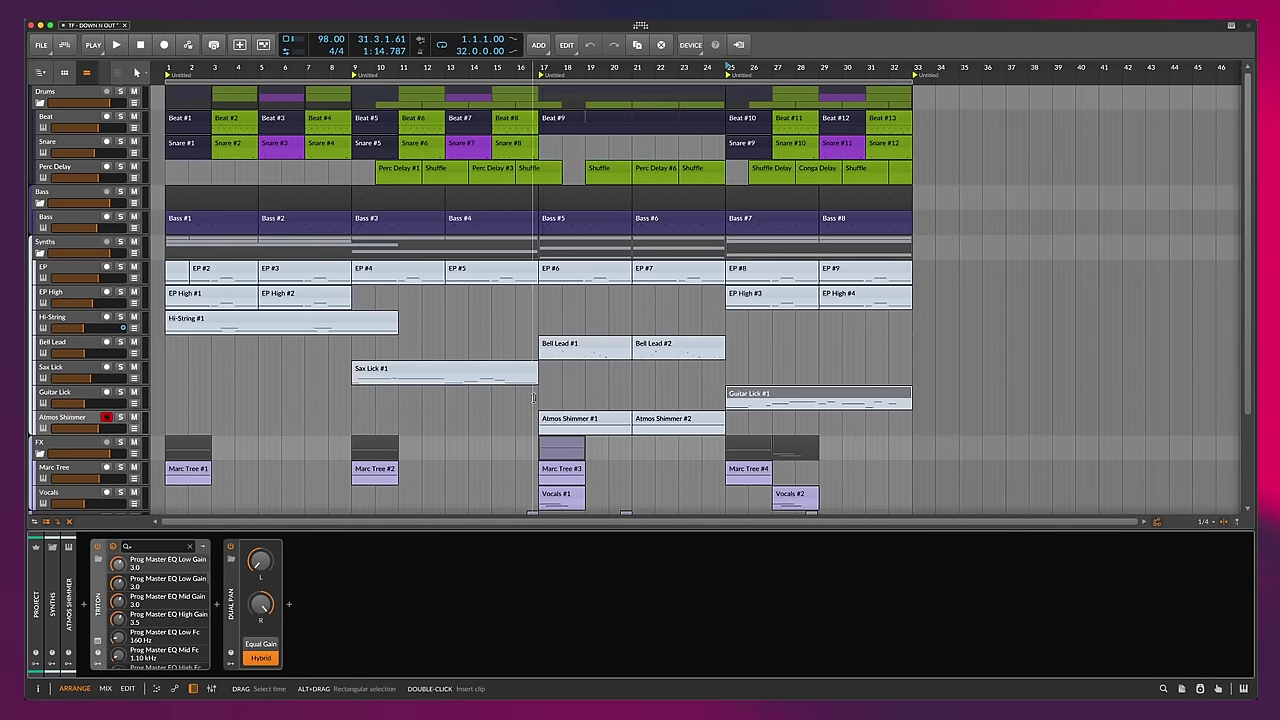
key(space)
click(97, 643)
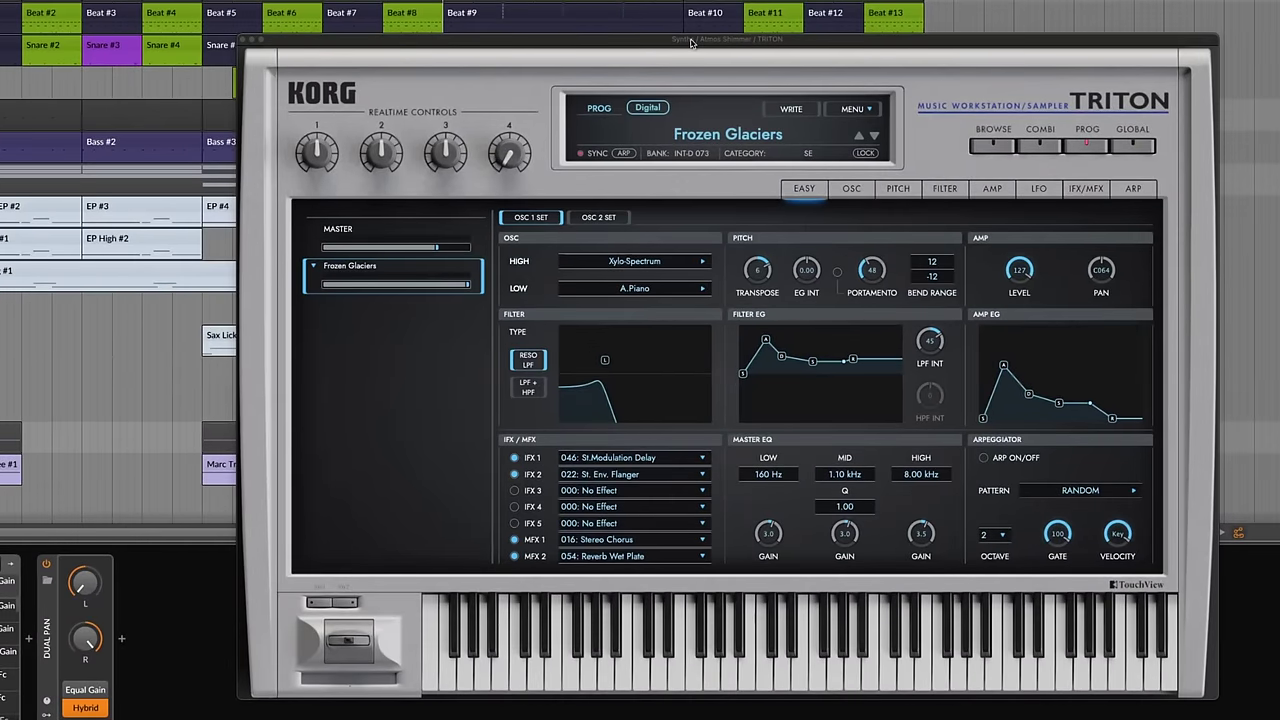
click(244, 41)
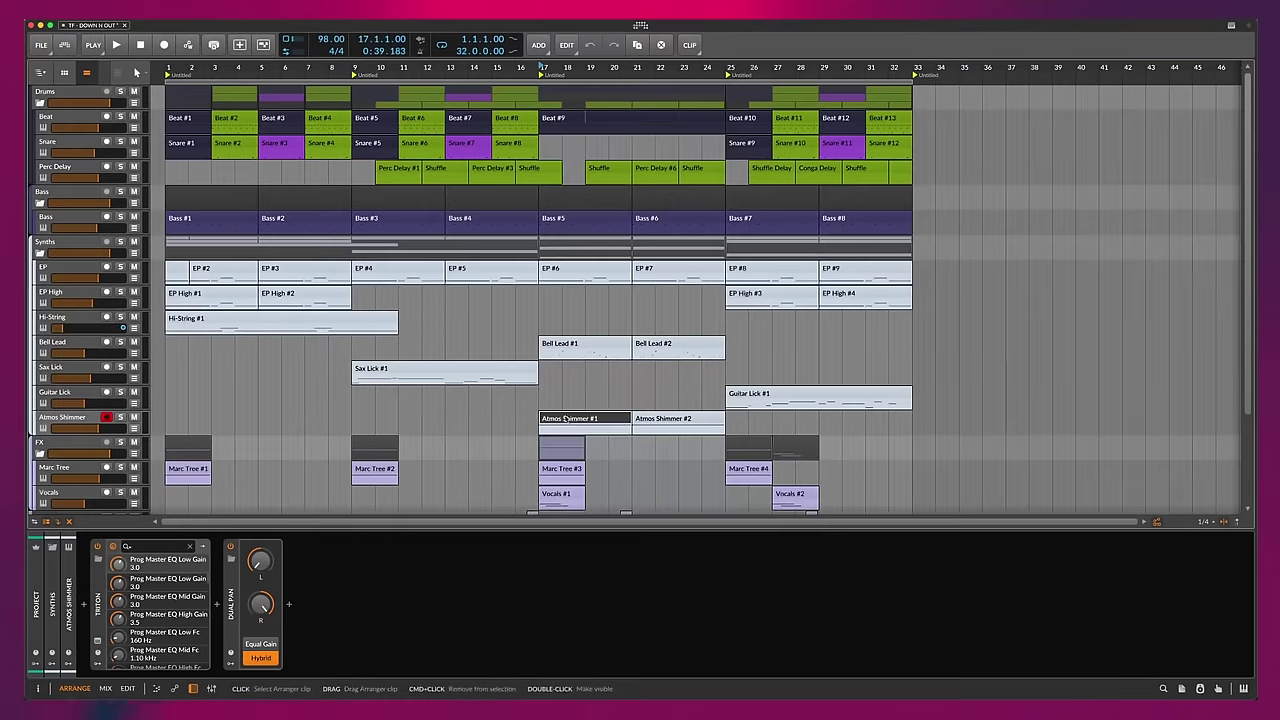
- Play the soloed Atmos Shimmer part from bar 17 while following its notes, and return to the arrangement
click(121, 419)
key(Tab)
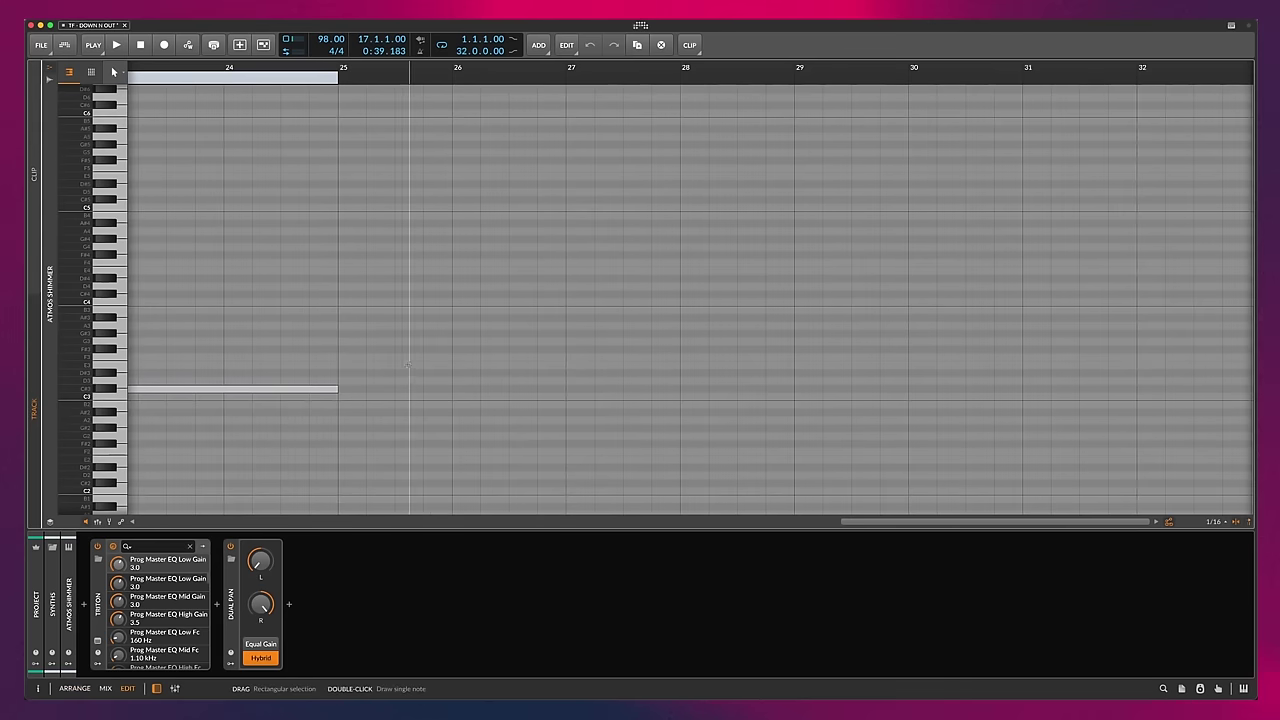
key(space)
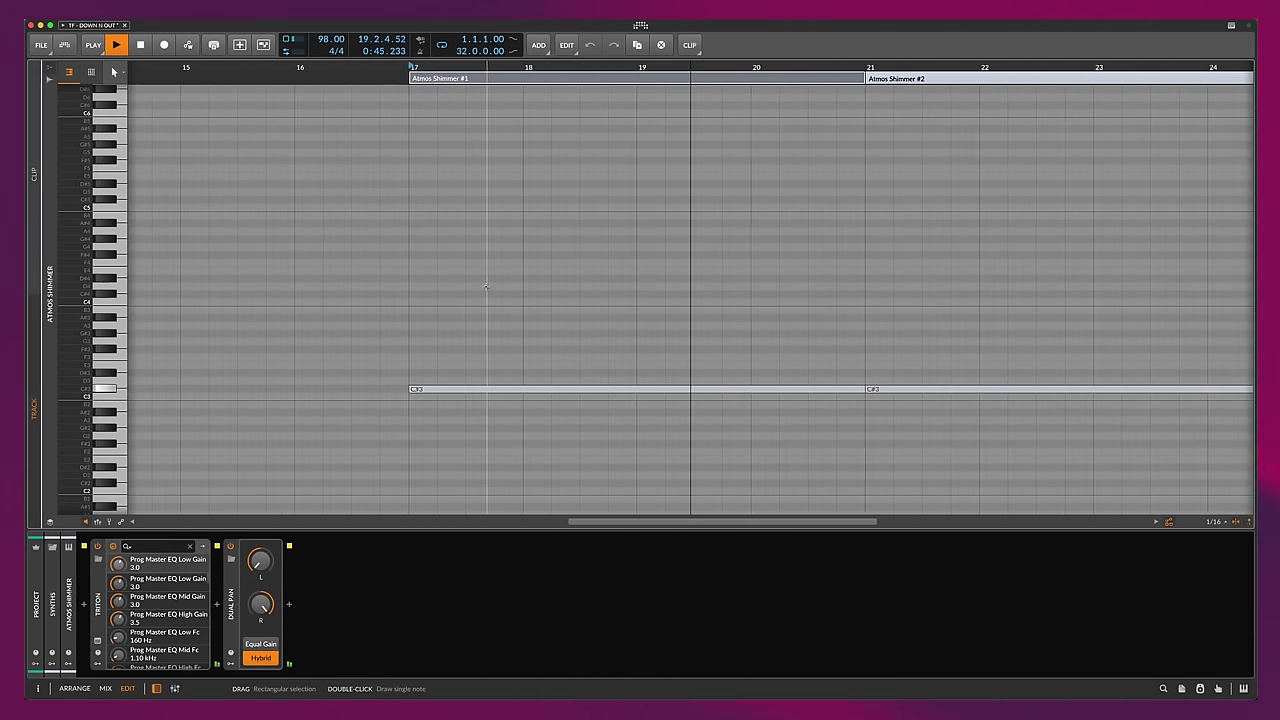
key(alt+1)
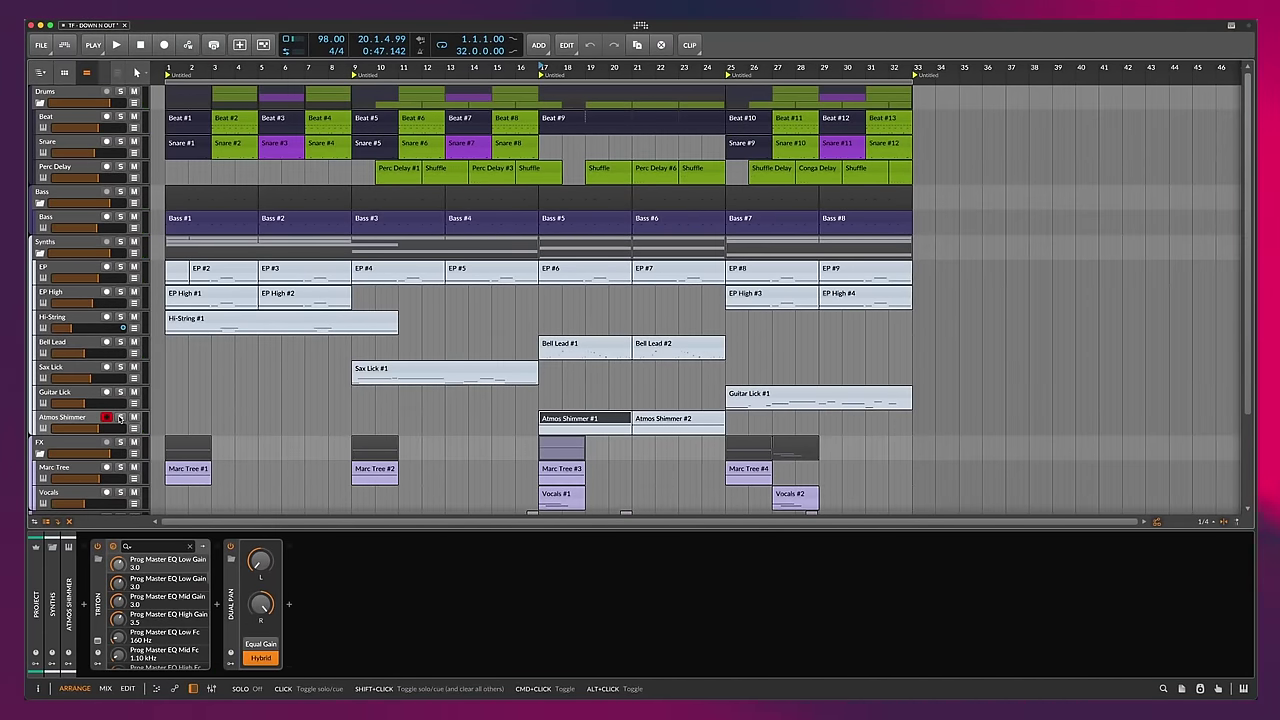
- Inspect the Marc Tree track's TRITON plug-in and close it
click(85, 470)
scroll(90, 450, down, 1)
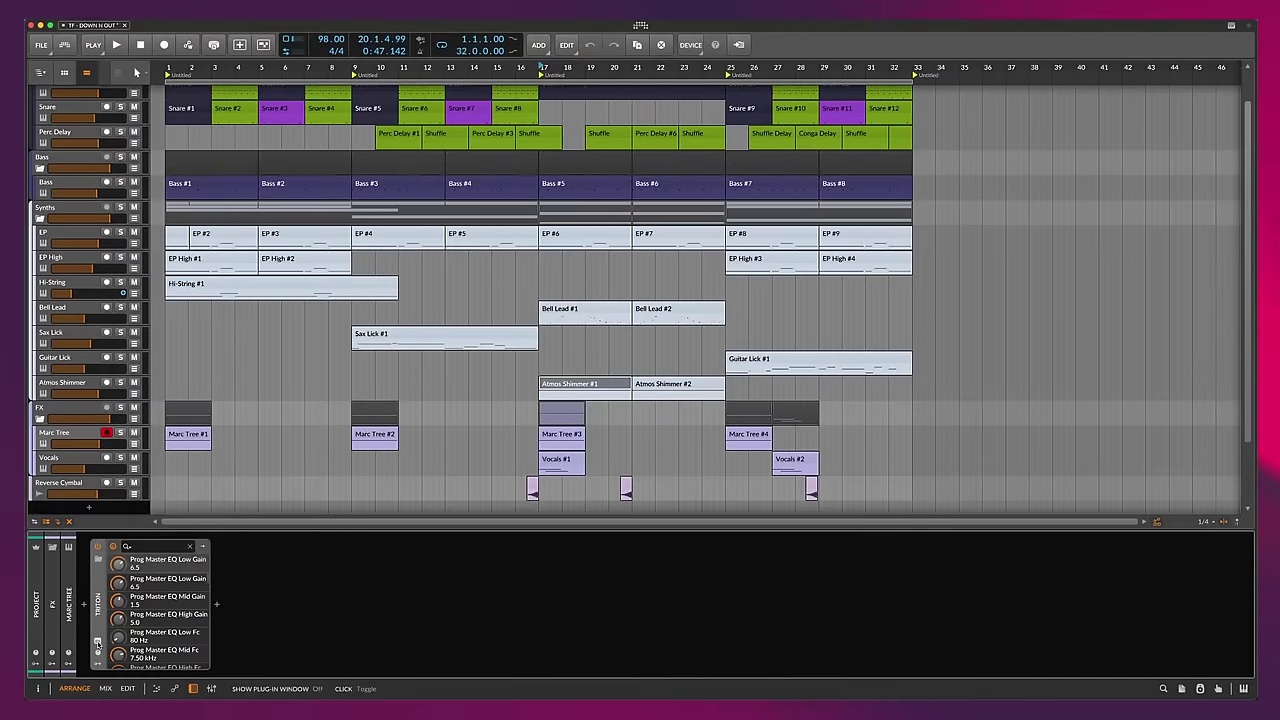
click(97, 644)
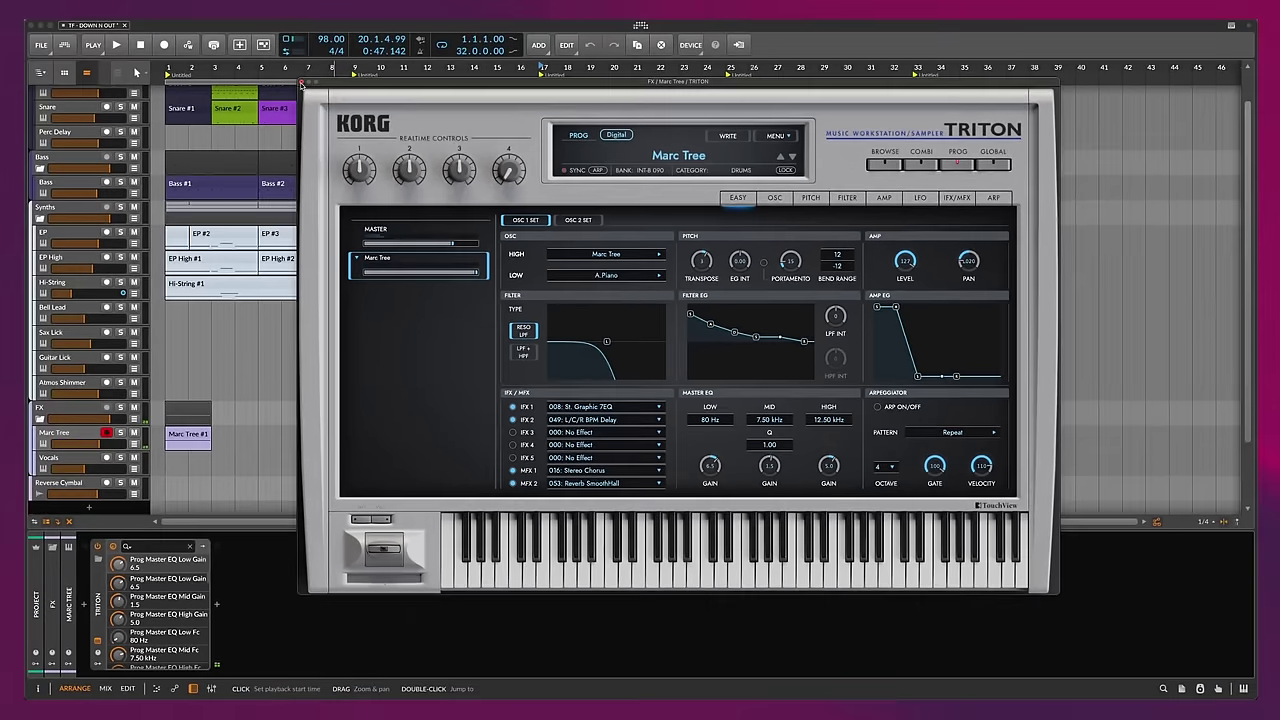
click(179, 17)
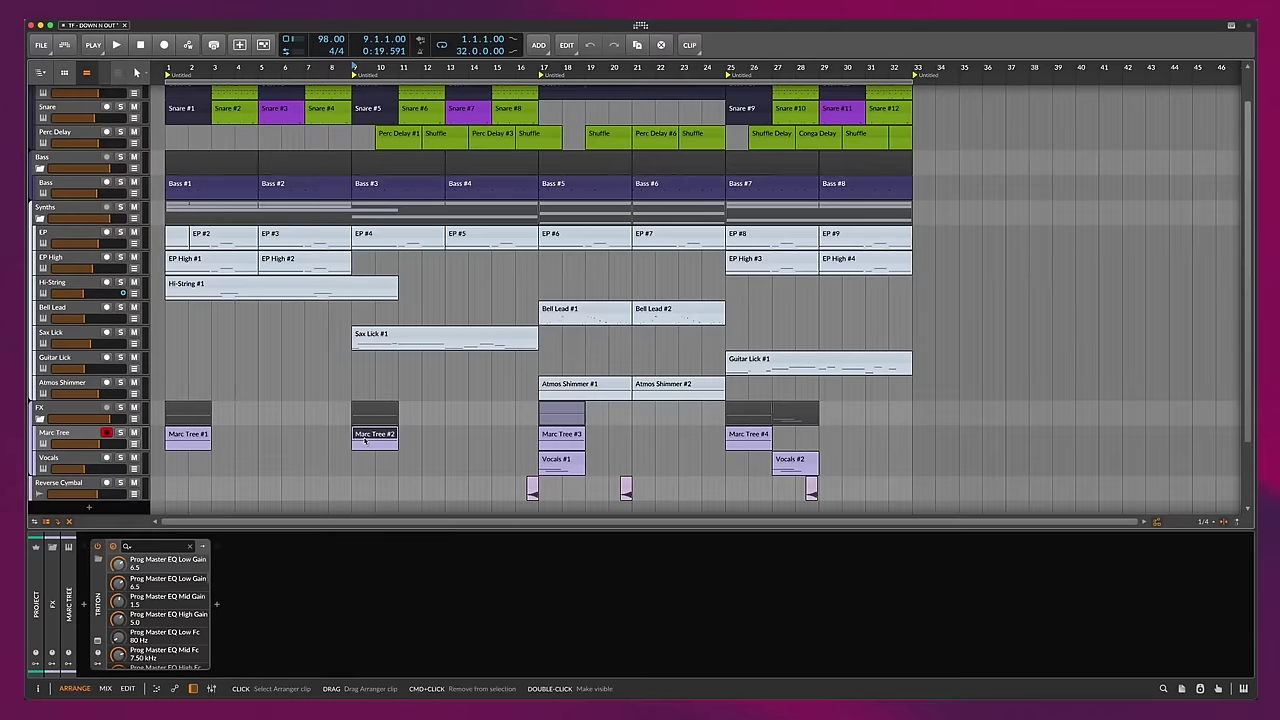
- Play the full mix from bar 8 through the Marc Tree #2 clip and stop playback
click(328, 409)
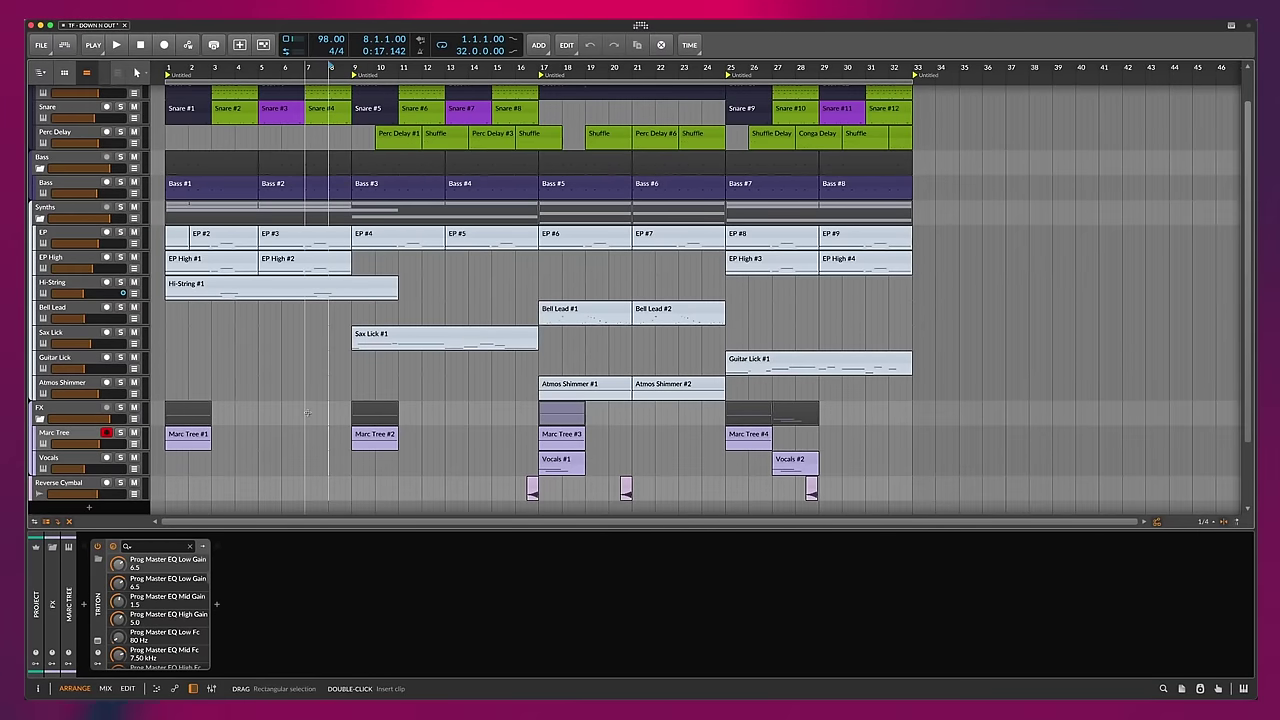
key(space)
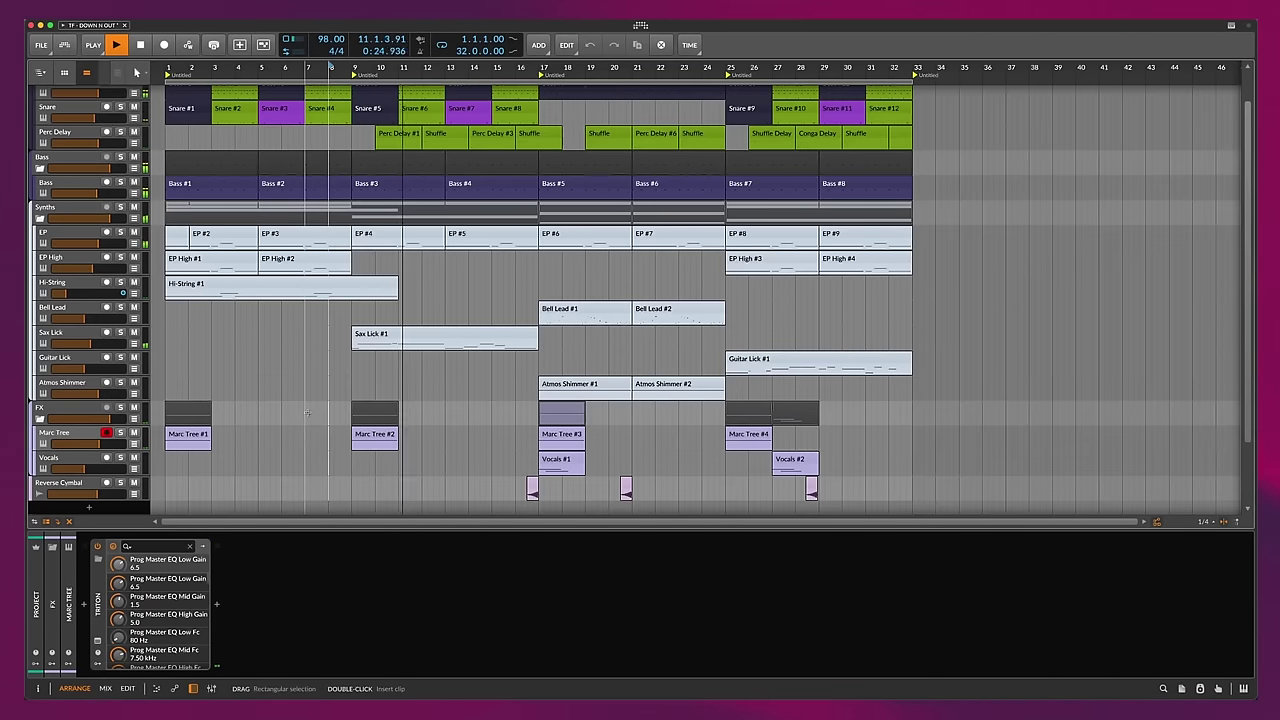
key(space)
- Inspect the Vocals track's TRITON plug-in and play the Vocals #1 clip from bar 17 in the full mix
click(68, 458)
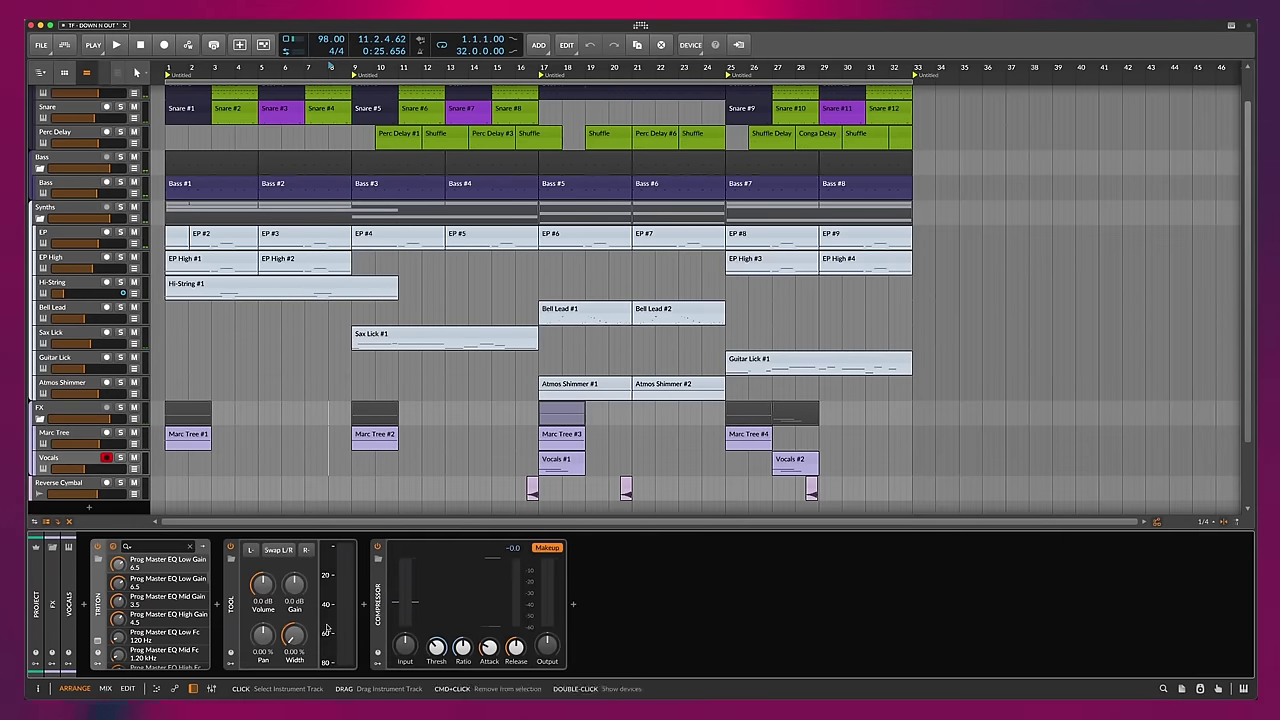
click(100, 641)
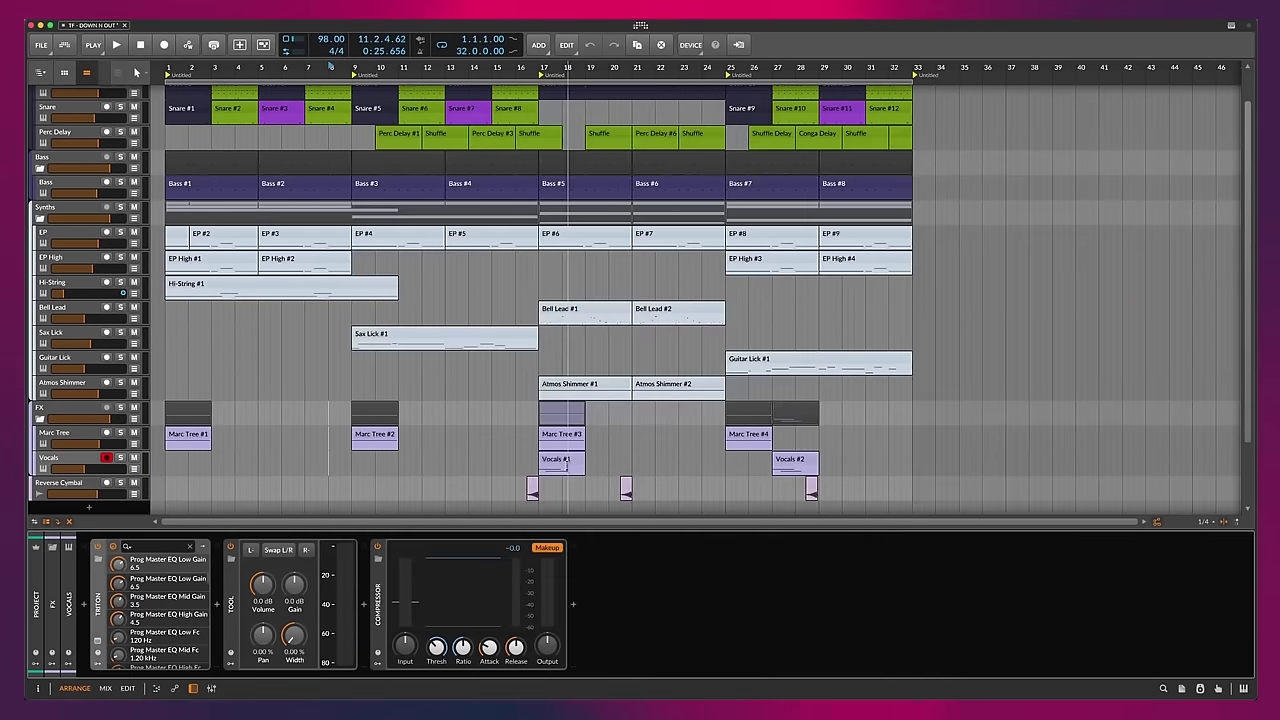
click(558, 461)
key(space)
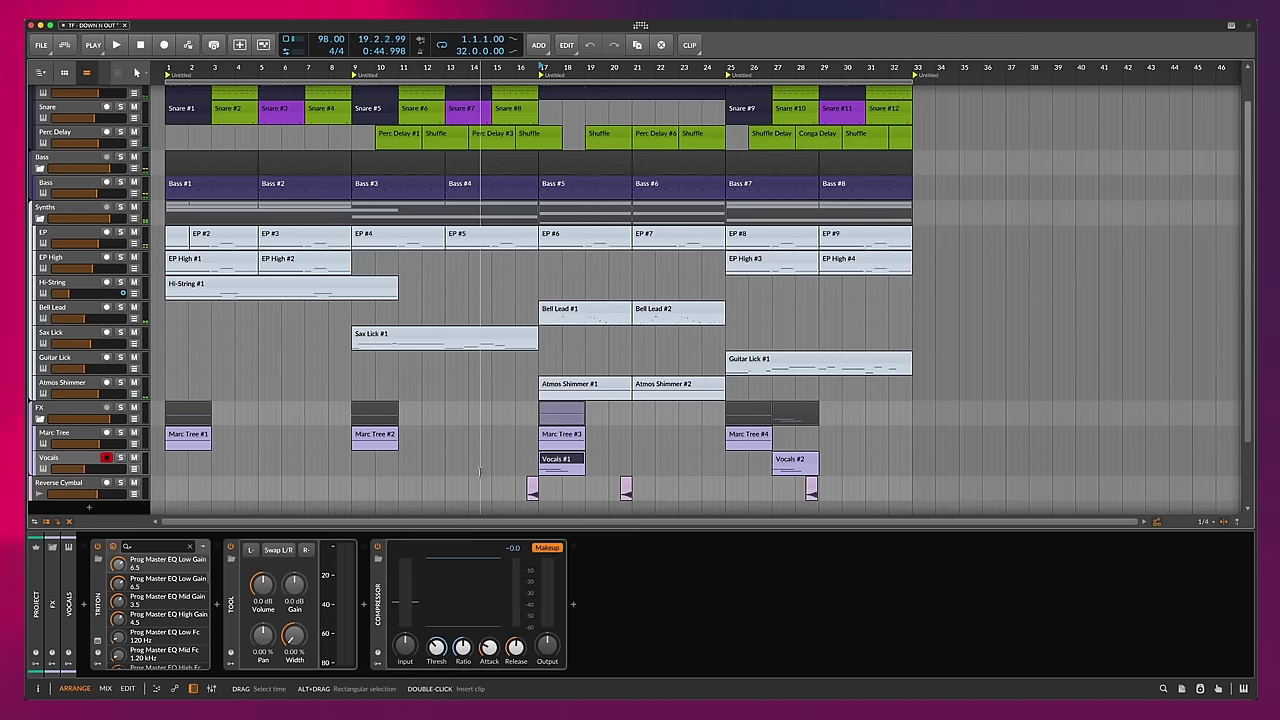
- Show the Reverse Cymbal track's devices and play its first cymbal from bar 16.3 with the track soloed, ending with solo off
click(66, 484)
double_click(69, 485)
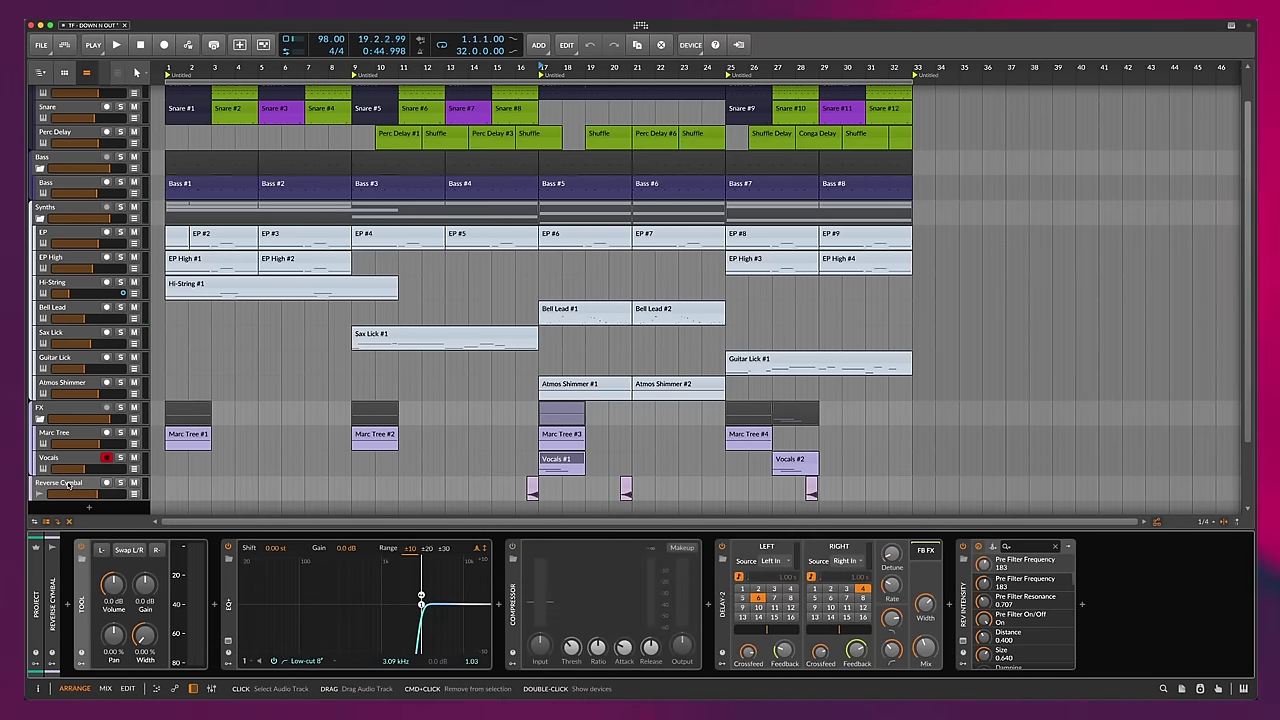
scroll(520, 472, up, 5)
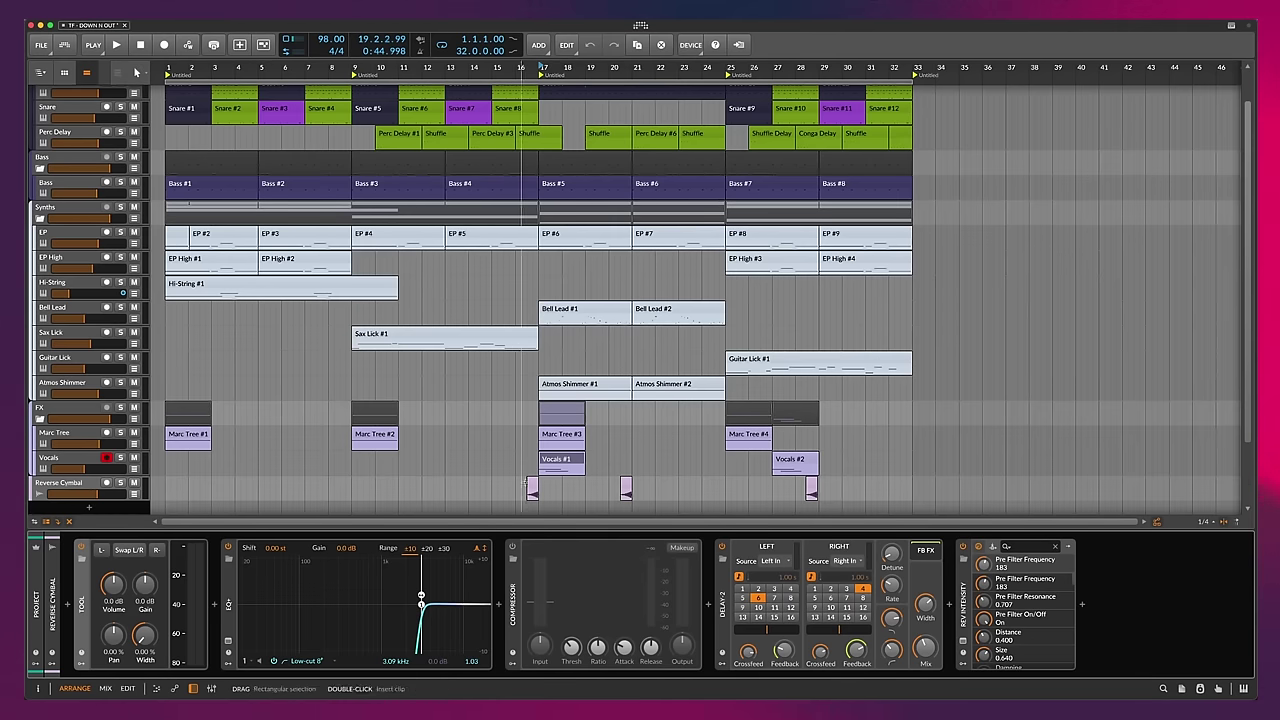
click(511, 471)
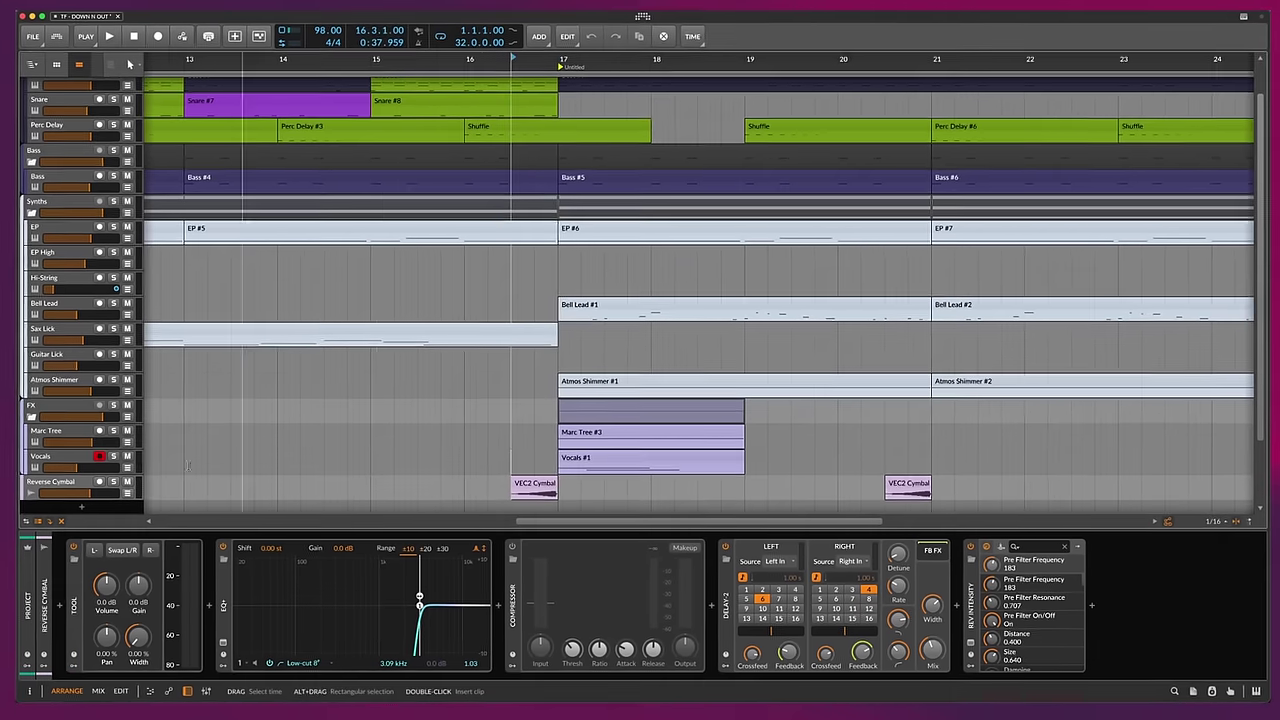
key(space)
click(120, 483)
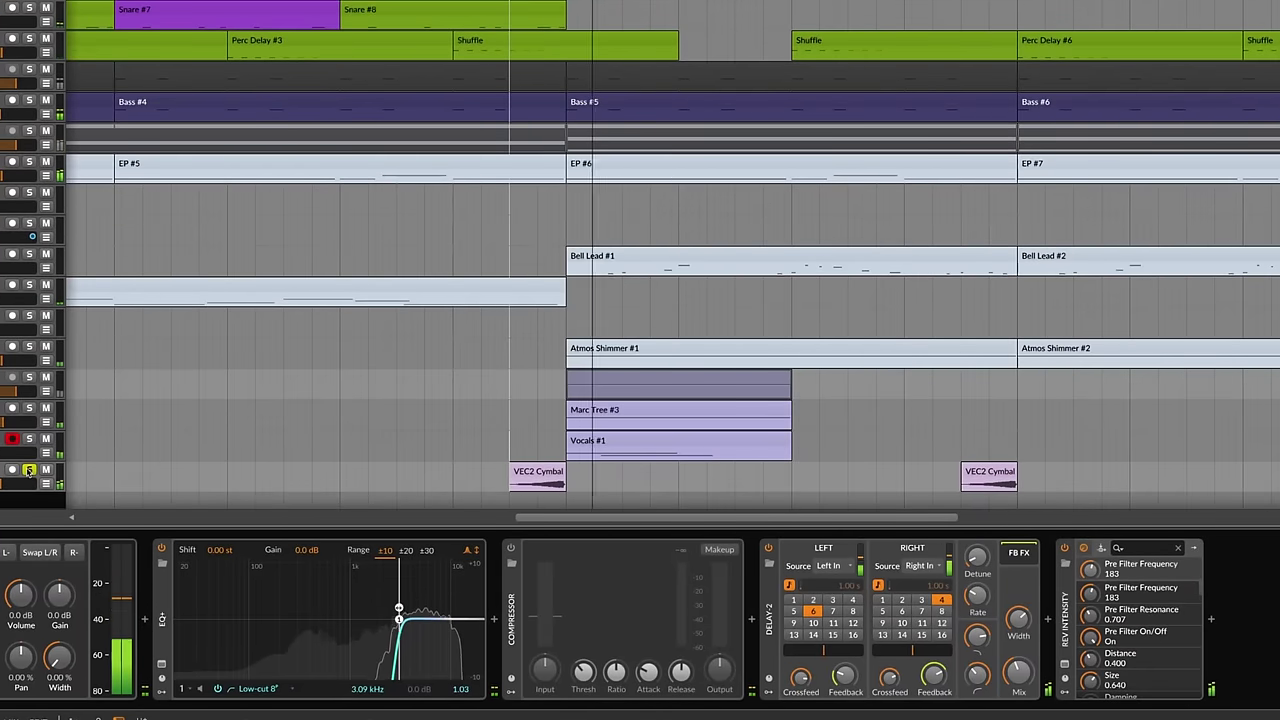
key(space)
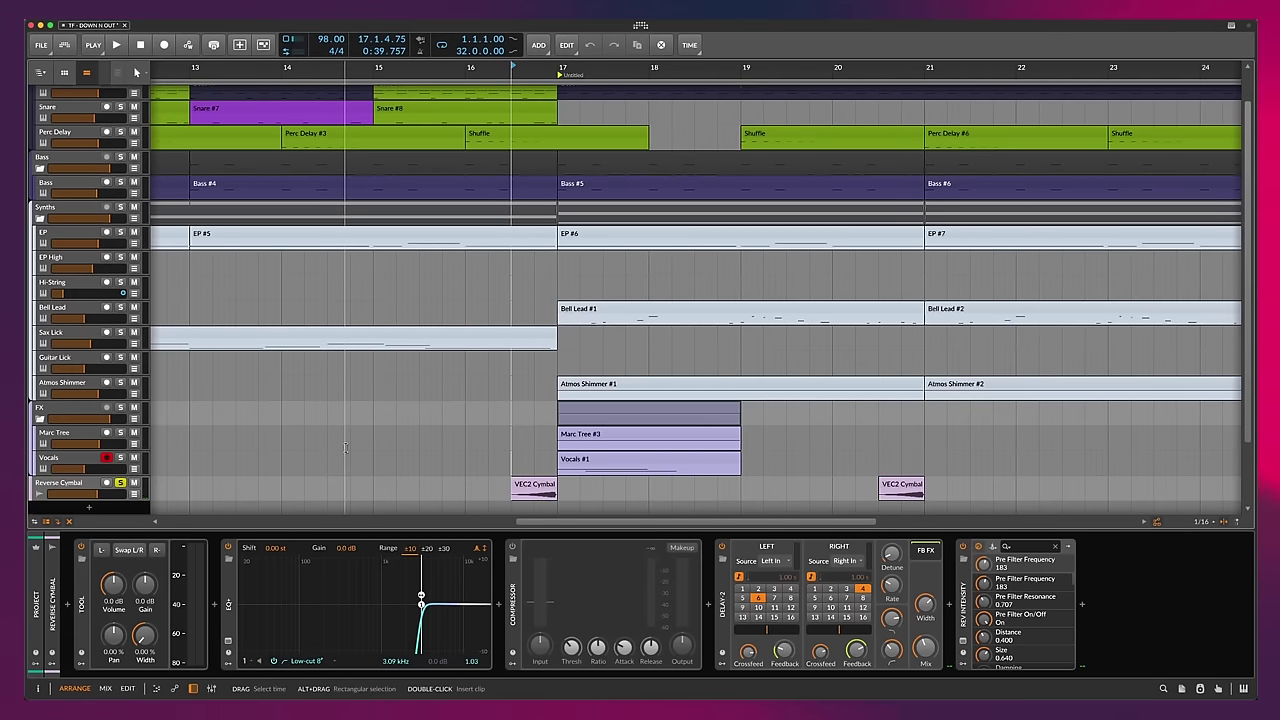
click(120, 483)
- Hide the device chain, fit the whole arrangement in view, and set the playback start to bar 1
scroll(421, 440, down, 3)
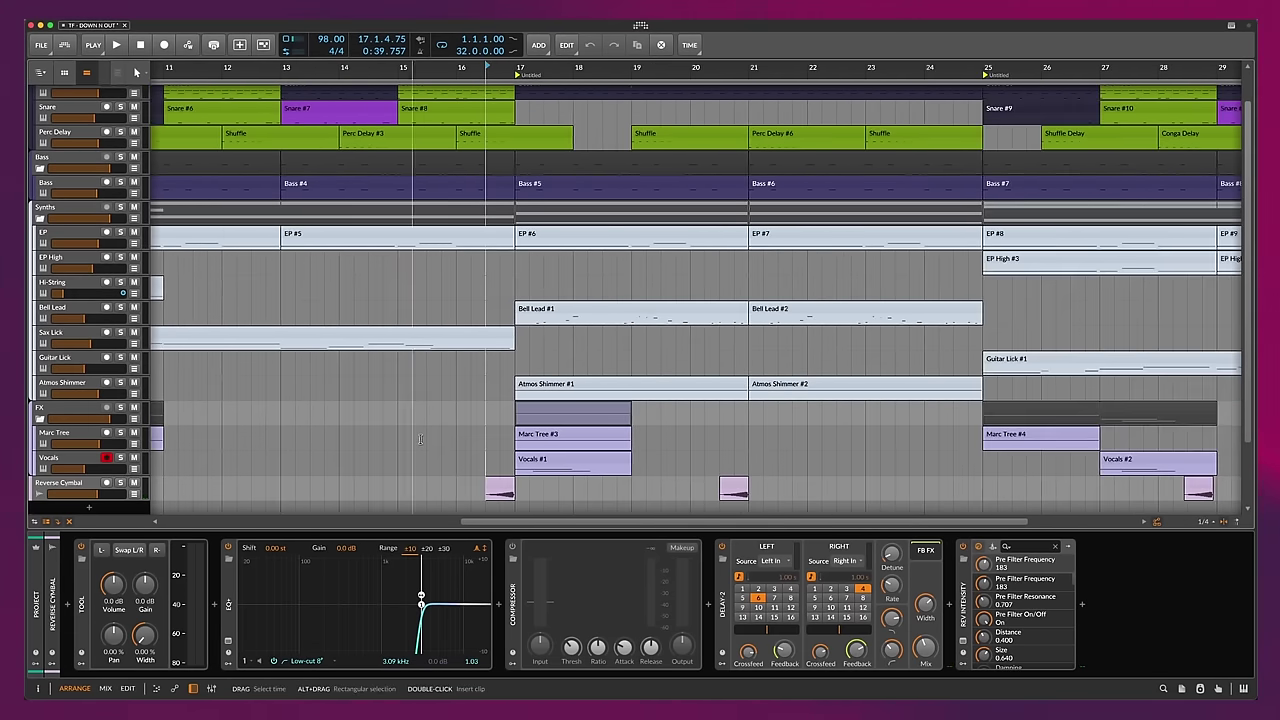
scroll(430, 428, down, 3)
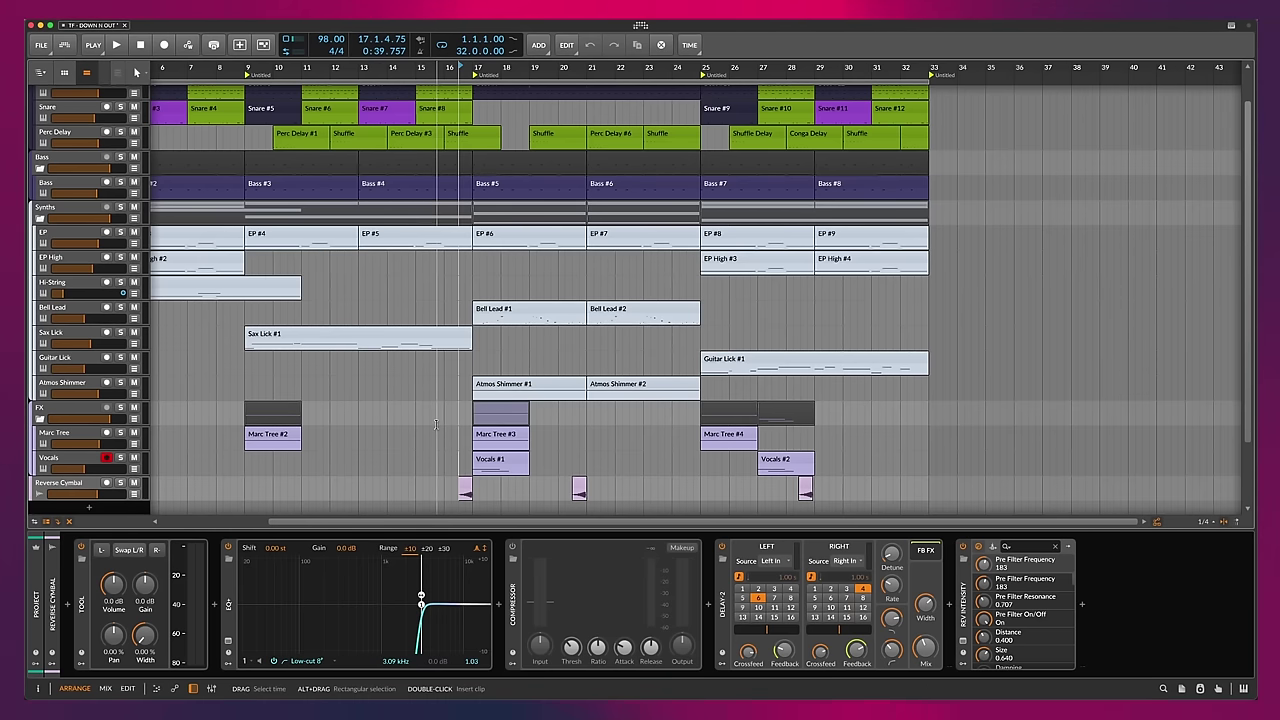
scroll(435, 424, down, 3)
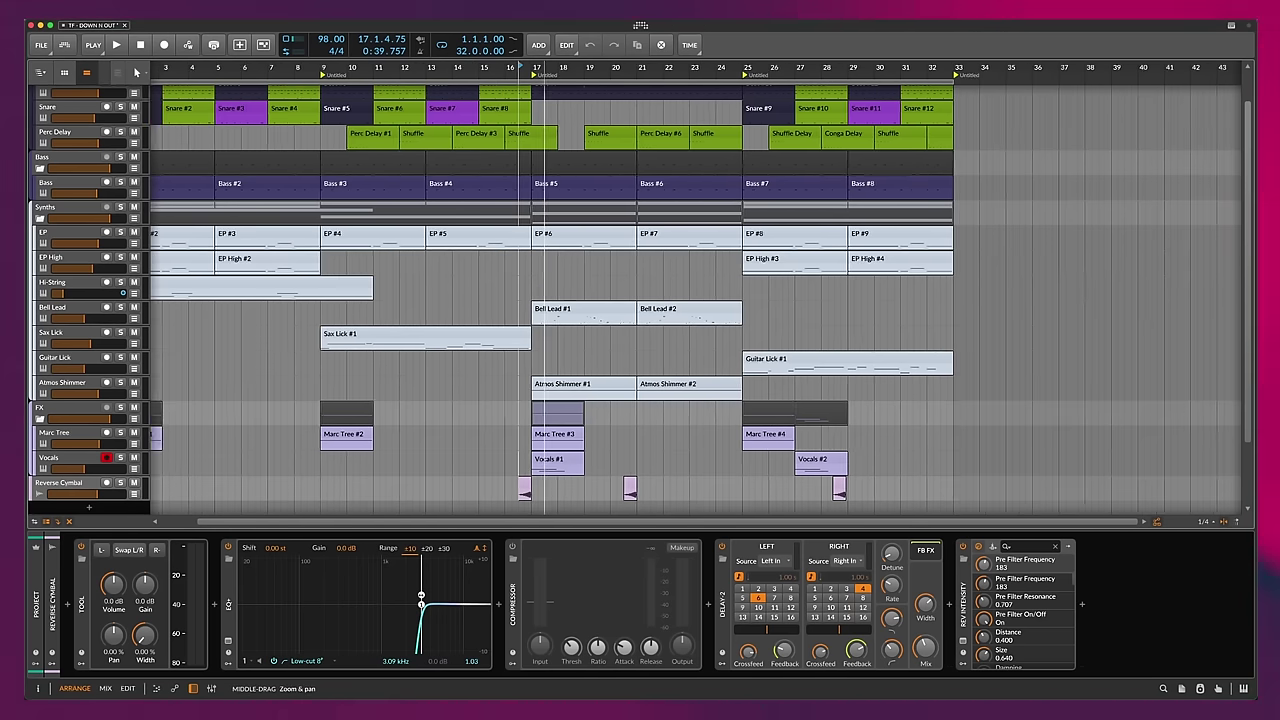
click(193, 688)
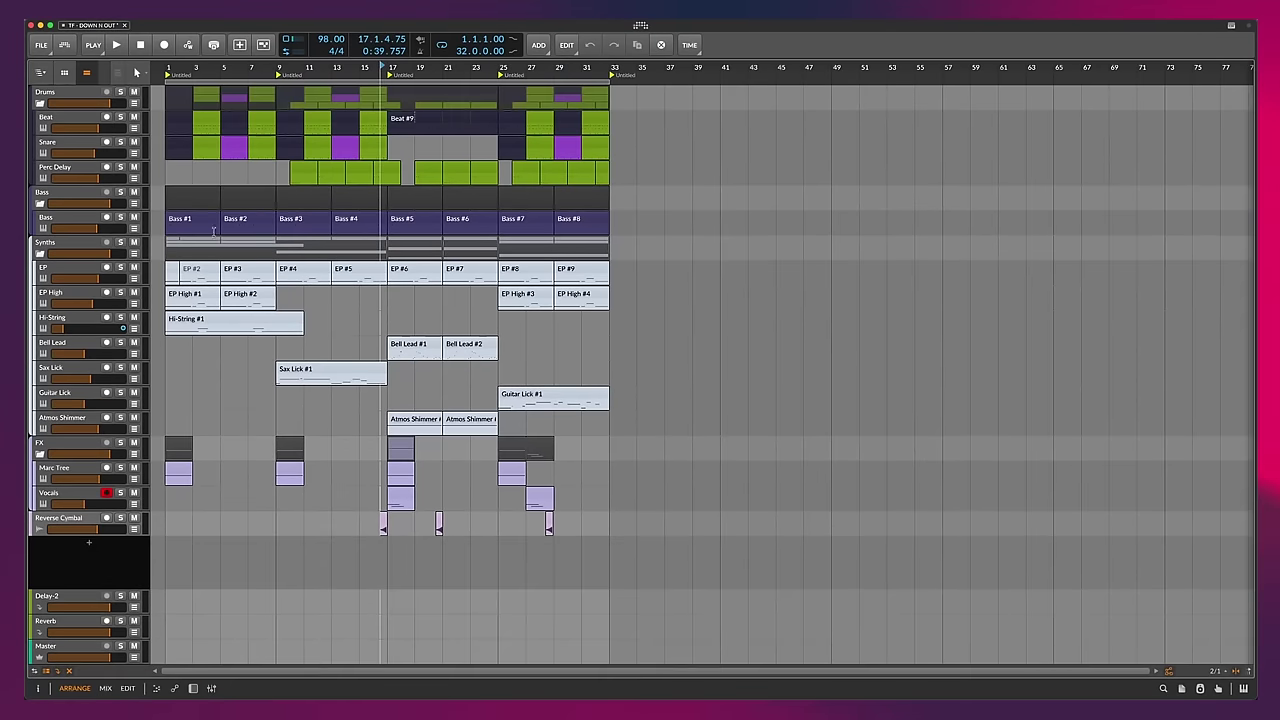
click(165, 67)
scroll(921, 154, up, 3)
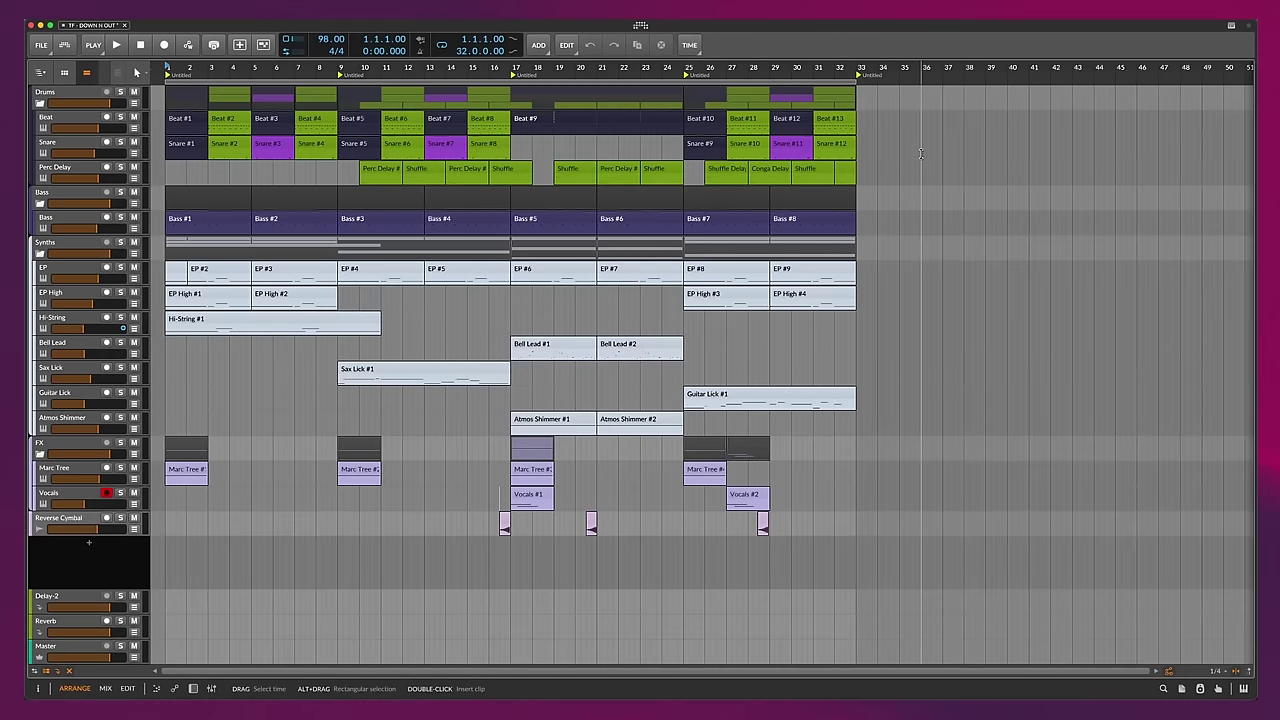